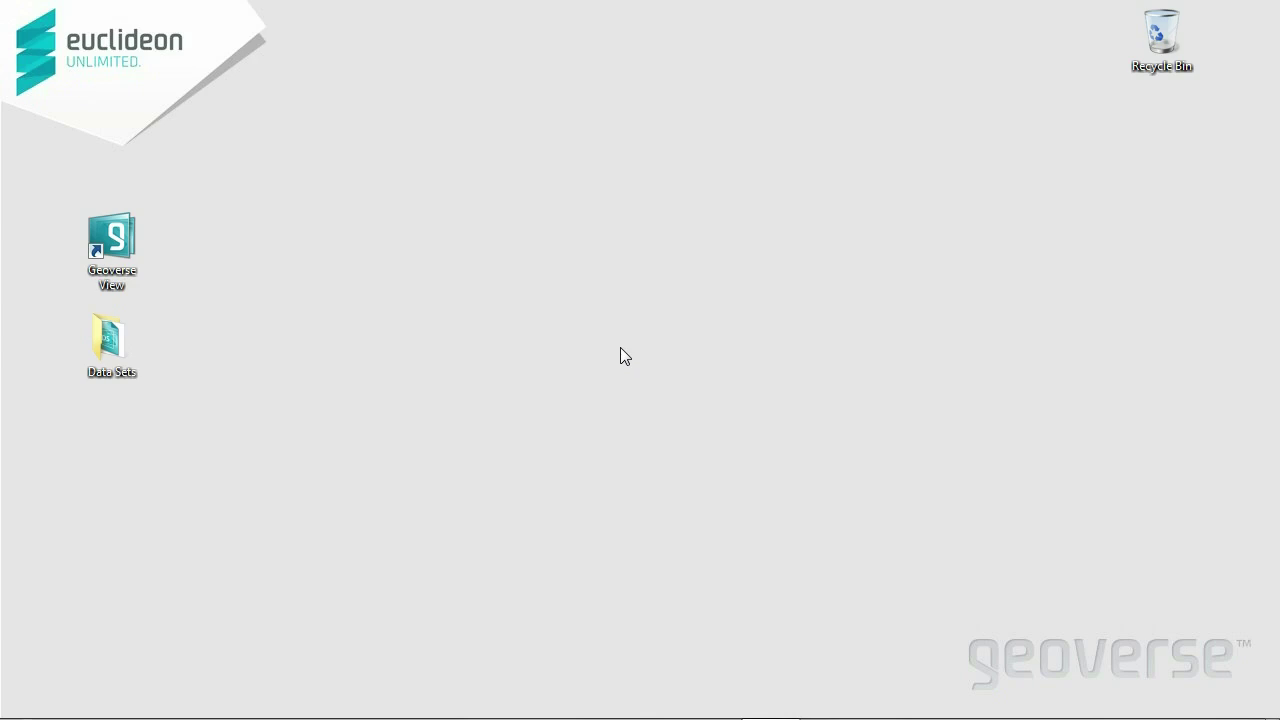
Step: Launch Geoverse View and close the Welcome dialog to reach an empty untitled project
{"action": "double_click", "coordinate": [119, 236]}
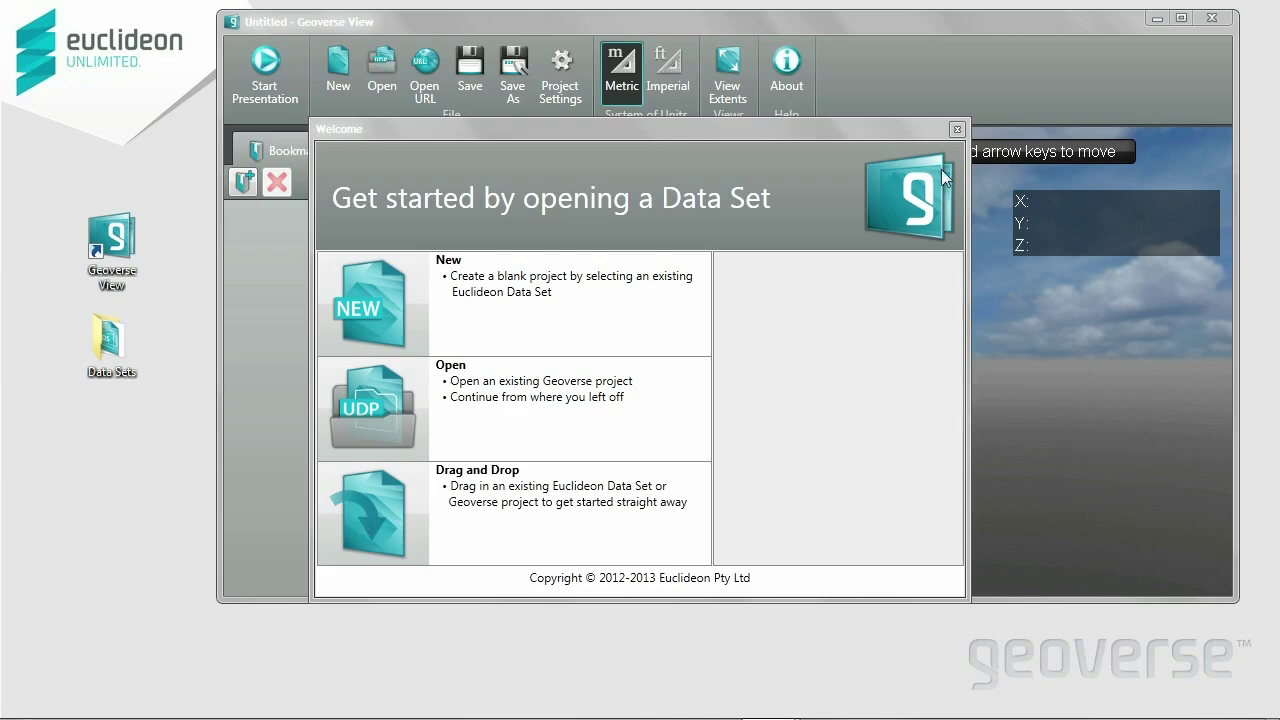
{"action": "left_click", "coordinate": [957, 131]}
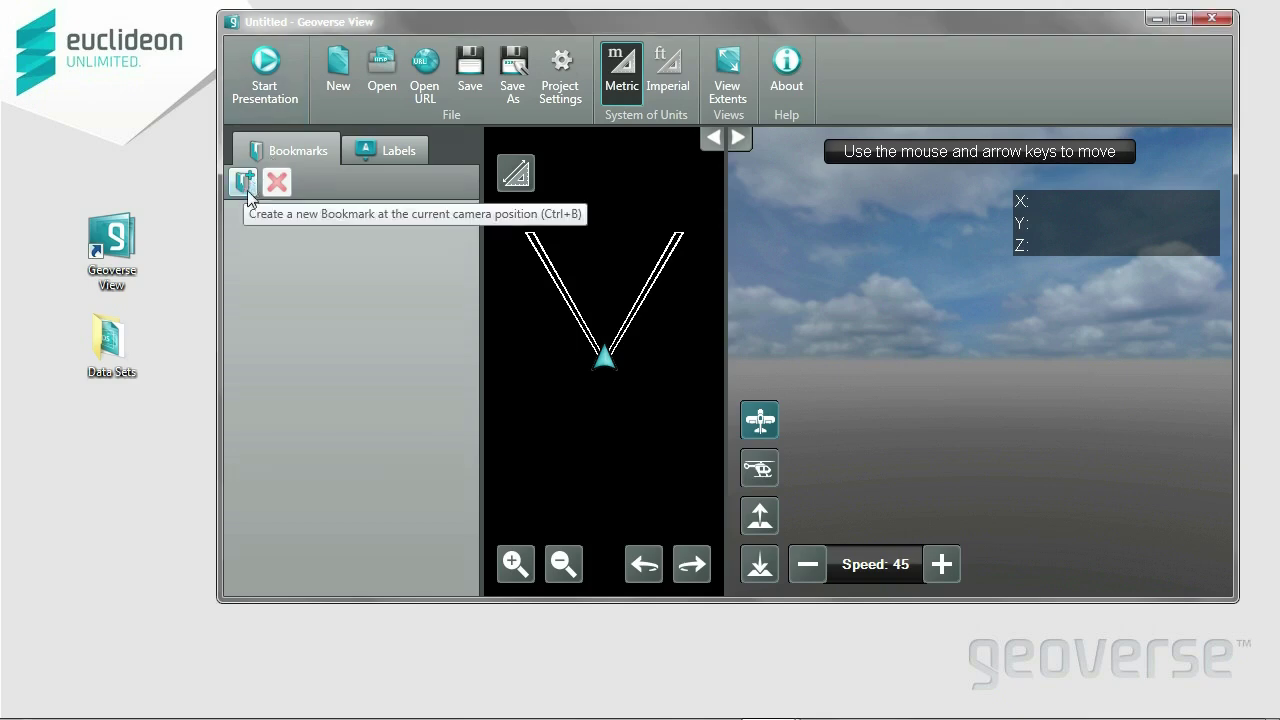
{"action": "left_click", "coordinate": [381, 155]}
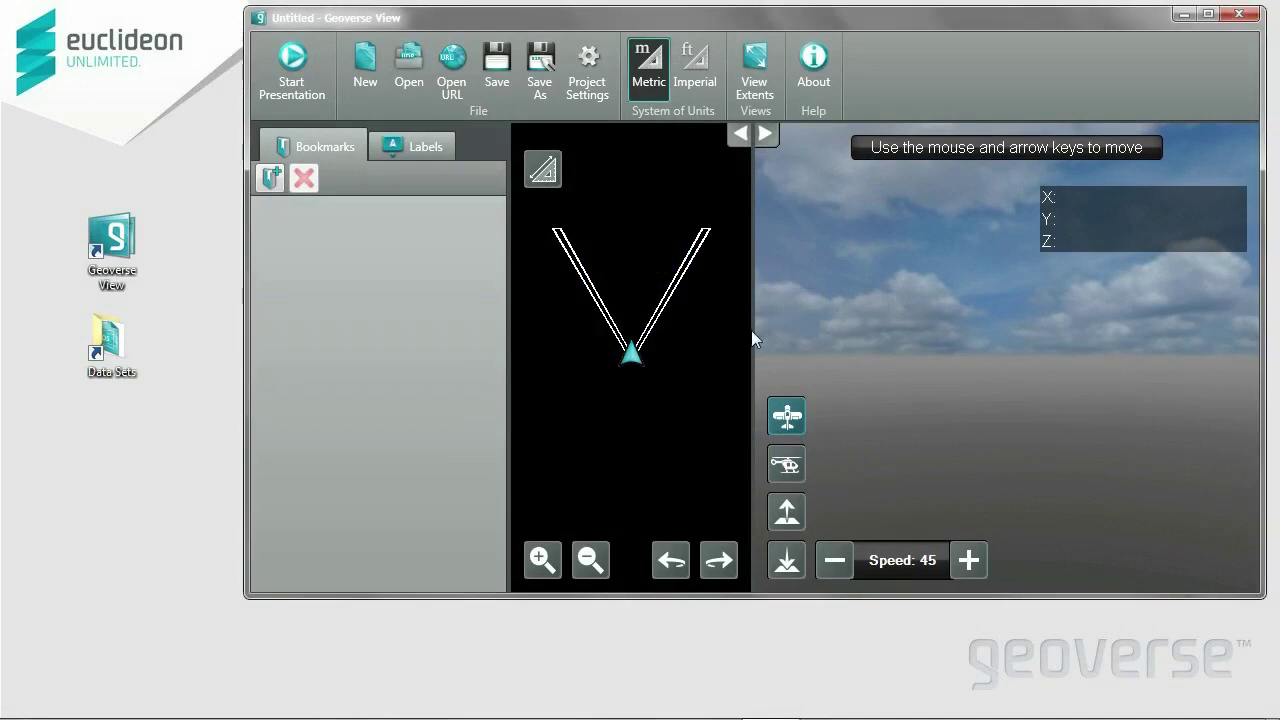
Step: Drag GossesBluff.uds from the Data Sets folder into the 3-D view, then close the folder
{"action": "double_click", "coordinate": [115, 352]}
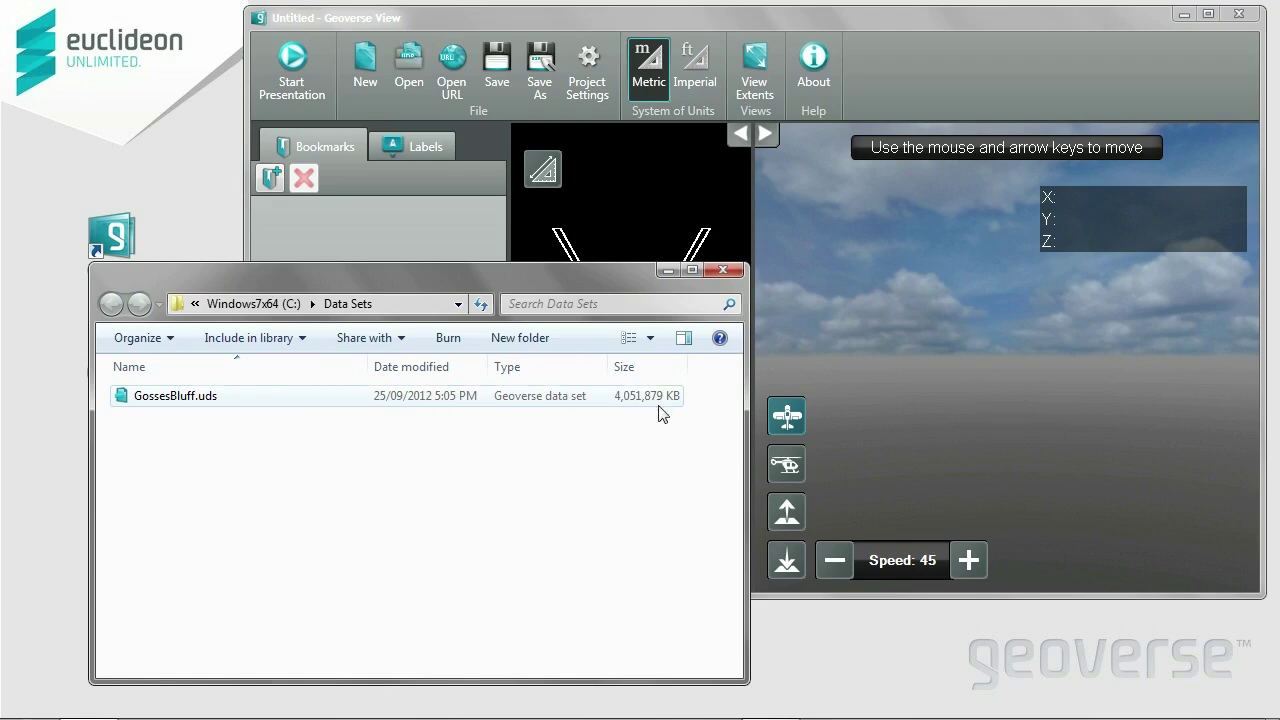
{"action": "left_click_drag", "start_coordinate": [205, 400], "coordinate": [1004, 363]}
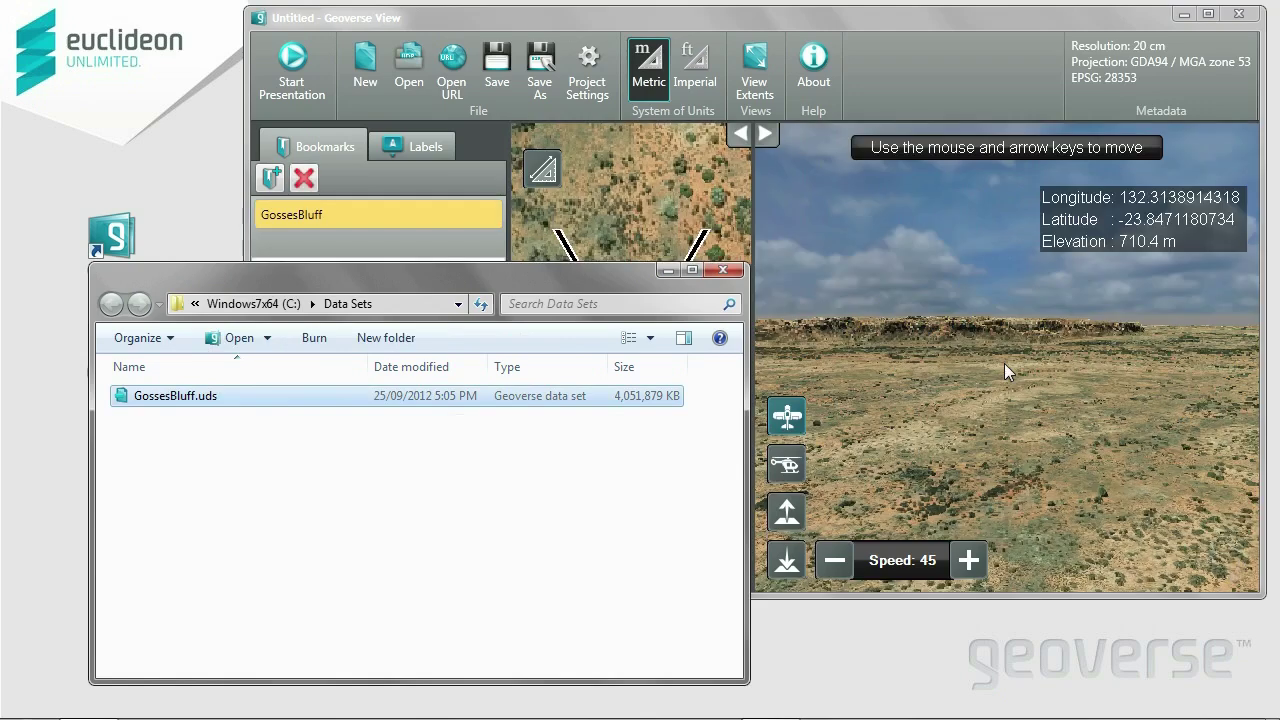
{"action": "left_click", "coordinate": [718, 271]}
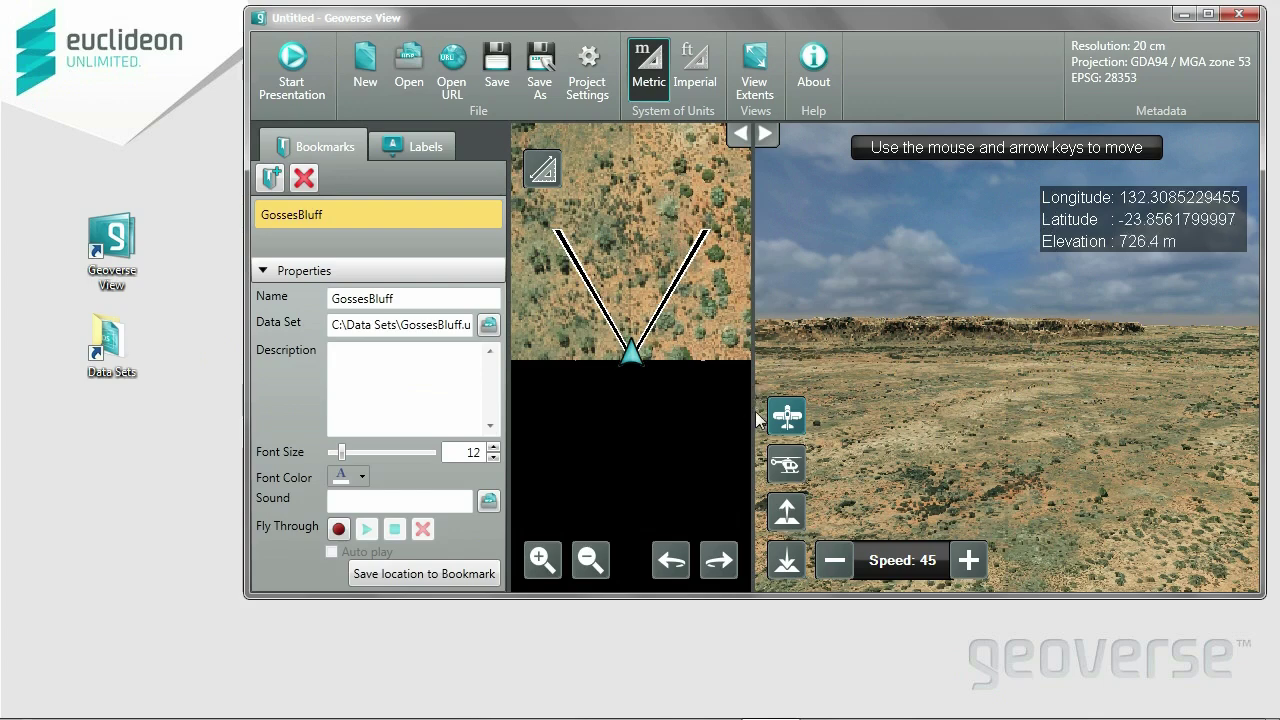
{"action": "left_click", "coordinate": [781, 515]}
{"action": "left_click", "coordinate": [786, 560]}
{"action": "left_click", "coordinate": [668, 562]}
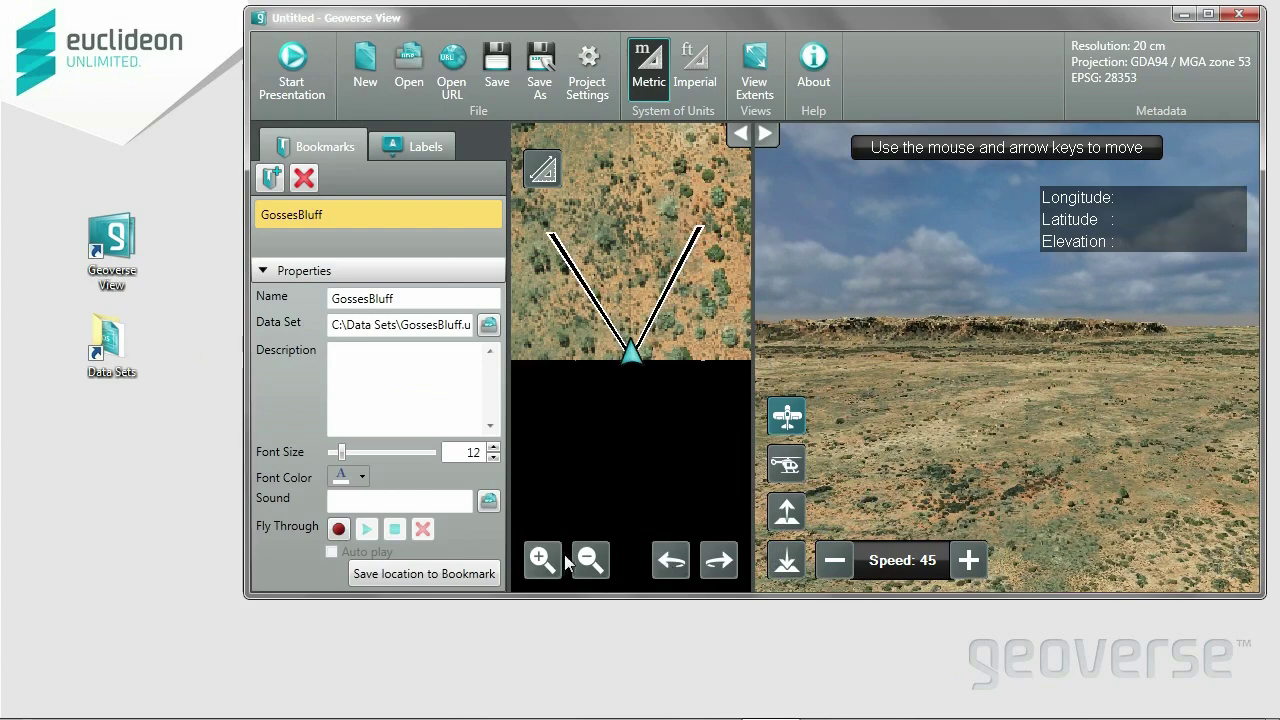
{"action": "left_click", "coordinate": [588, 560]}
{"action": "left_click", "coordinate": [543, 558]}
{"action": "left_click", "coordinate": [969, 561]}
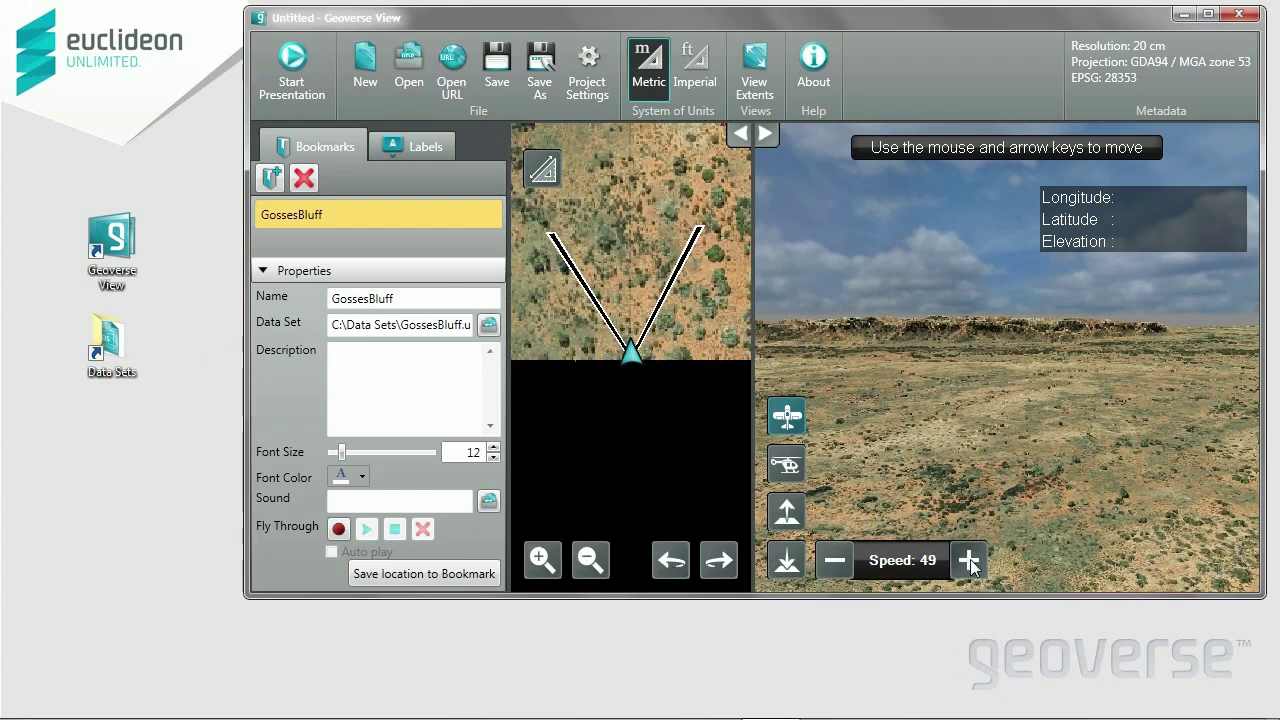
{"action": "left_click", "coordinate": [969, 561]}
{"action": "left_click", "coordinate": [836, 562]}
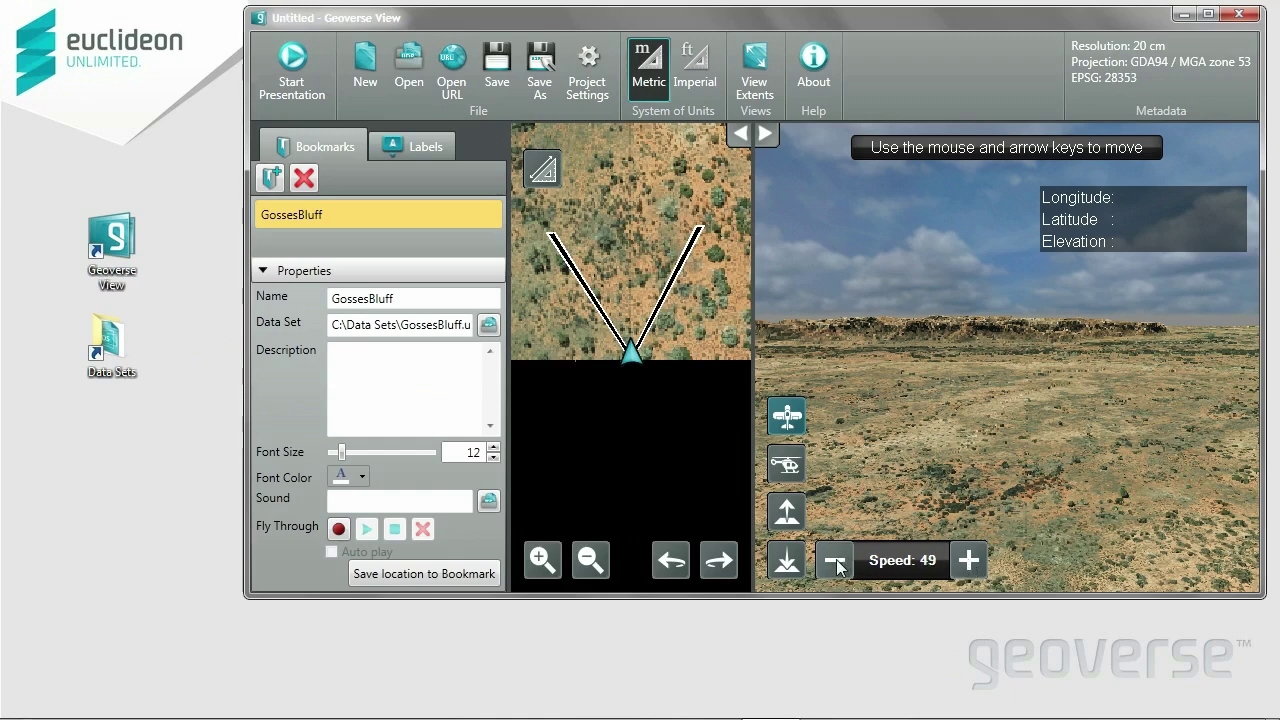
{"action": "left_click", "coordinate": [836, 562]}
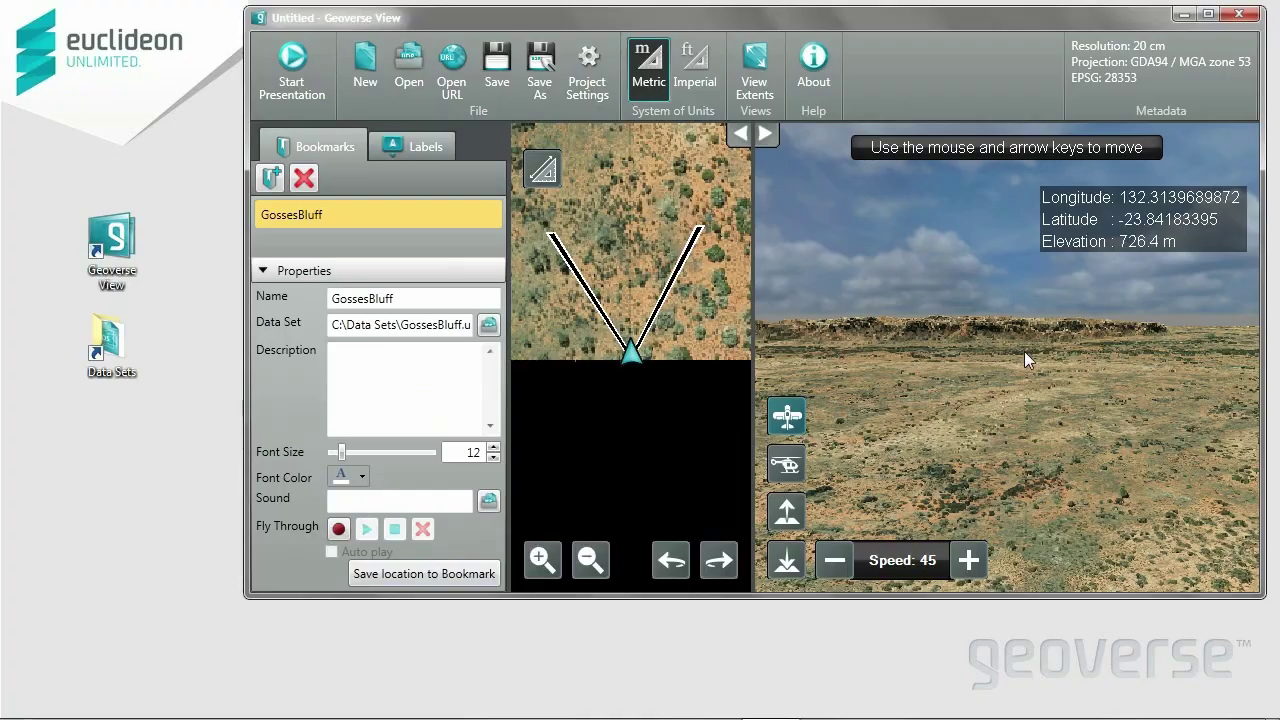
Step: Fly the camera with arrow keys and a mouse drag onto the Gosses Bluff ridge terrain
{"action": "key", "text": "Up"}
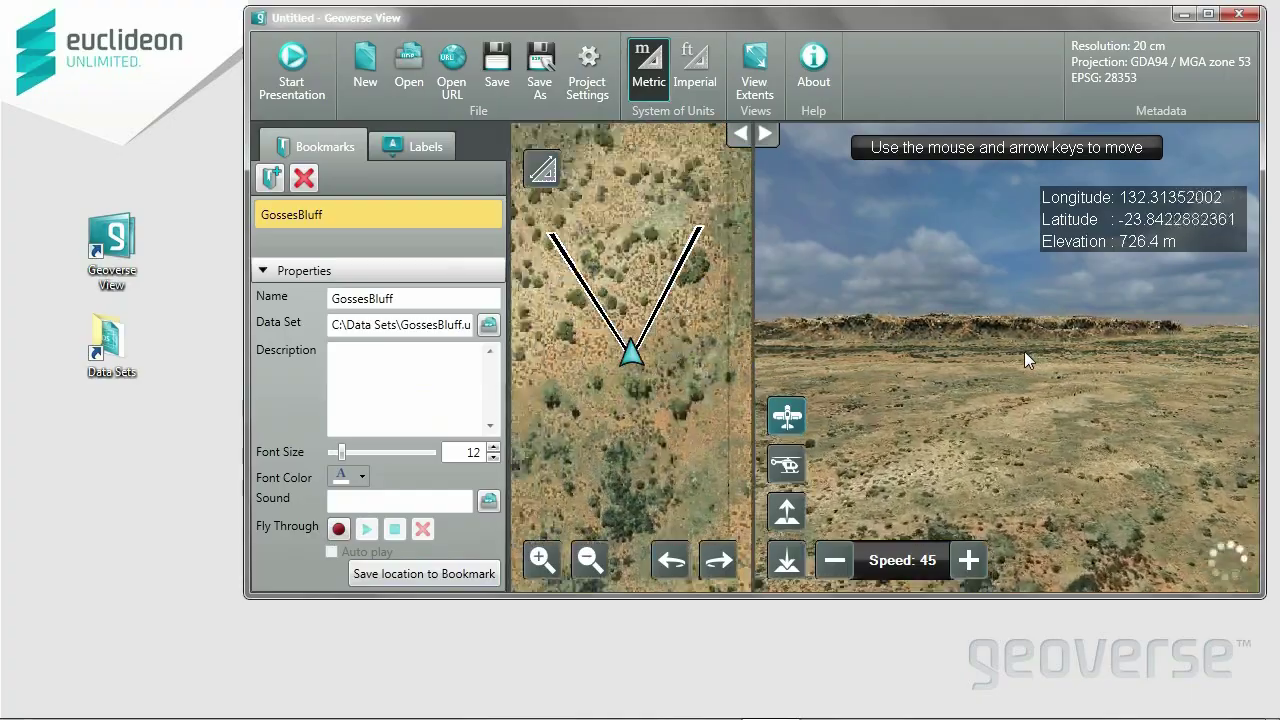
{"action": "key", "text": "Right"}
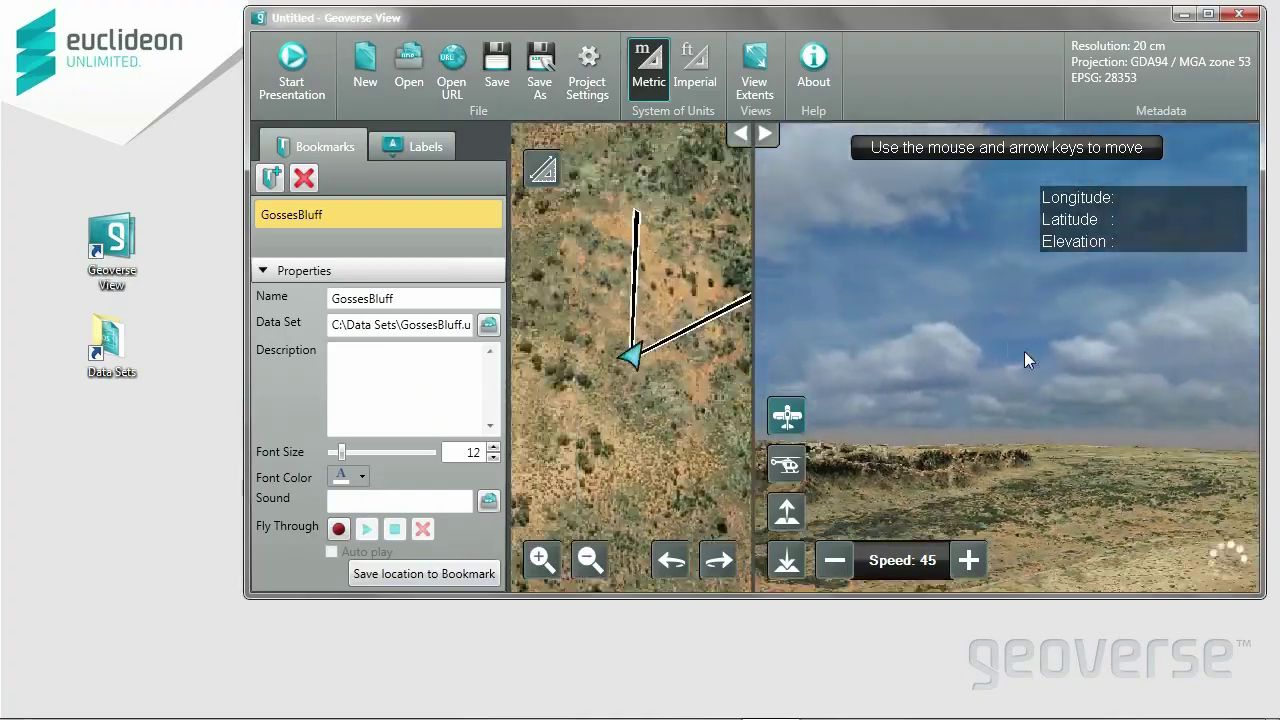
{"action": "key", "text": "Right"}
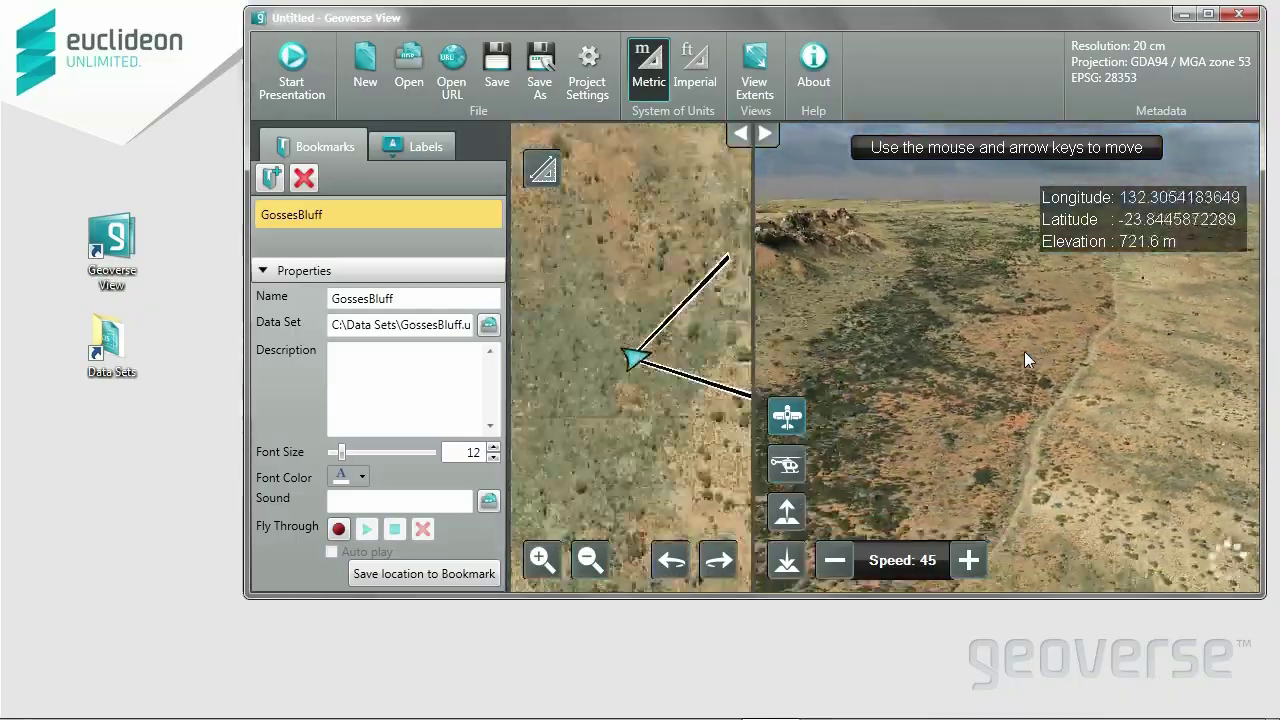
{"action": "key", "text": "Right"}
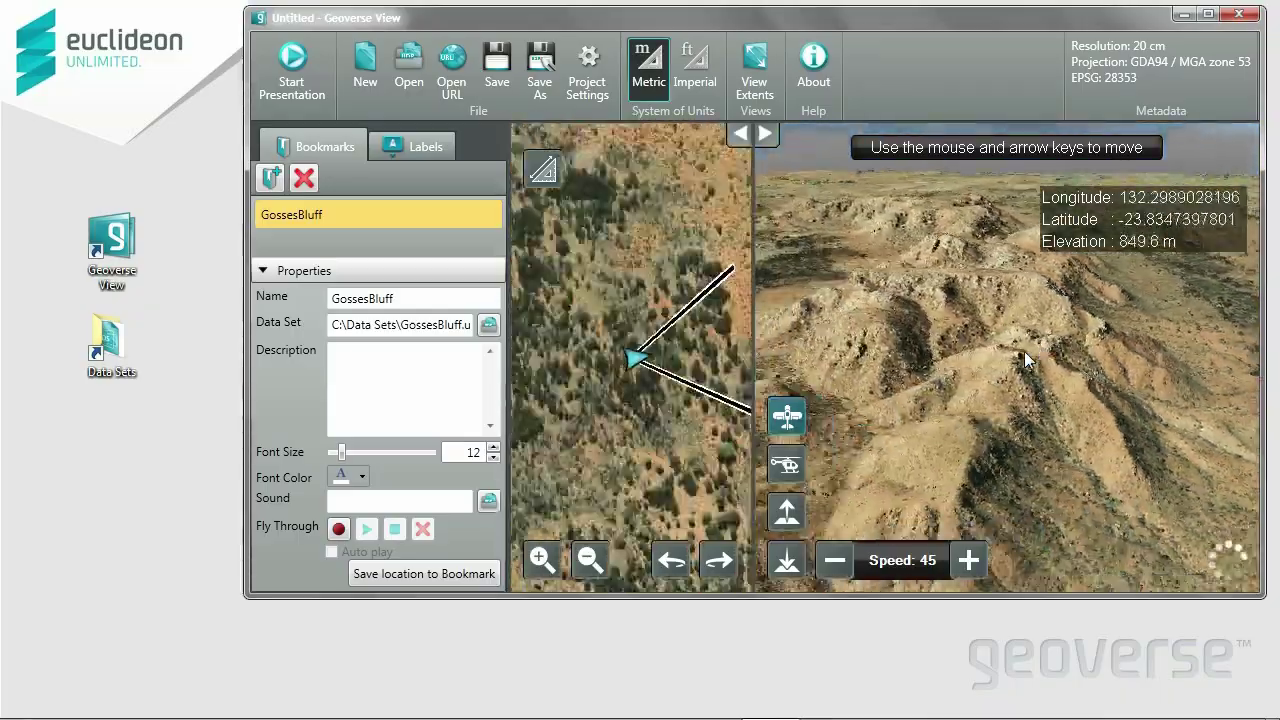
{"action": "key", "text": "Right"}
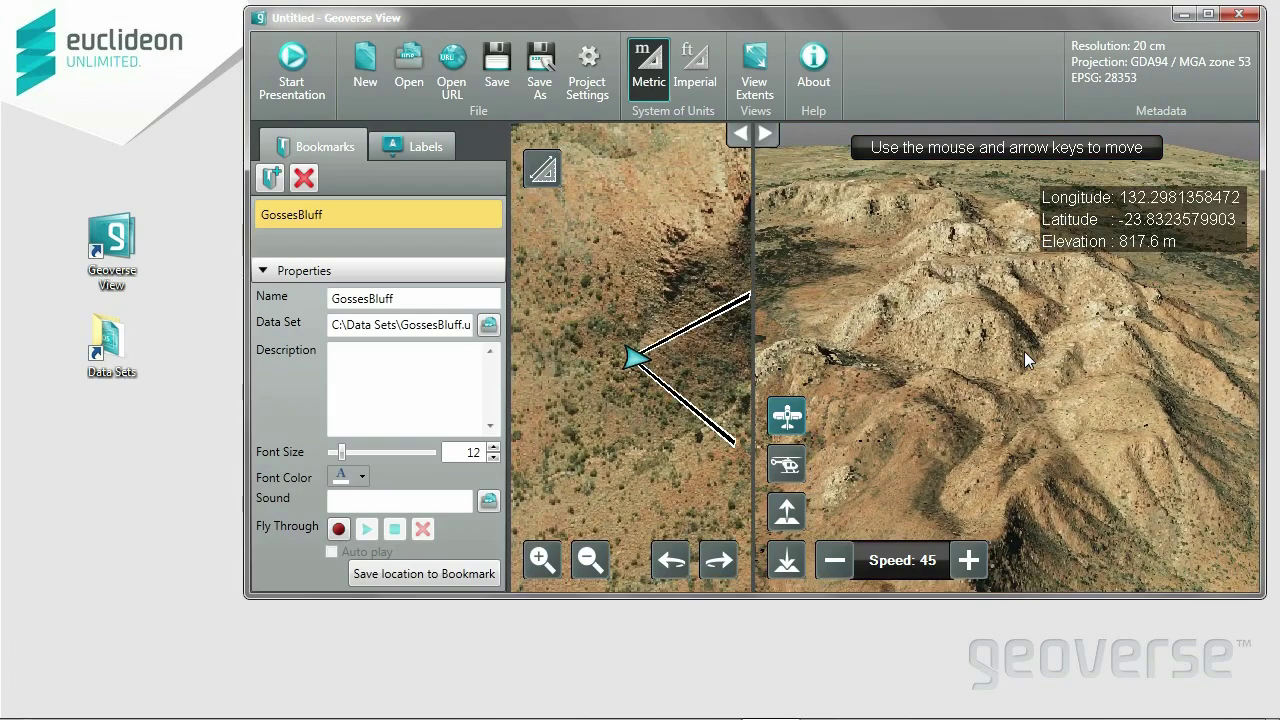
{"action": "left_click_drag", "start_coordinate": [1024, 351], "coordinate": [900, 315]}
{"action": "key", "text": "Right"}
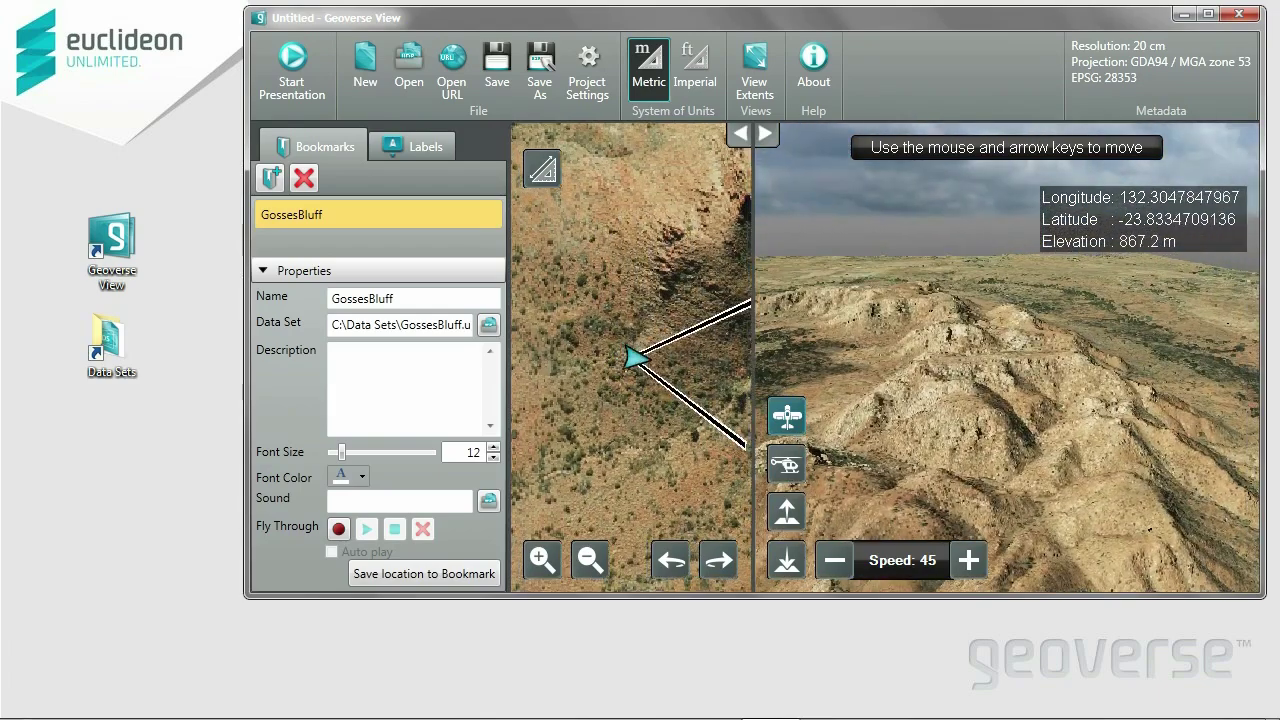
{"action": "key", "text": "Up"}
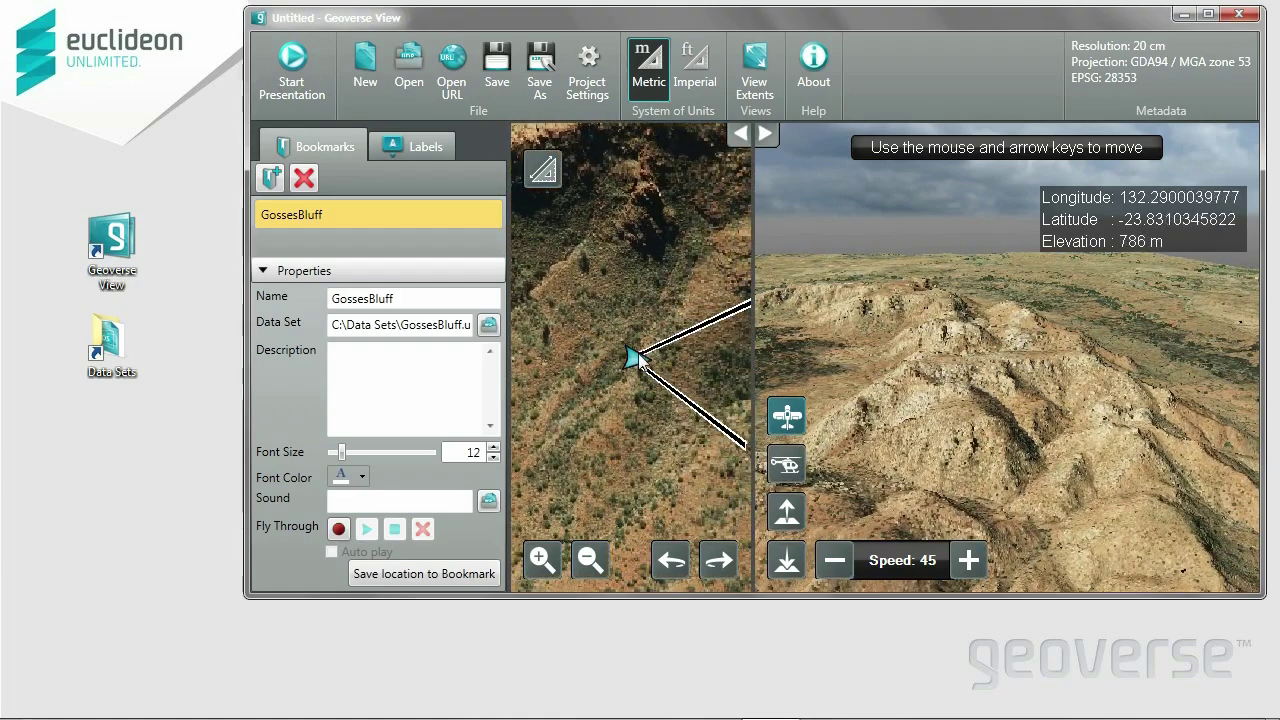
{"action": "scroll", "coordinate": [597, 214], "scroll_direction": "up", "scroll_amount": 3}
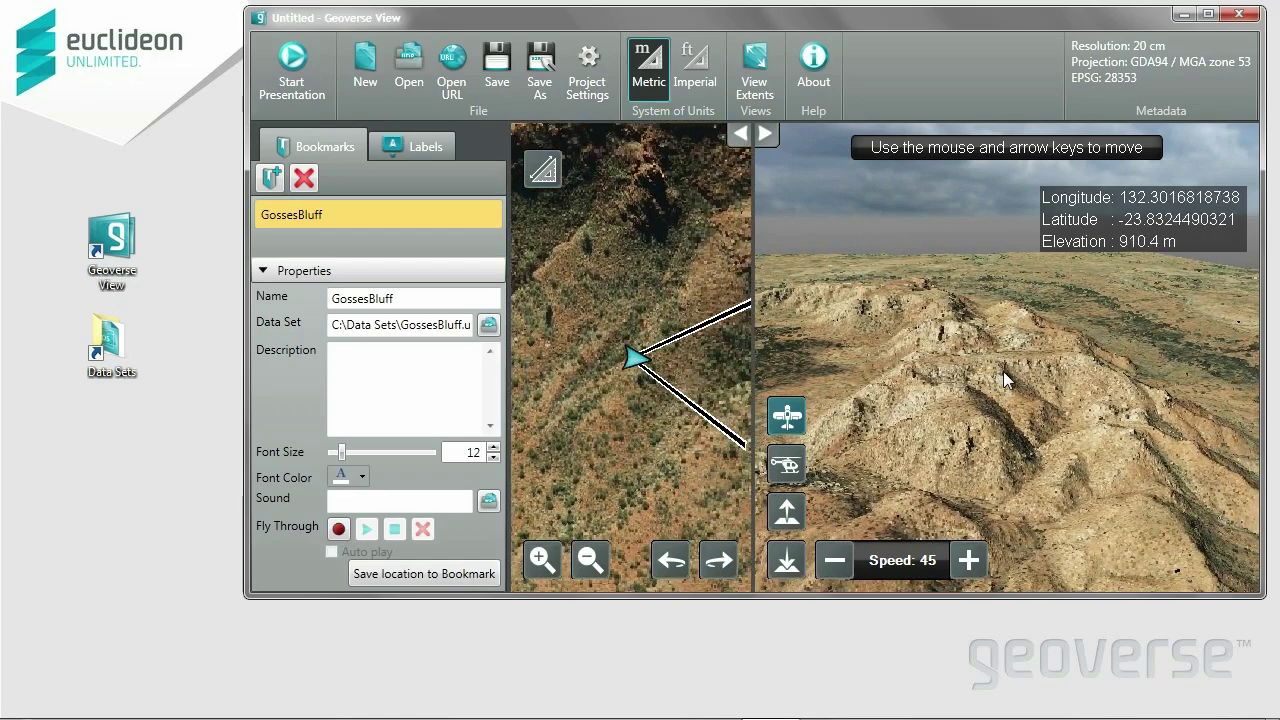
{"action": "key", "text": "Up"}
{"action": "key", "text": "Down"}
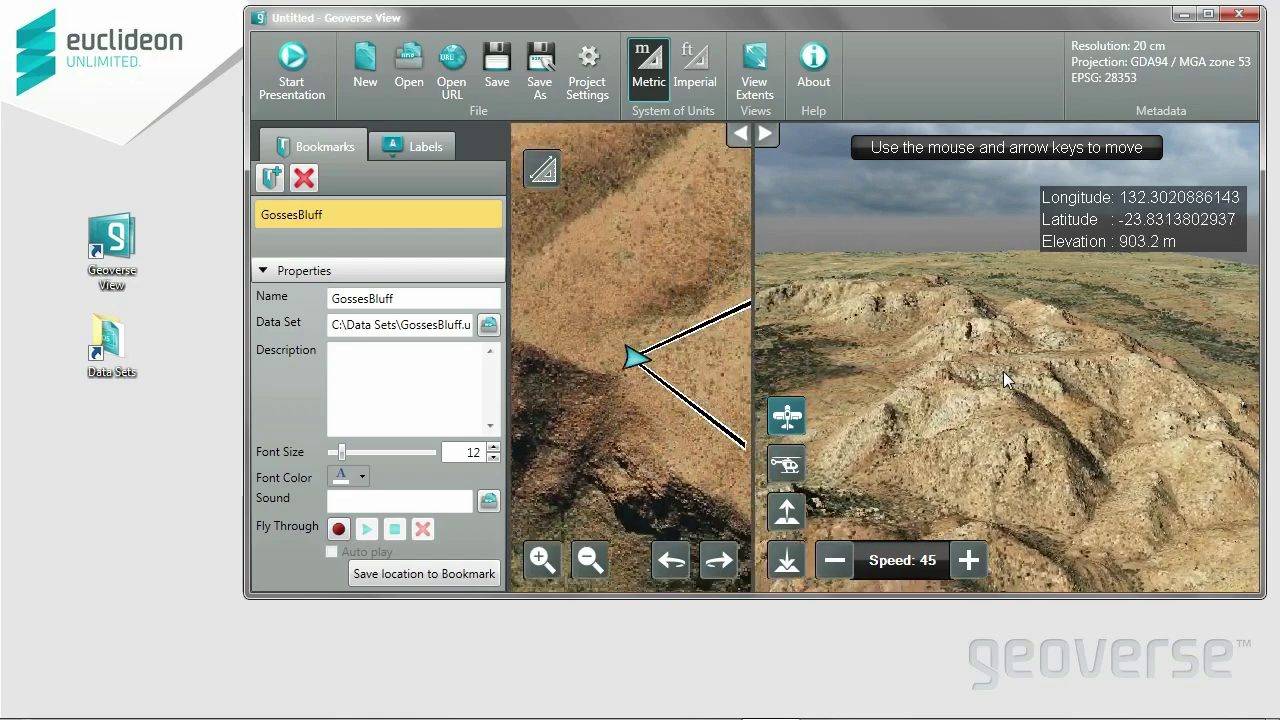
{"action": "key", "text": "Up"}
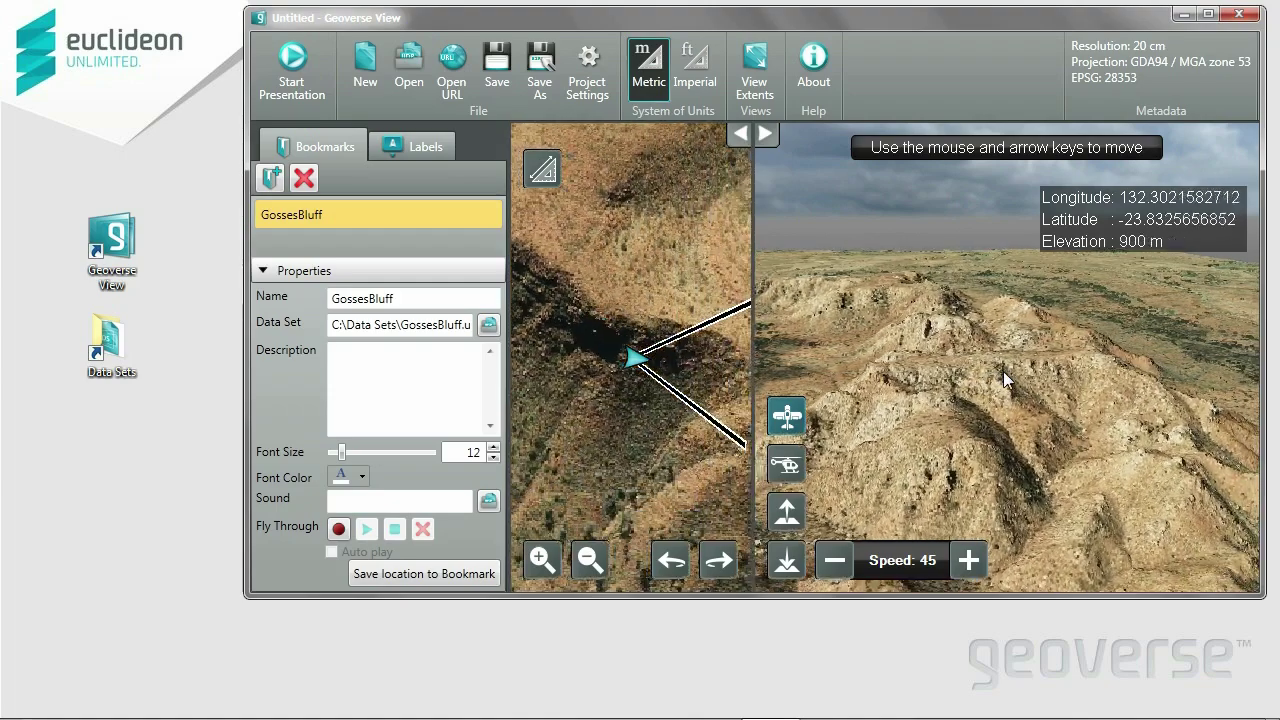
Step: Reset to View Extents, then turn left and fly forward to the bluff's crater rim
{"action": "left_click", "coordinate": [754, 75]}
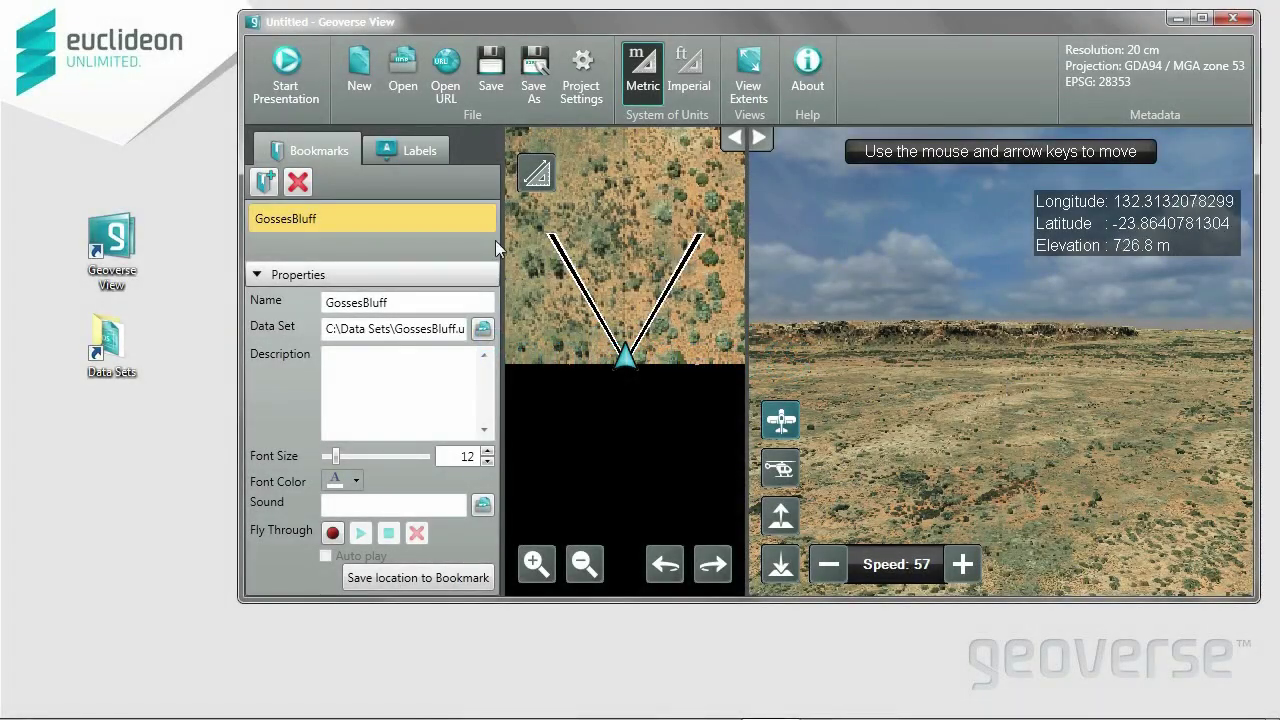
{"action": "mouse_move", "coordinate": [319, 222]}
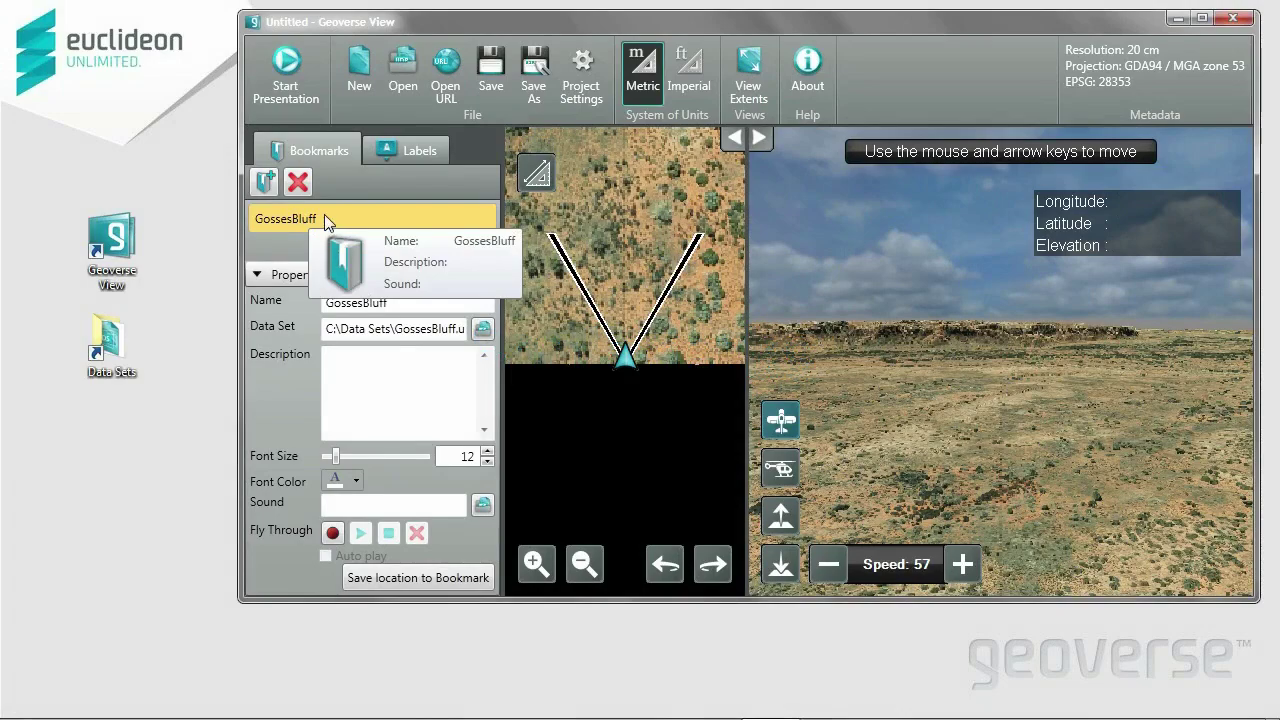
{"action": "key", "text": "Left"}
{"action": "key", "text": "Up"}
{"action": "key", "text": "Up"}
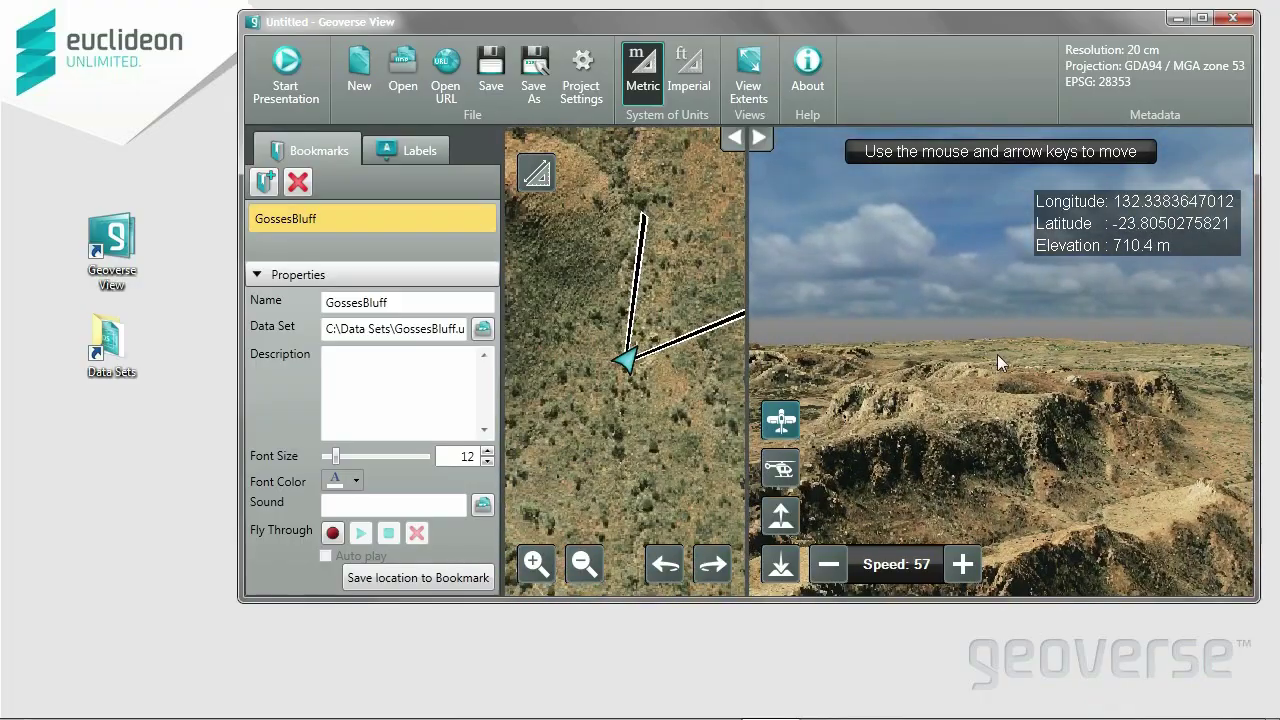
Step: Save the mesa view as bookmark Ridgeline with font size 14, then fly back to GossesBluff
{"action": "left_click", "coordinate": [265, 183]}
{"action": "left_click_drag", "start_coordinate": [365, 303], "coordinate": [399, 303]}
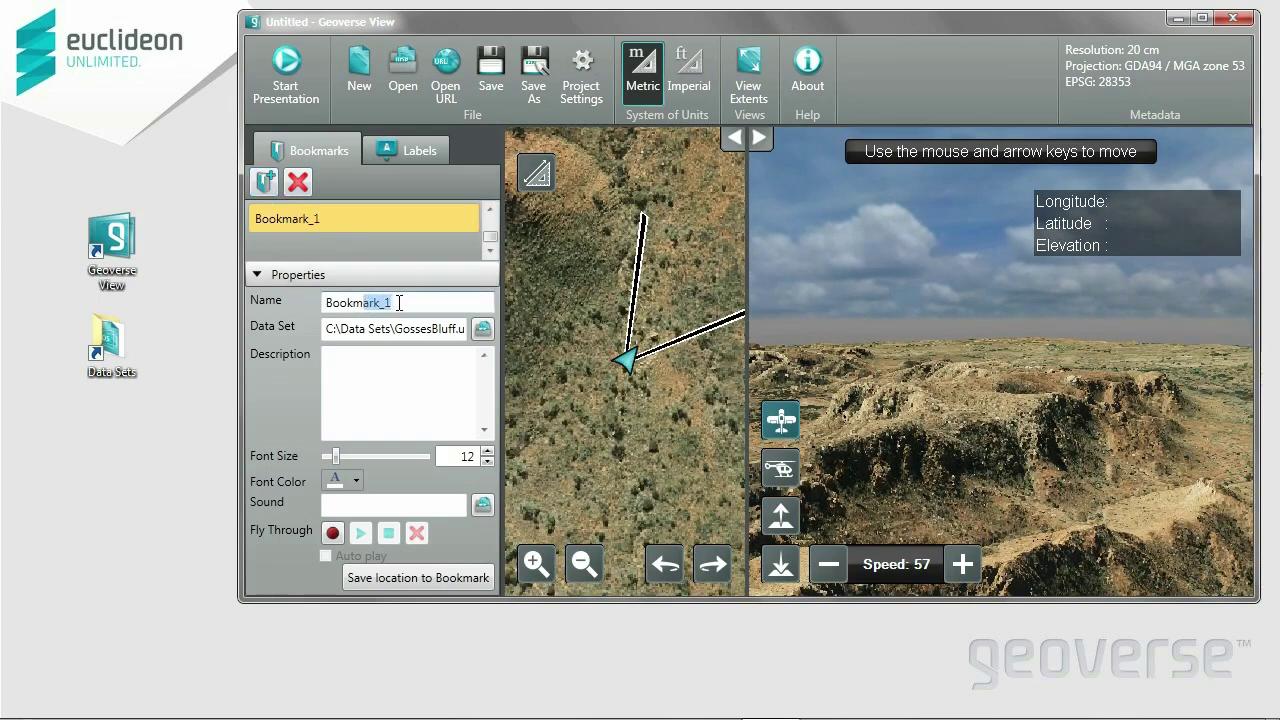
{"action": "key", "text": "BackSpace"}
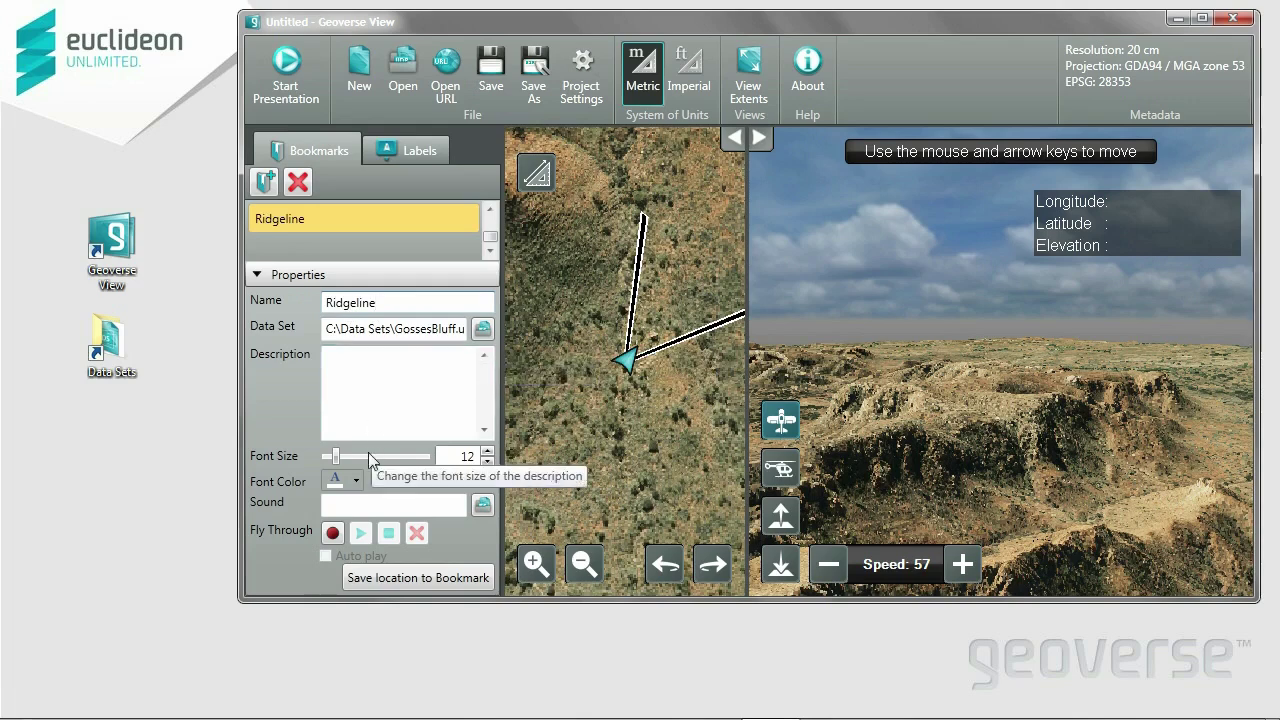
{"action": "left_click_drag", "start_coordinate": [335, 449], "coordinate": [347, 451]}
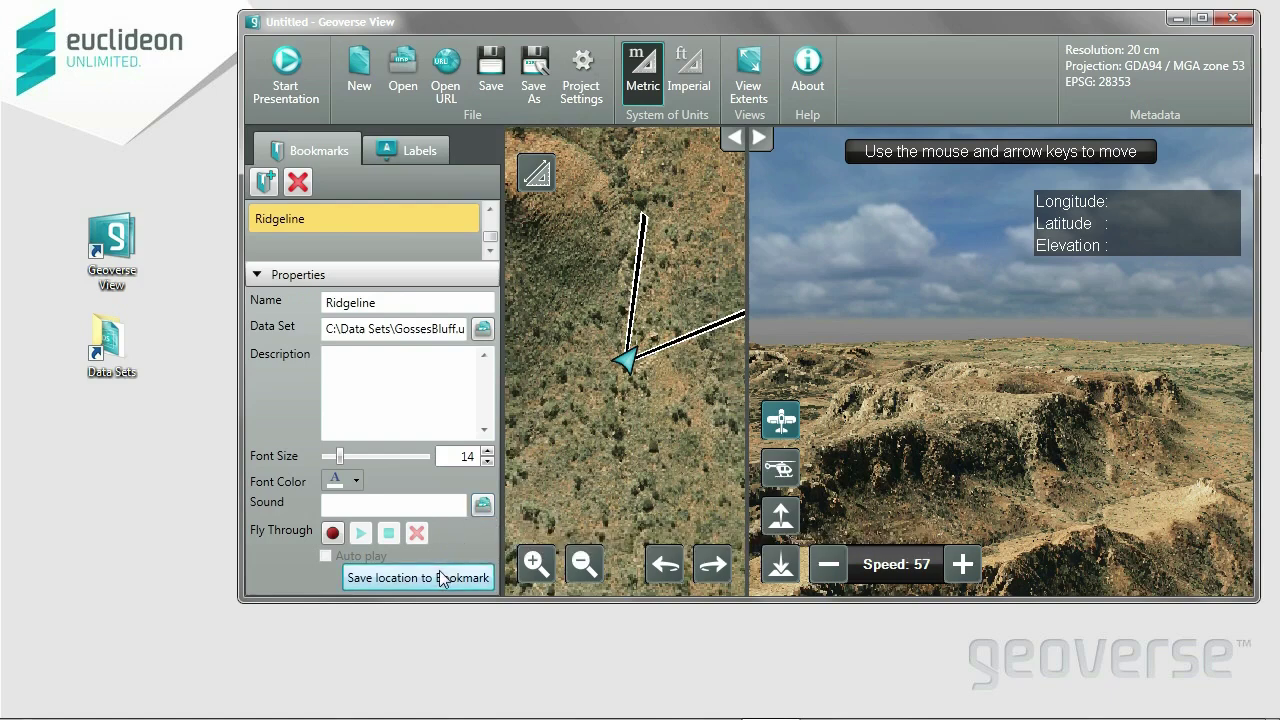
{"action": "left_click", "coordinate": [336, 280]}
{"action": "left_click", "coordinate": [287, 225]}
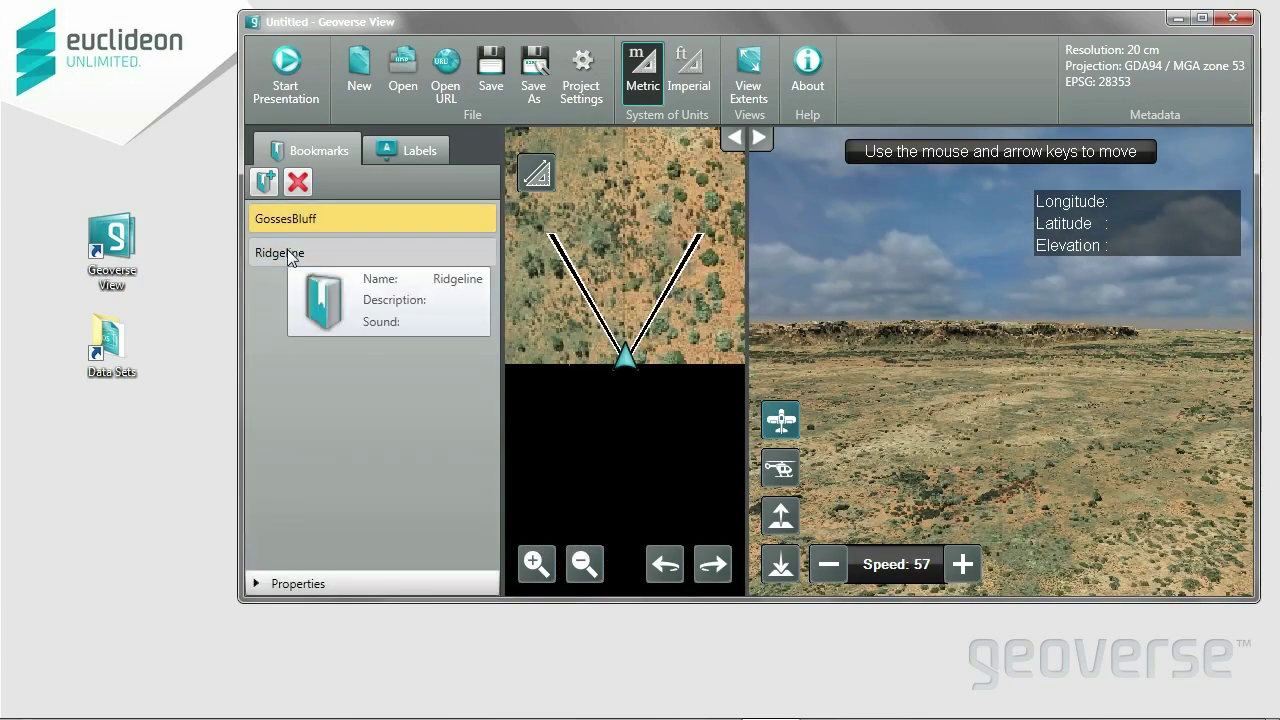
Step: Switch between the Ridgeline and GossesBluff bookmarks with Up/Down, then reset to View Extents
{"action": "left_click", "coordinate": [287, 249]}
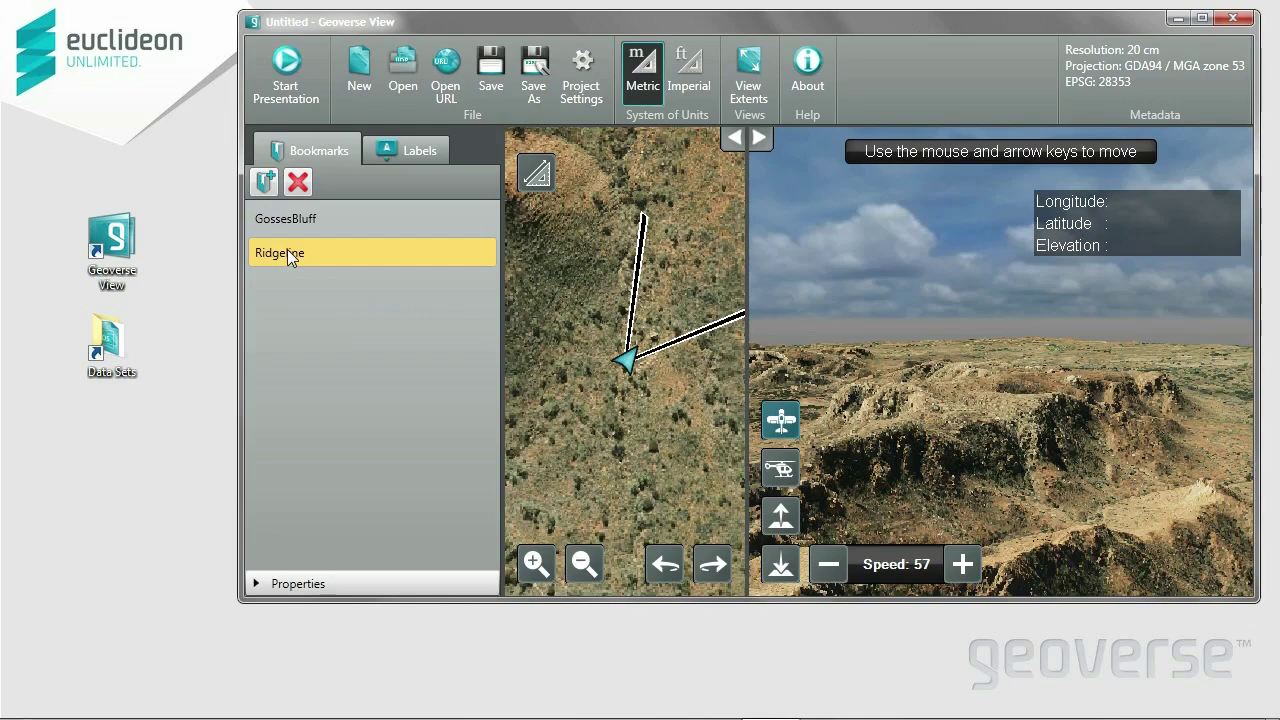
{"action": "key", "text": "Up"}
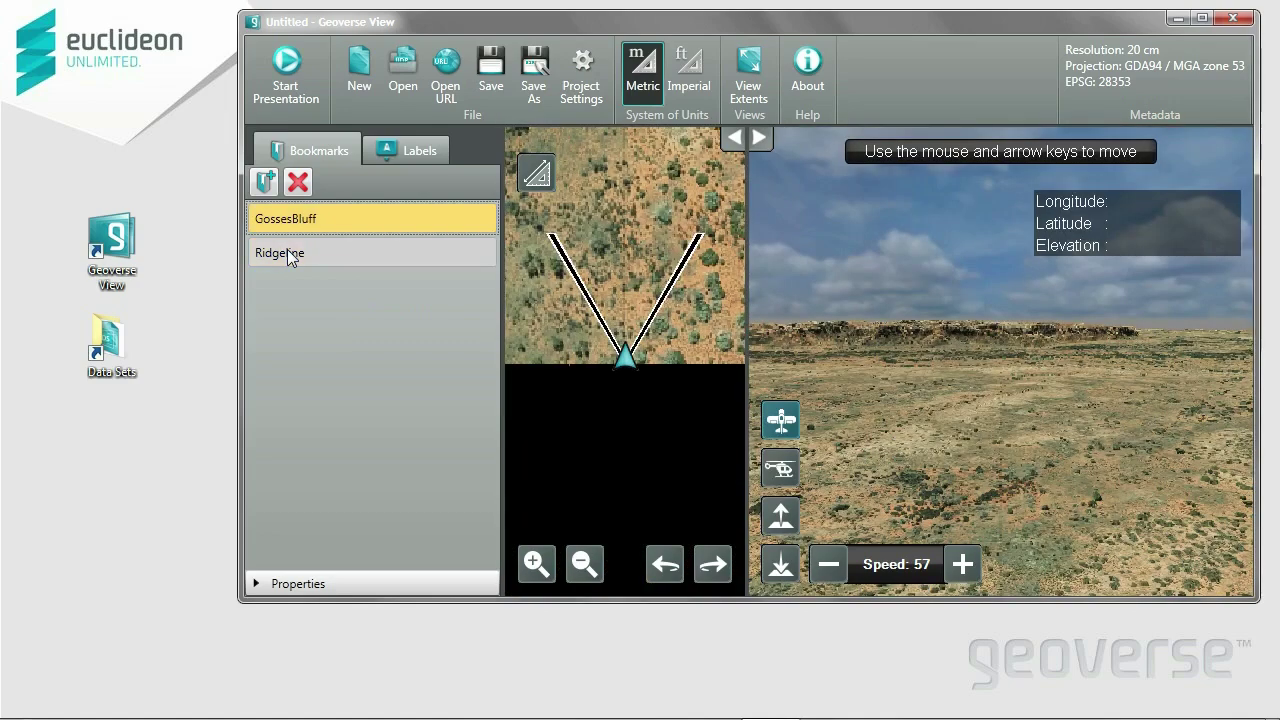
{"action": "key", "text": "Down"}
{"action": "key", "text": "Up"}
{"action": "key", "text": "Down"}
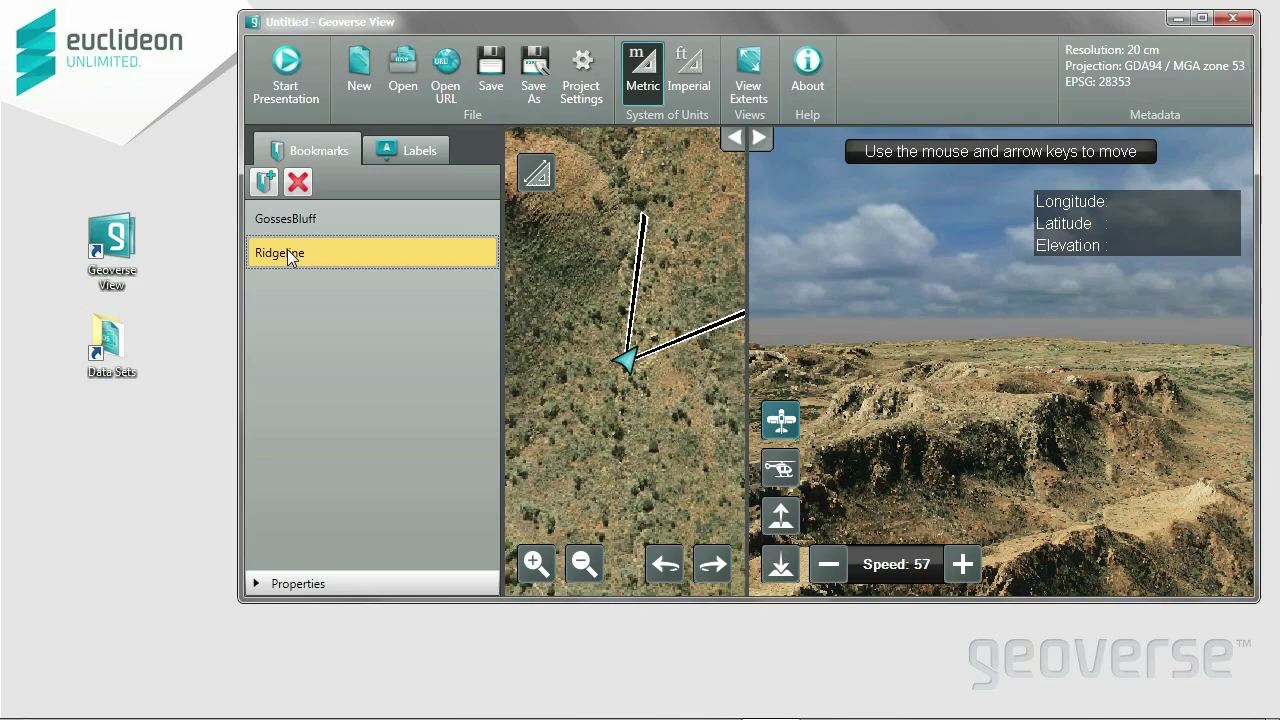
{"action": "left_click", "coordinate": [757, 62]}
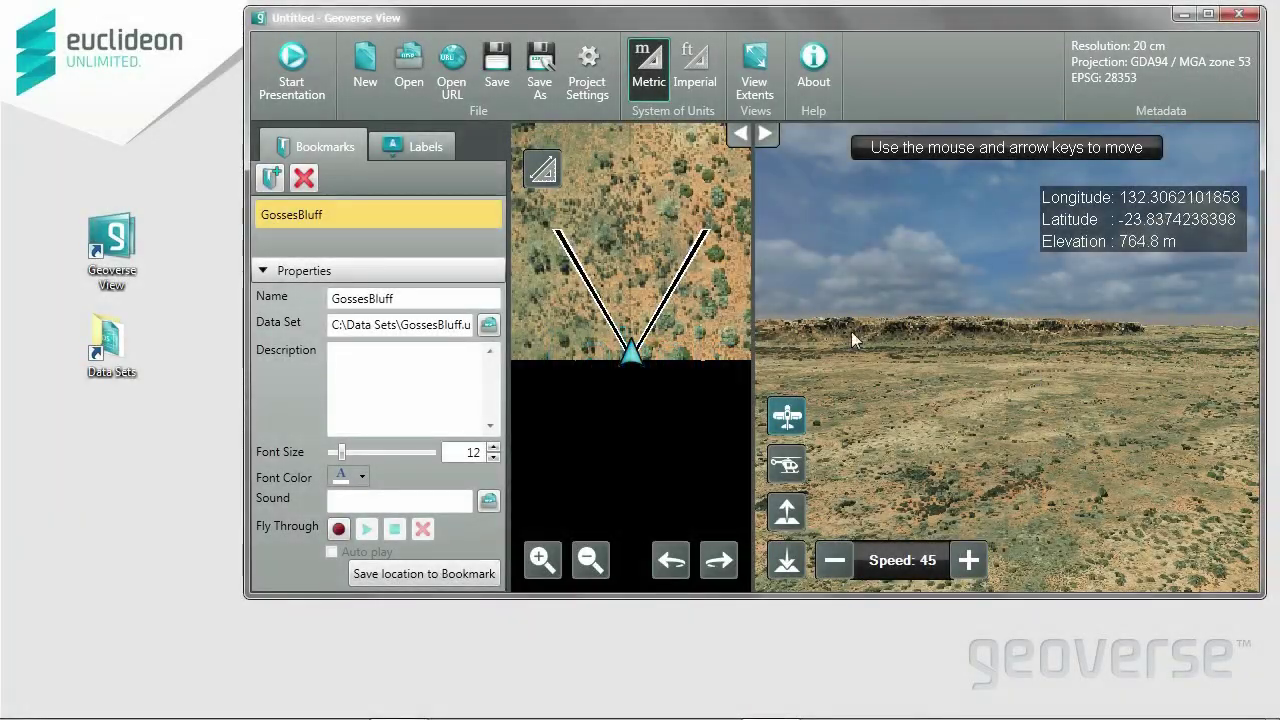
Step: In the Labels list, drop two labels on the skyline, naming the first Midway
{"action": "left_click", "coordinate": [414, 147]}
{"action": "left_click", "coordinate": [271, 177]}
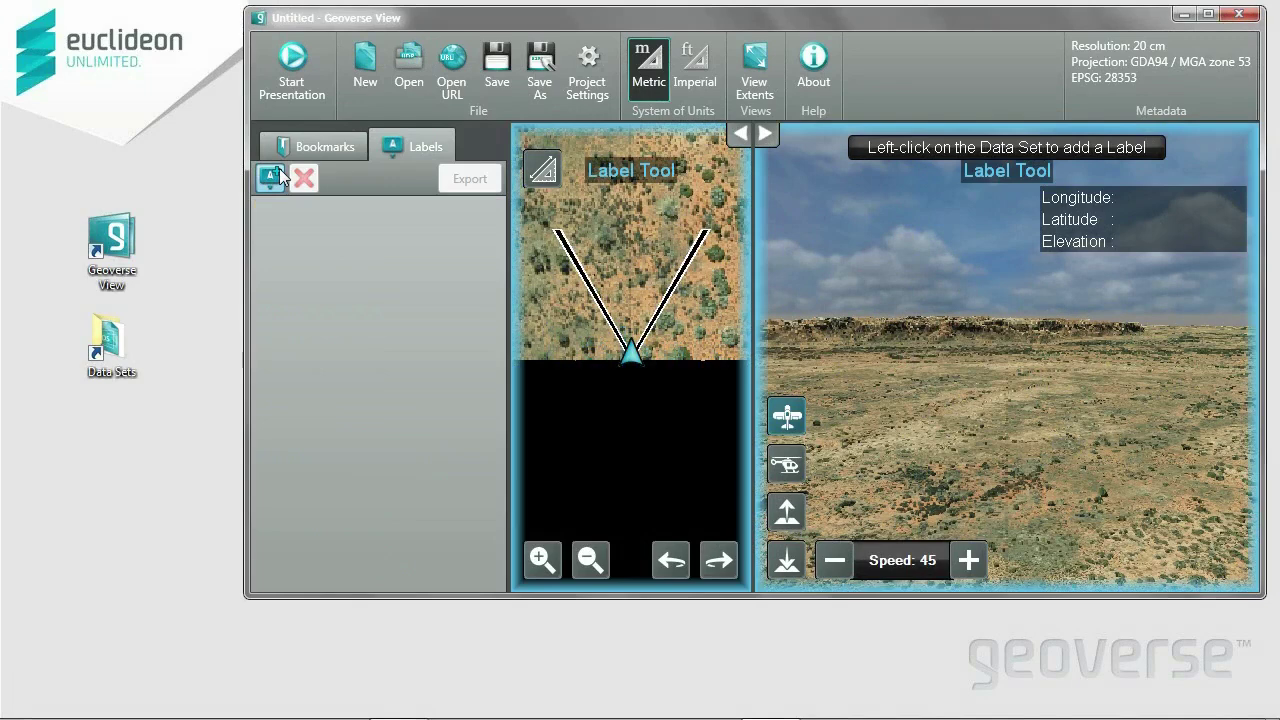
{"action": "left_click", "coordinate": [915, 329]}
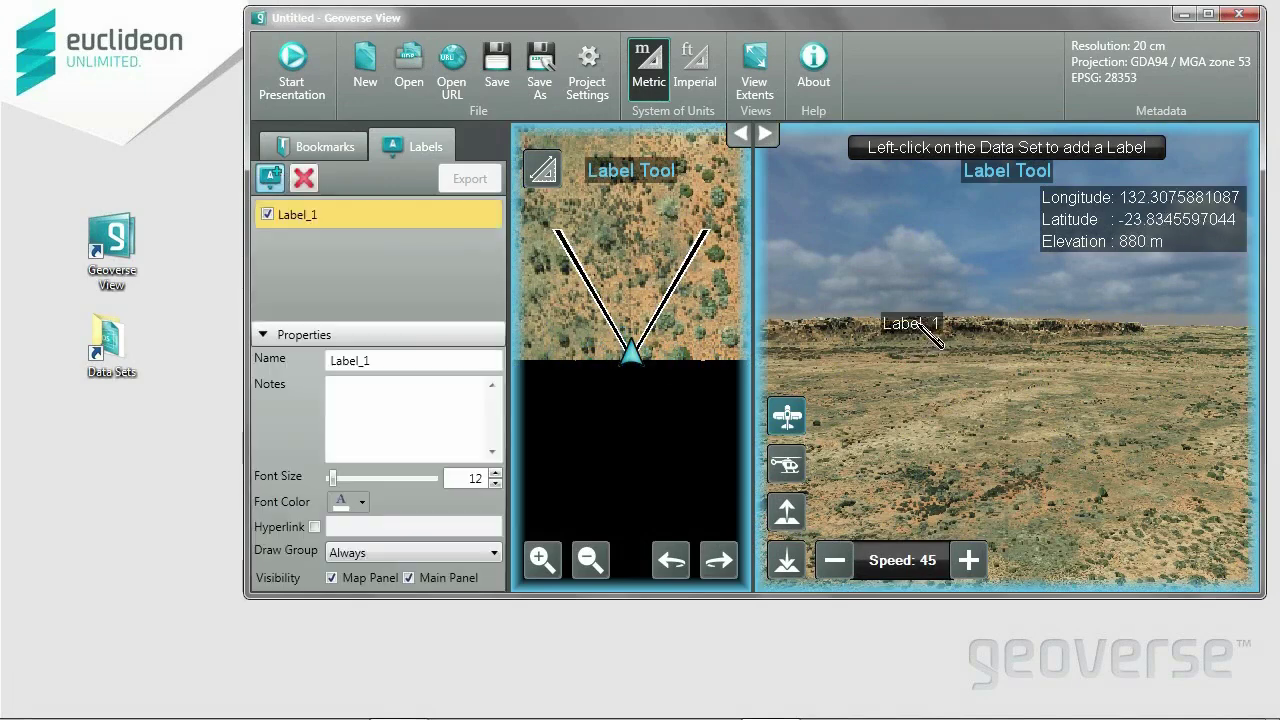
{"action": "double_click", "coordinate": [357, 360]}
{"action": "type", "text": "Midway"}
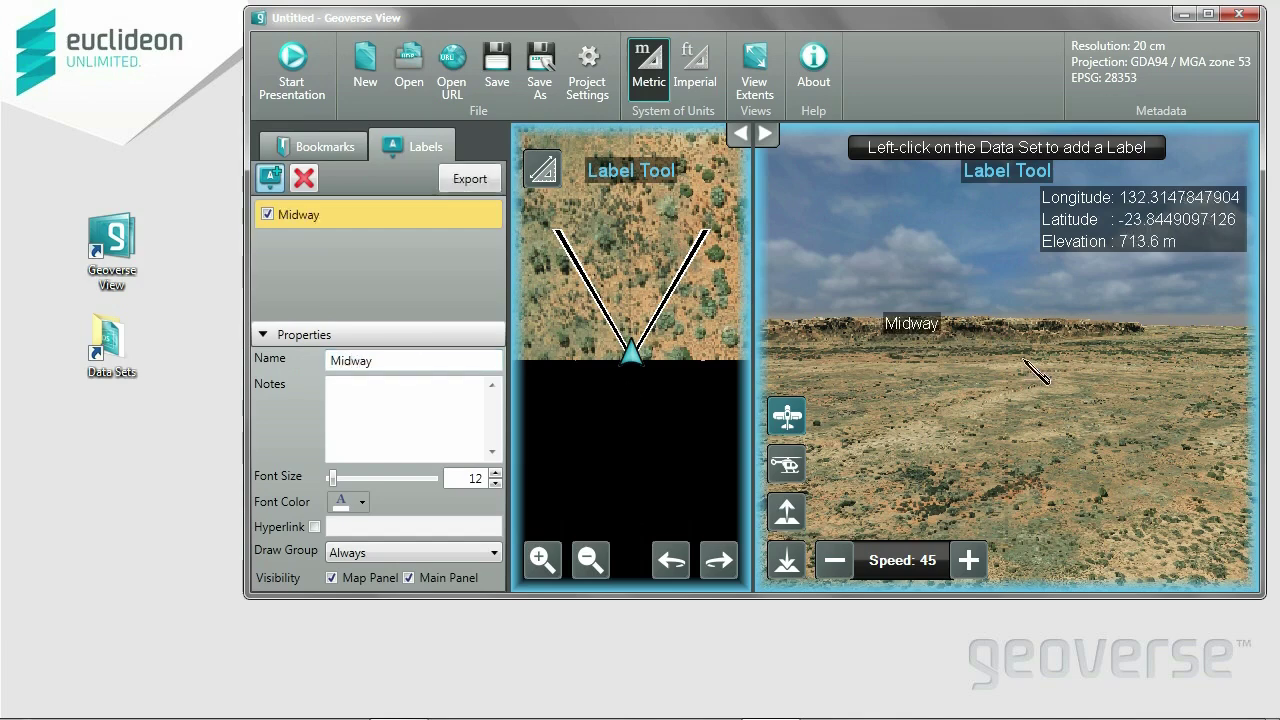
{"action": "left_click", "coordinate": [986, 326]}
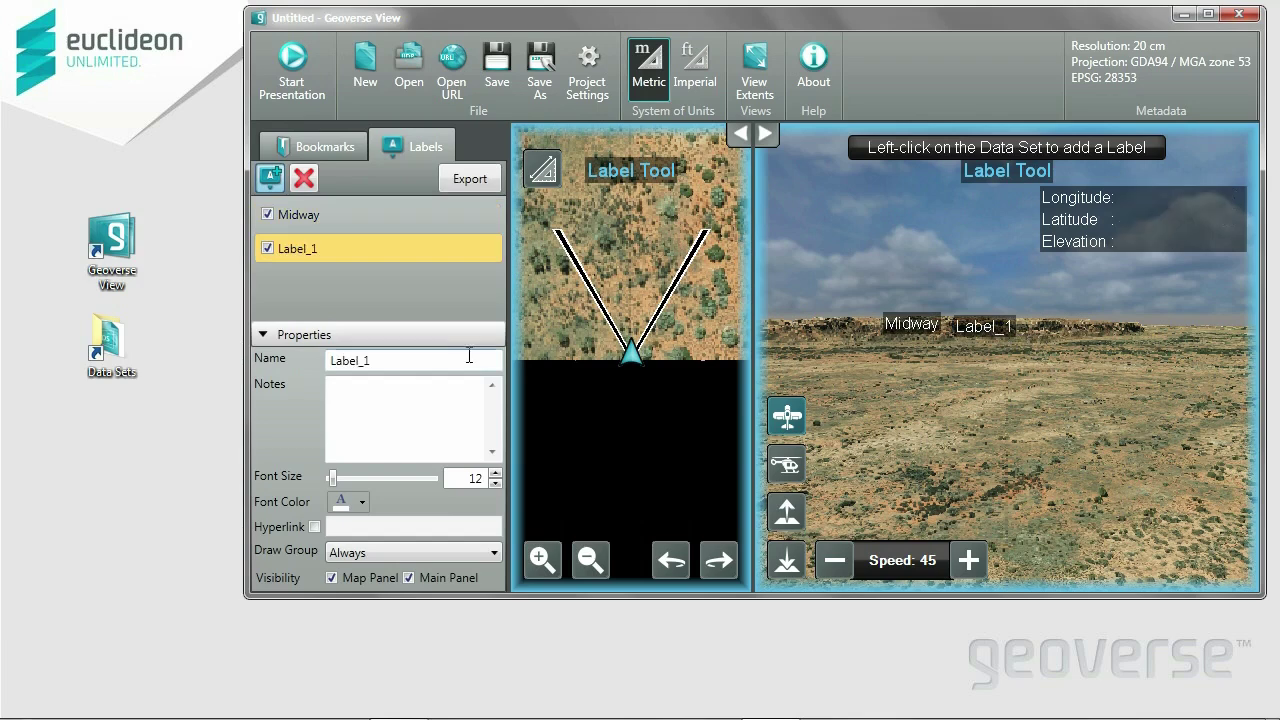
{"action": "double_click", "coordinate": [338, 360]}
Step: Name the second label Far and set Midway's Draw Group to Mid, keeping font and hyperlink unchanged
{"action": "type", "text": "Far"}
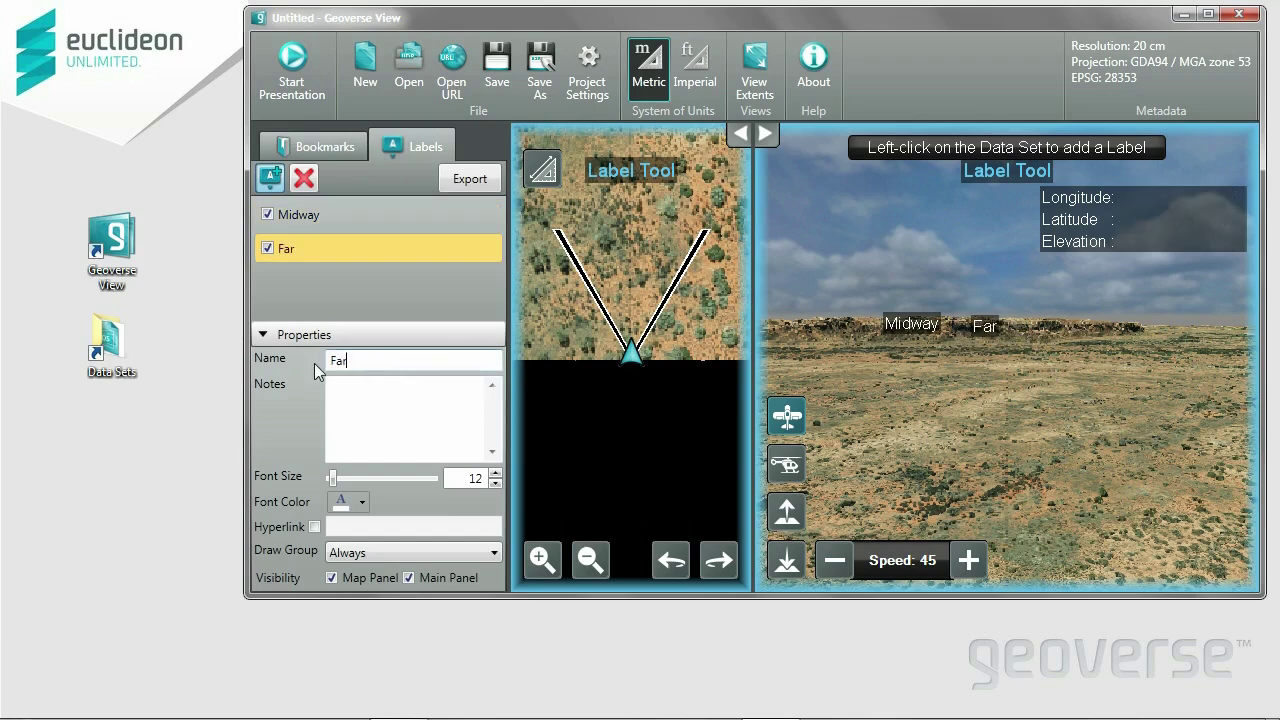
{"action": "left_click", "coordinate": [317, 224]}
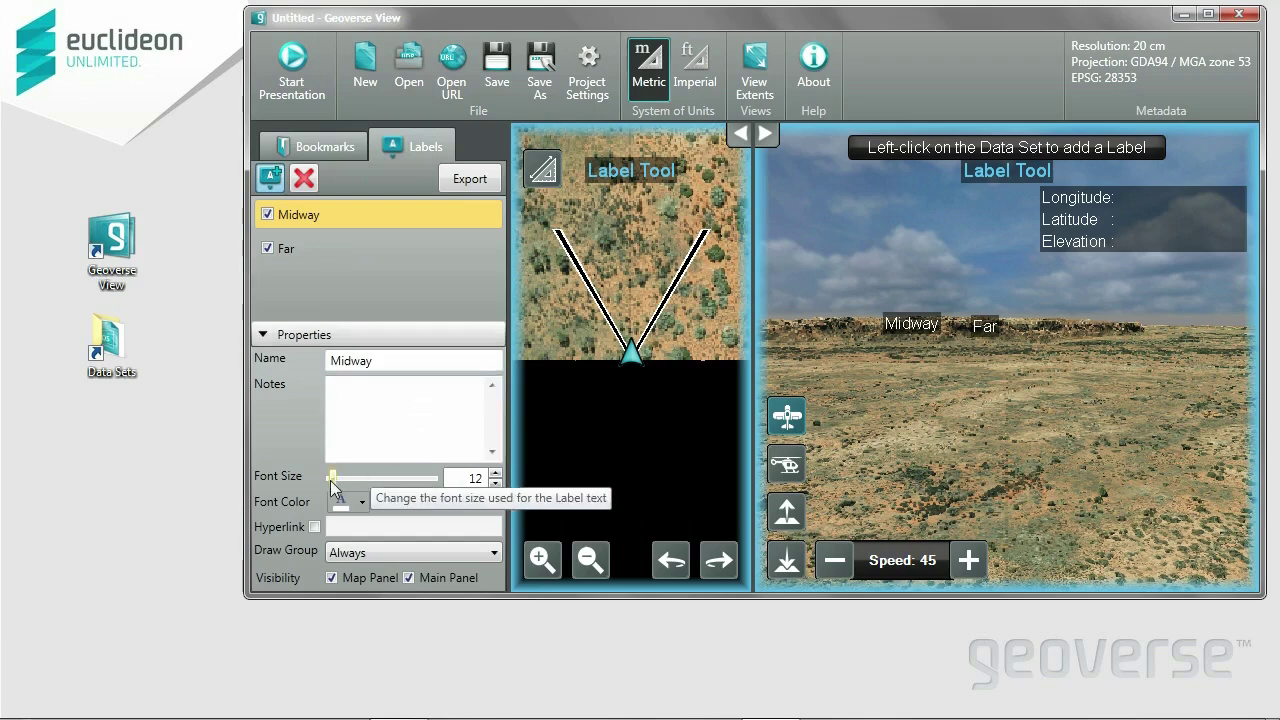
{"action": "mouse_move", "coordinate": [332, 478]}
{"action": "left_mouse_down"}
{"action": "mouse_move", "coordinate": [343, 478]}
{"action": "mouse_move", "coordinate": [332, 478]}
{"action": "left_mouse_up"}
{"action": "left_click", "coordinate": [362, 503]}
{"action": "left_click", "coordinate": [362, 504]}
{"action": "left_click", "coordinate": [315, 527]}
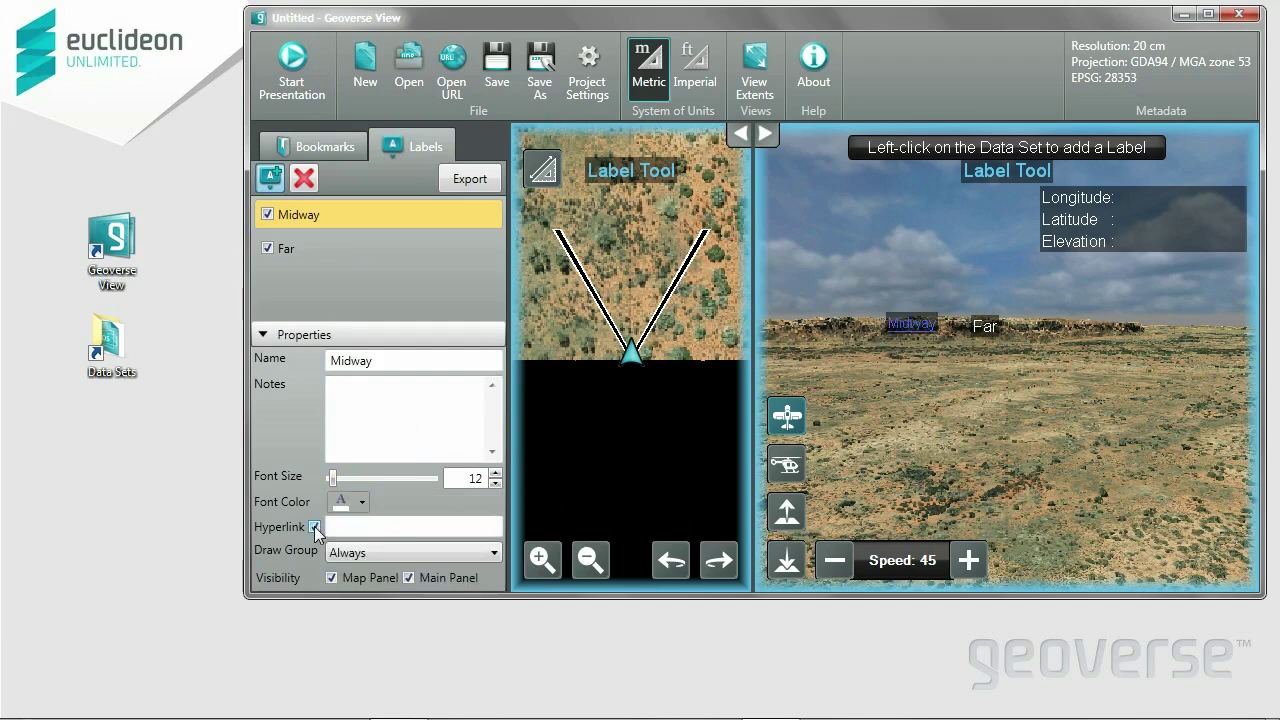
{"action": "left_click", "coordinate": [314, 526]}
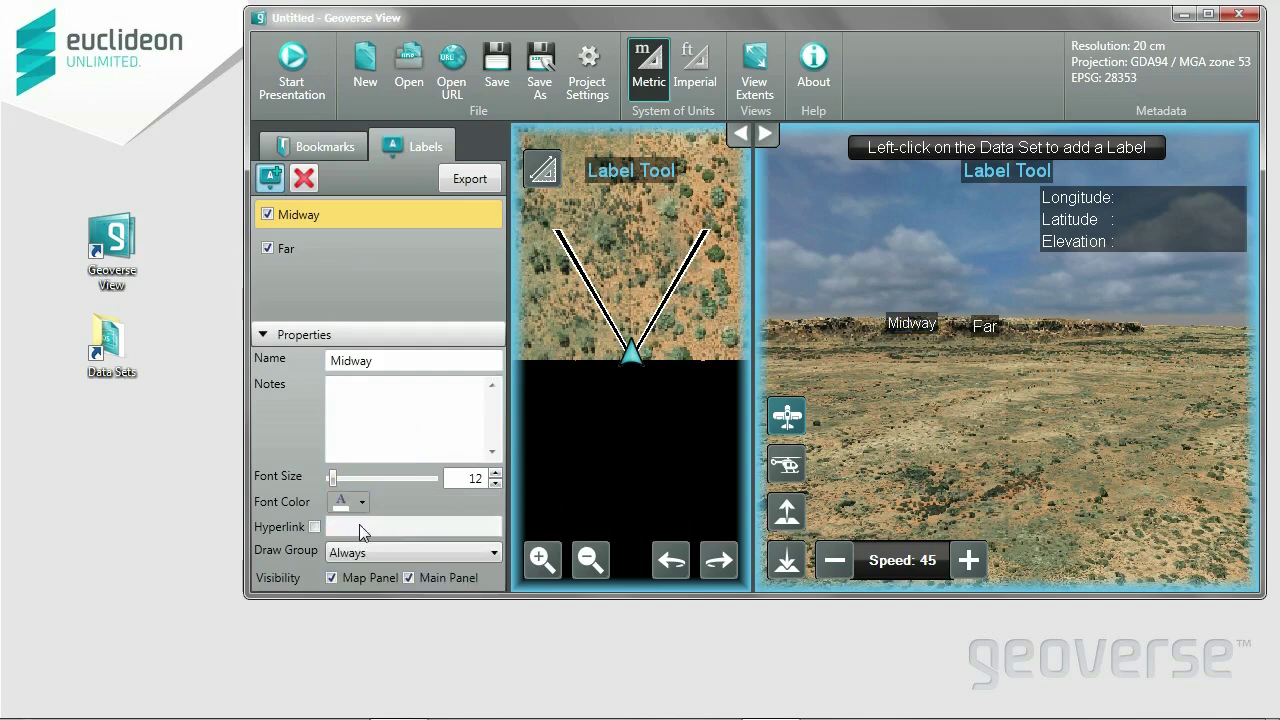
{"action": "left_click", "coordinate": [359, 550]}
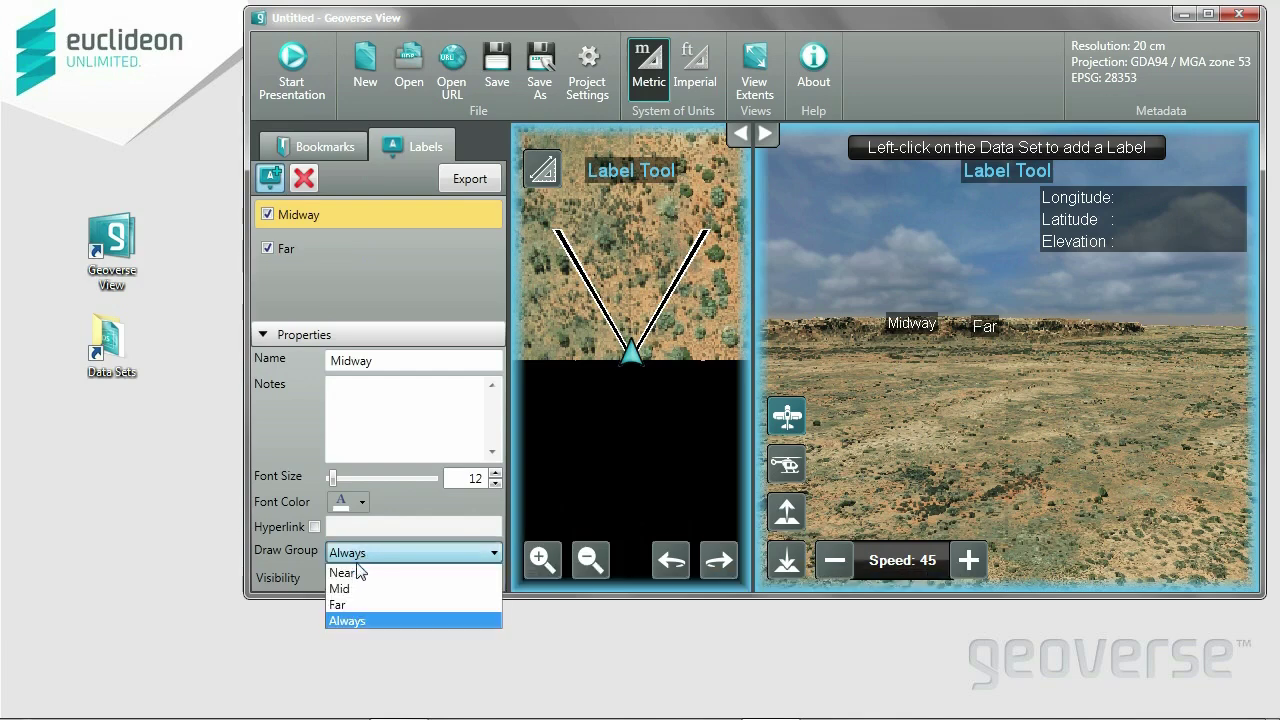
{"action": "left_click", "coordinate": [351, 585]}
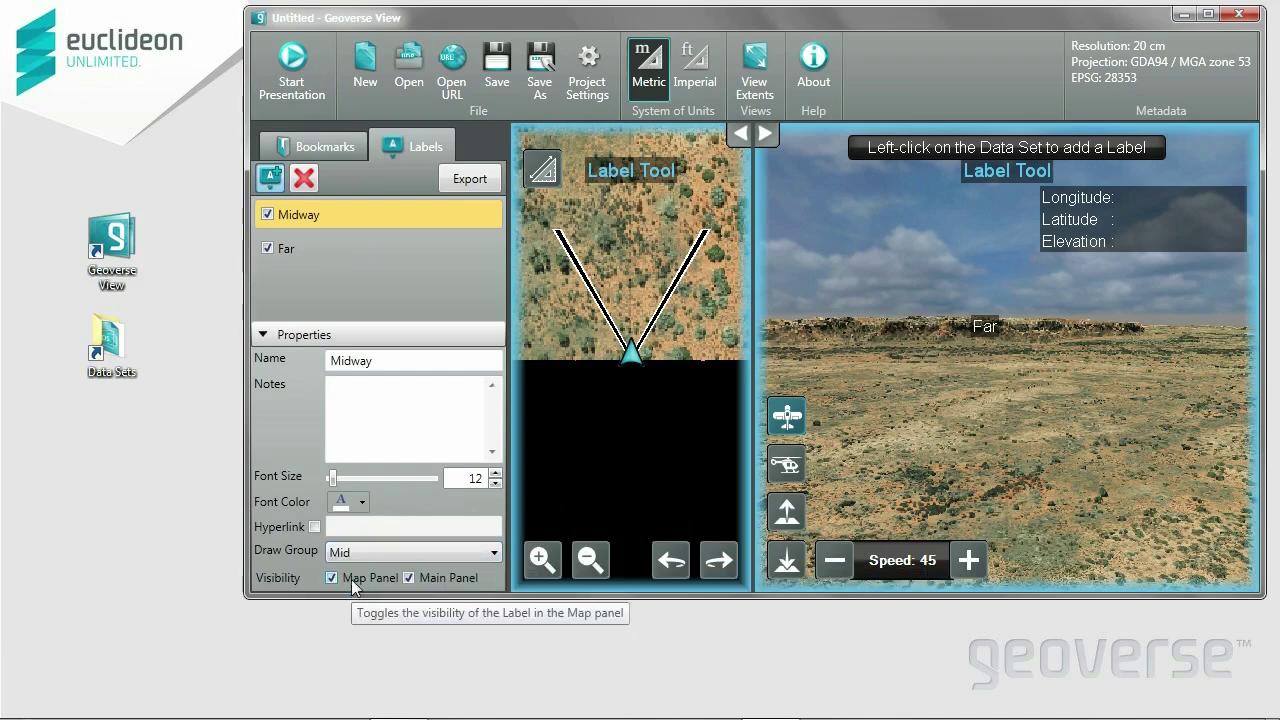
{"action": "left_click", "coordinate": [333, 580]}
{"action": "left_click", "coordinate": [332, 578]}
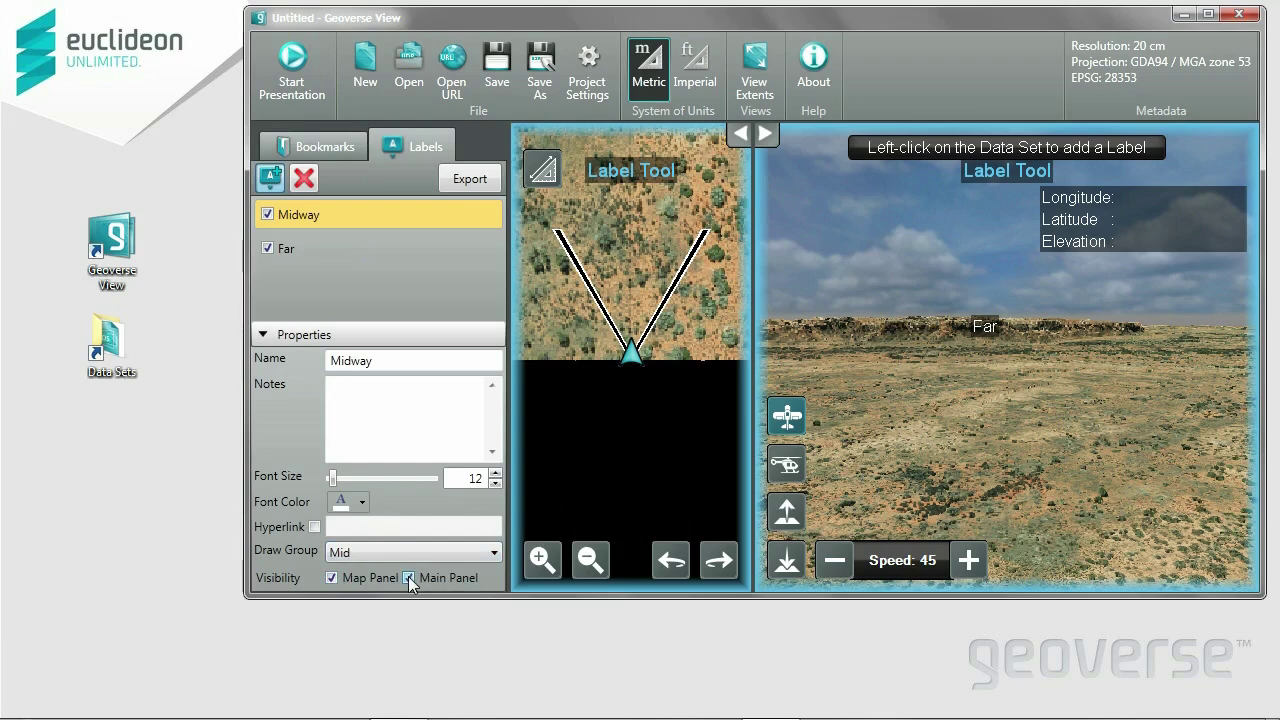
Step: Set the Far label's Draw Group to Far and stop adding labels
{"action": "left_click", "coordinate": [292, 250]}
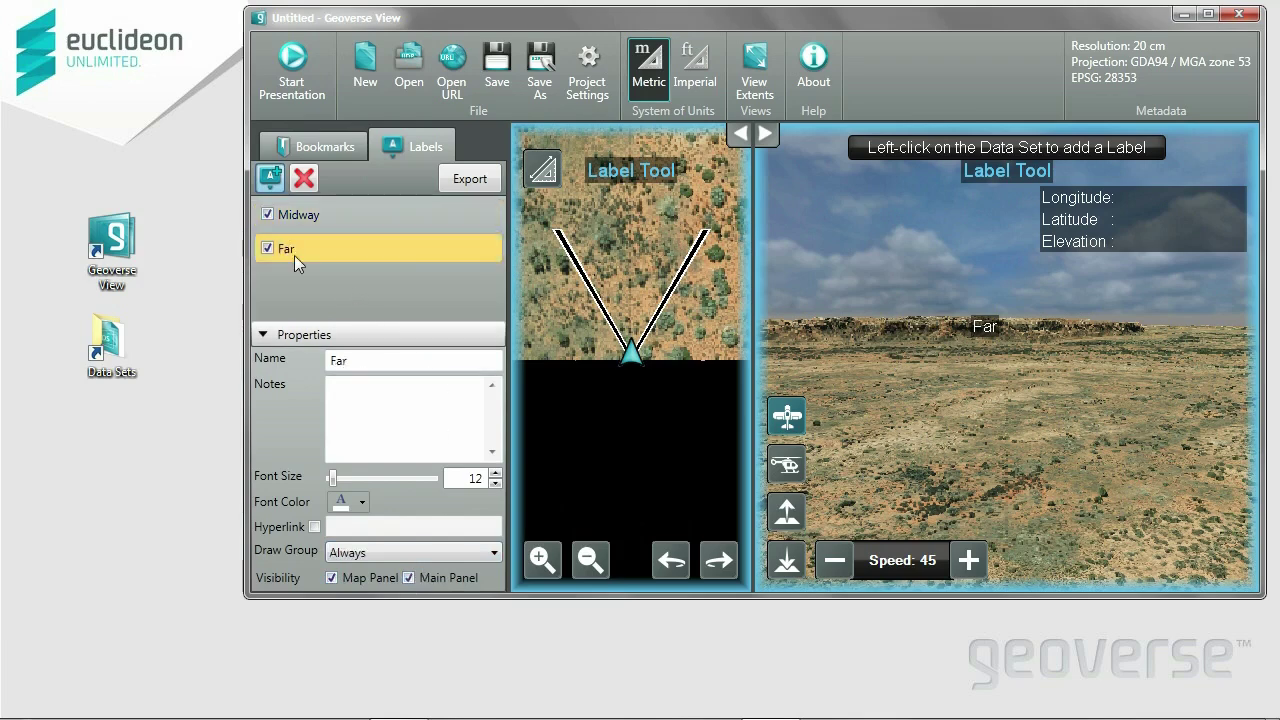
{"action": "left_click", "coordinate": [361, 553]}
{"action": "left_click", "coordinate": [355, 605]}
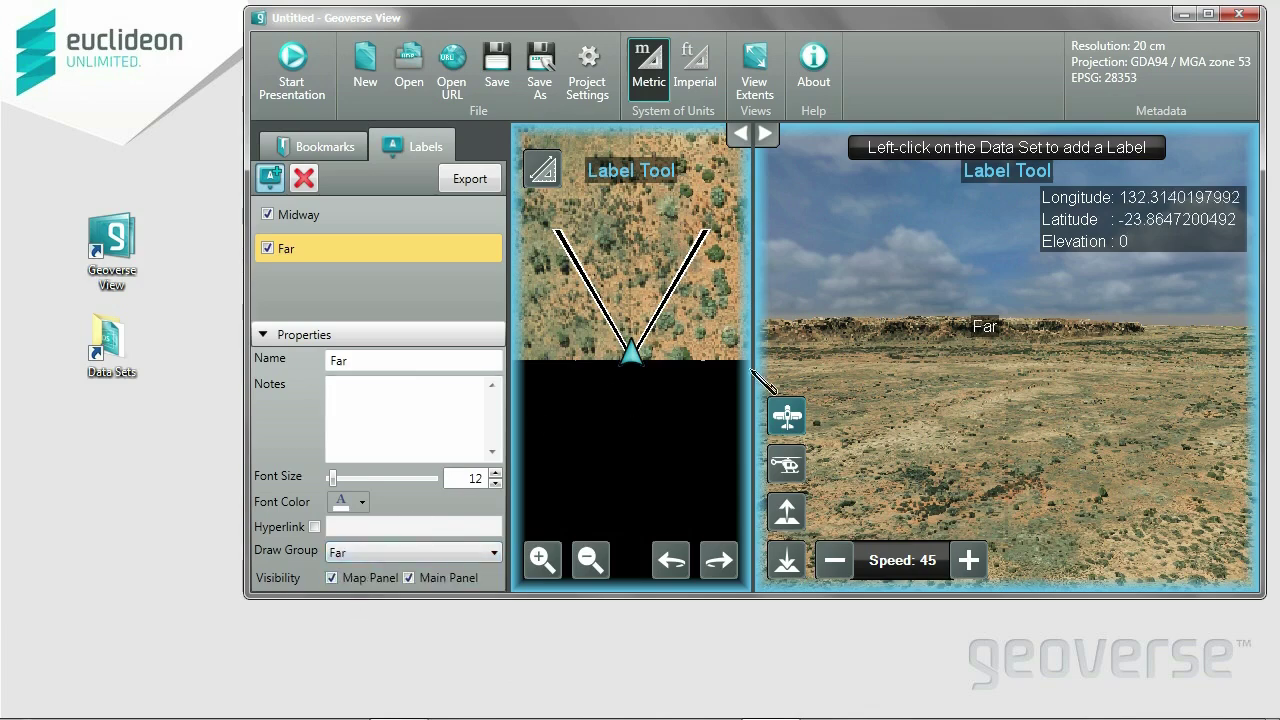
{"action": "left_click", "coordinate": [268, 177]}
Step: Fly forward and turn right around the rim to 842.4 m, bringing the Far label into view
{"action": "key", "text": "Up"}
{"action": "key", "text": "Up"}
{"action": "key", "text": "Up"}
{"action": "key", "text": "Right"}
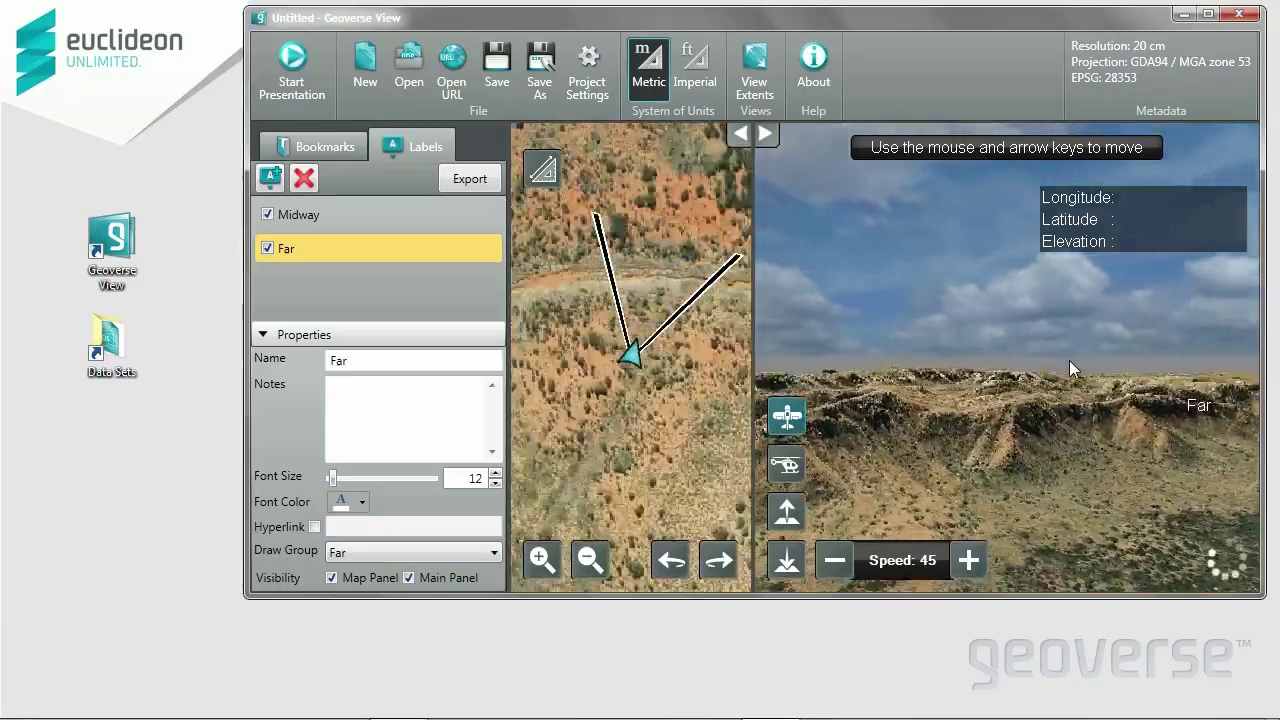
{"action": "key", "text": "Right"}
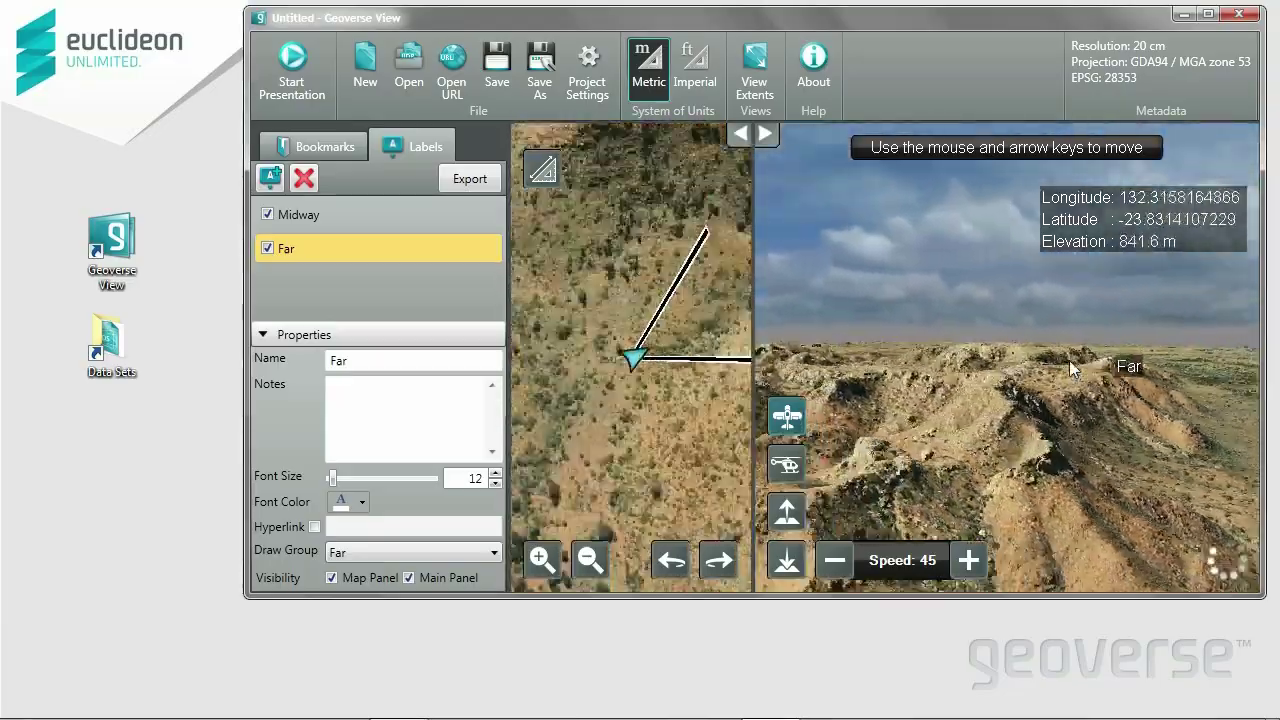
{"action": "key", "text": "Right"}
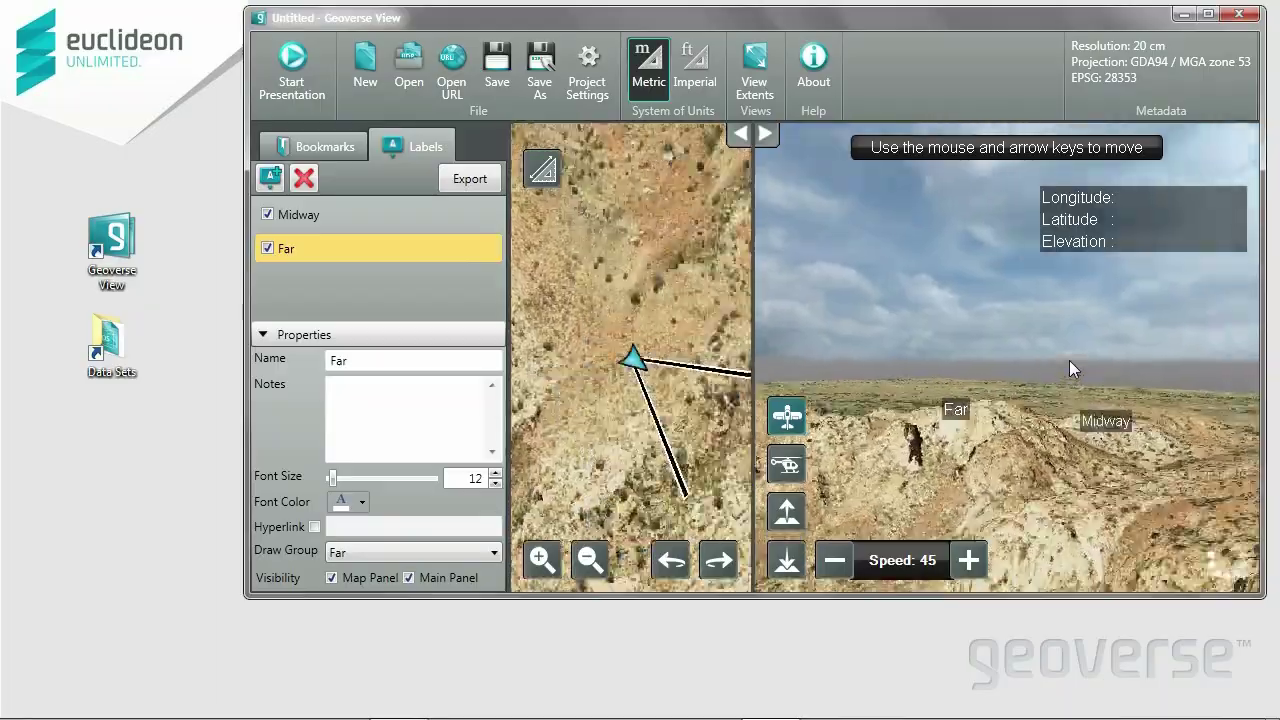
{"action": "key", "text": "Right"}
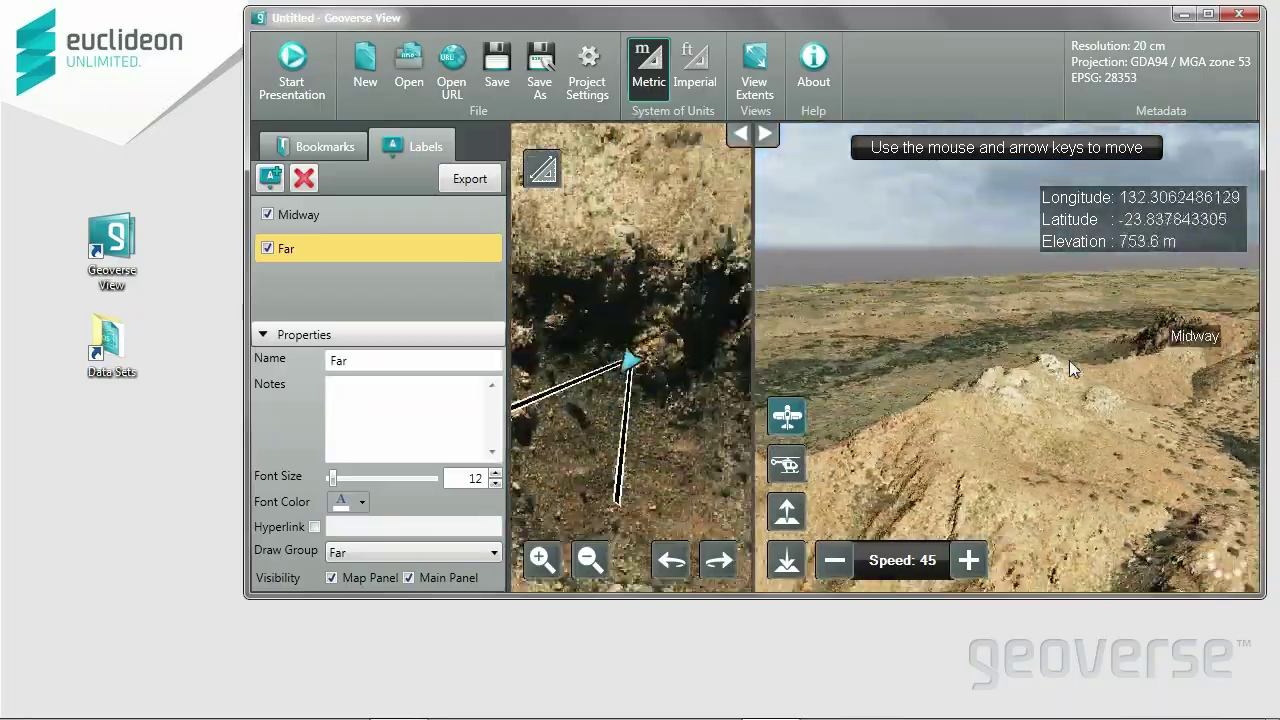
{"action": "key", "text": "Right"}
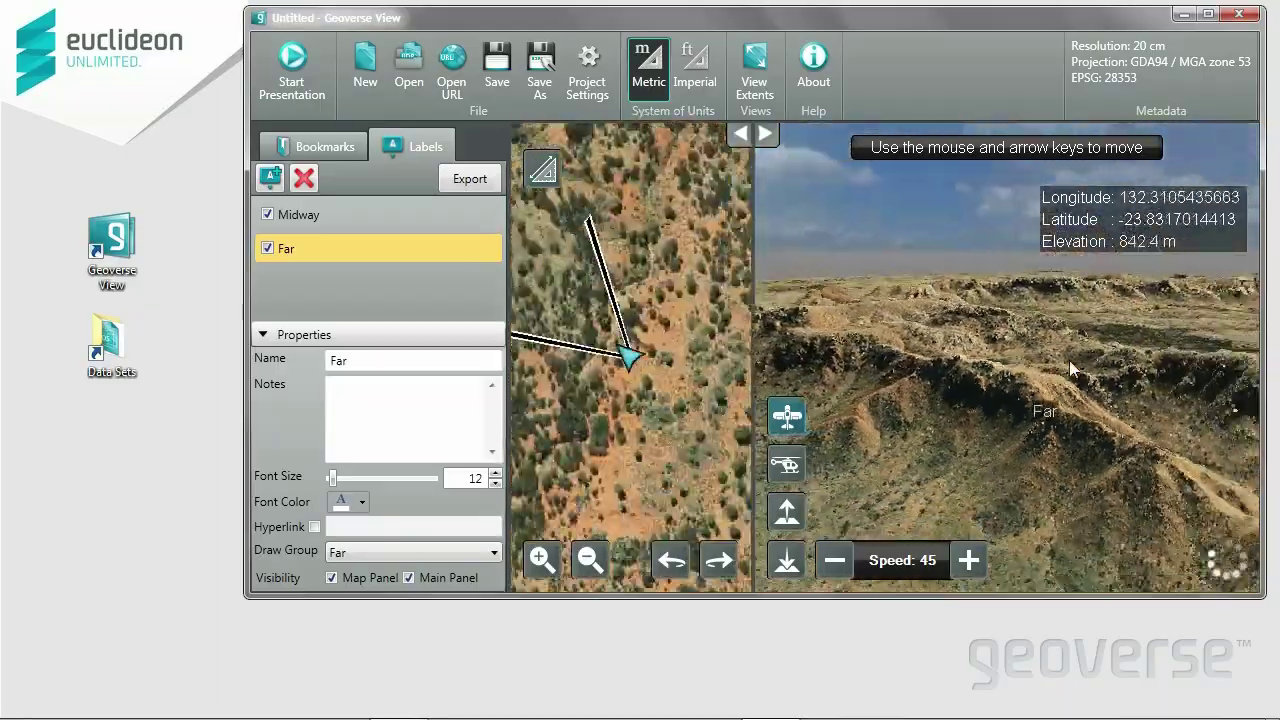
{"action": "key", "text": "Right"}
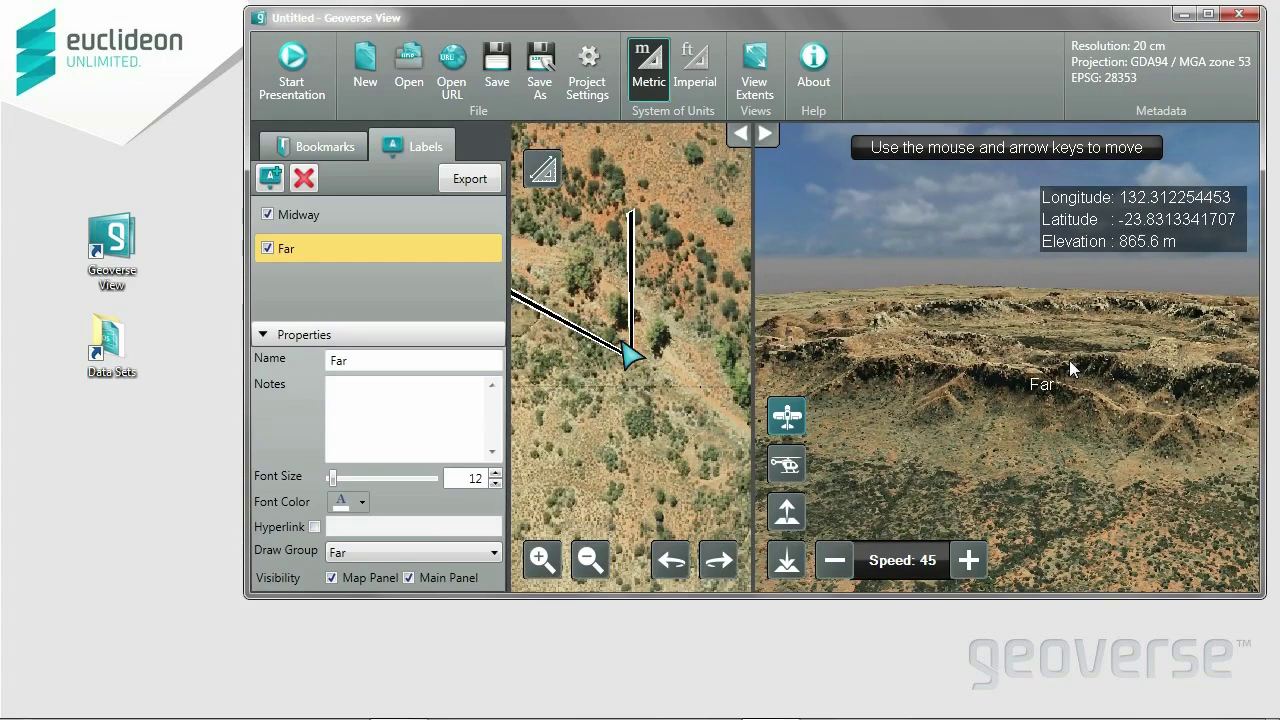
Step: Reset to View Extents and set Midway's Draw Group back to all distances
{"action": "left_click", "coordinate": [754, 75]}
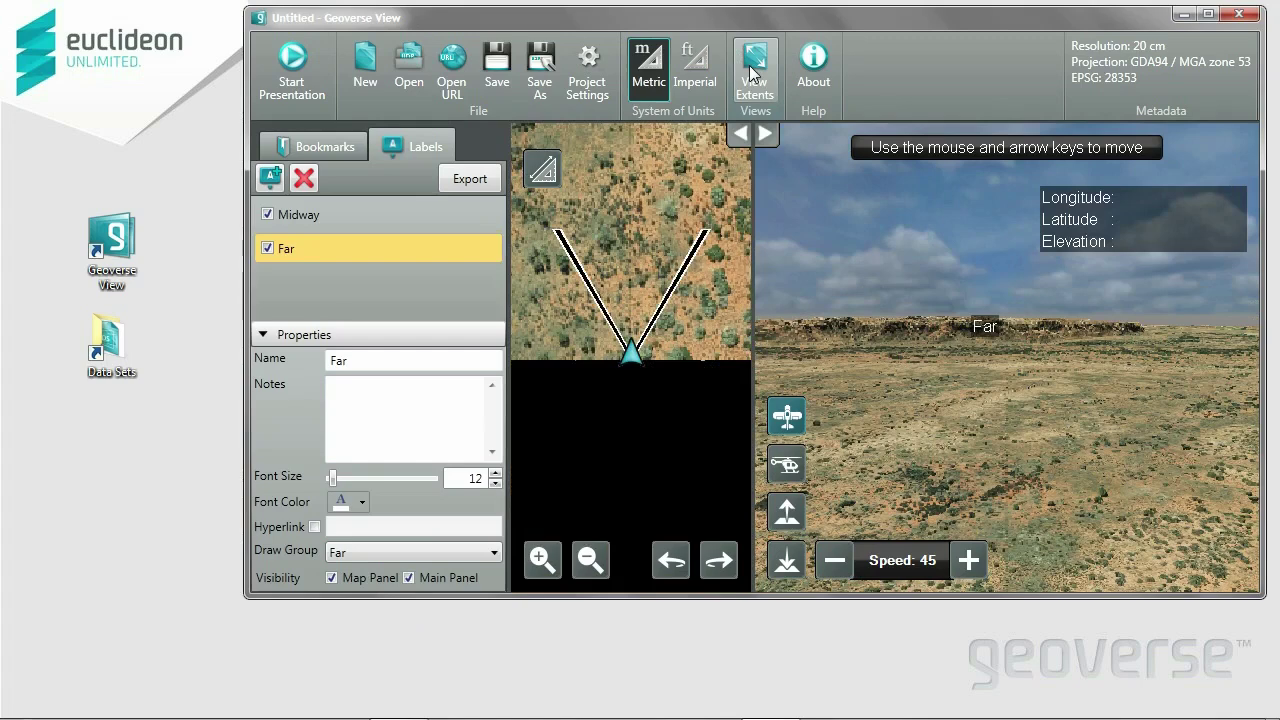
{"action": "left_click", "coordinate": [310, 218]}
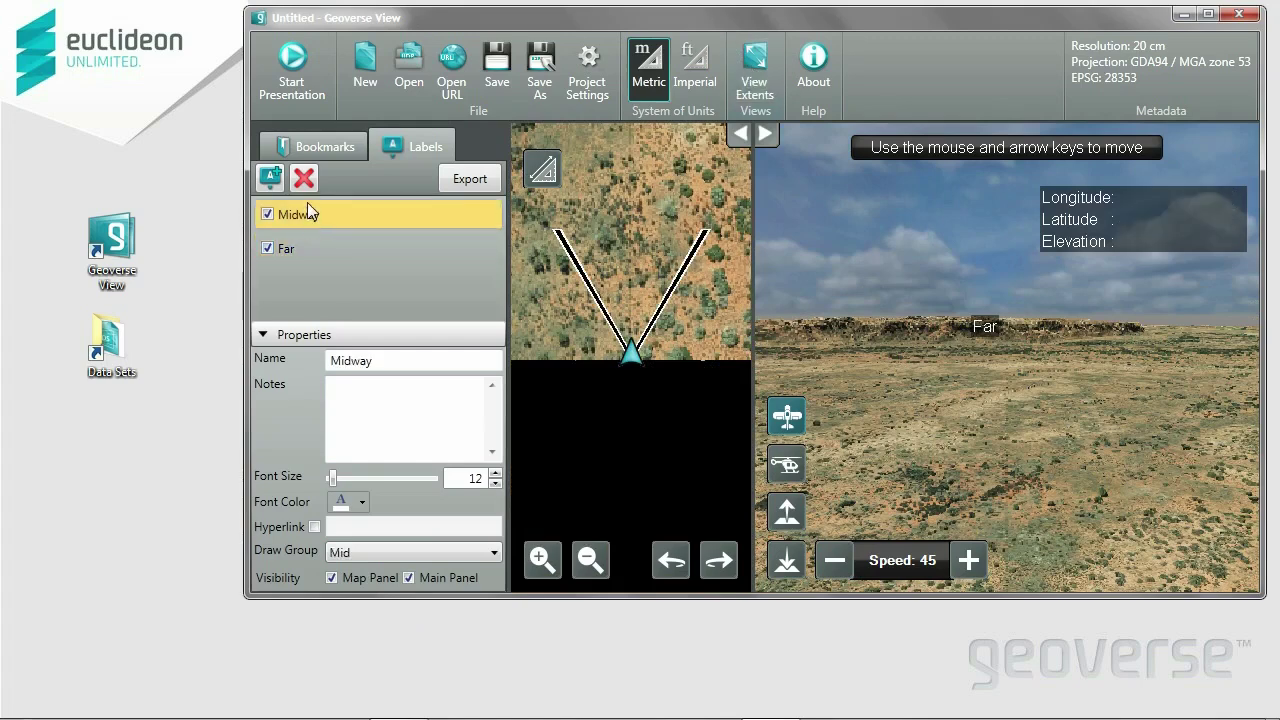
{"action": "left_click", "coordinate": [378, 554]}
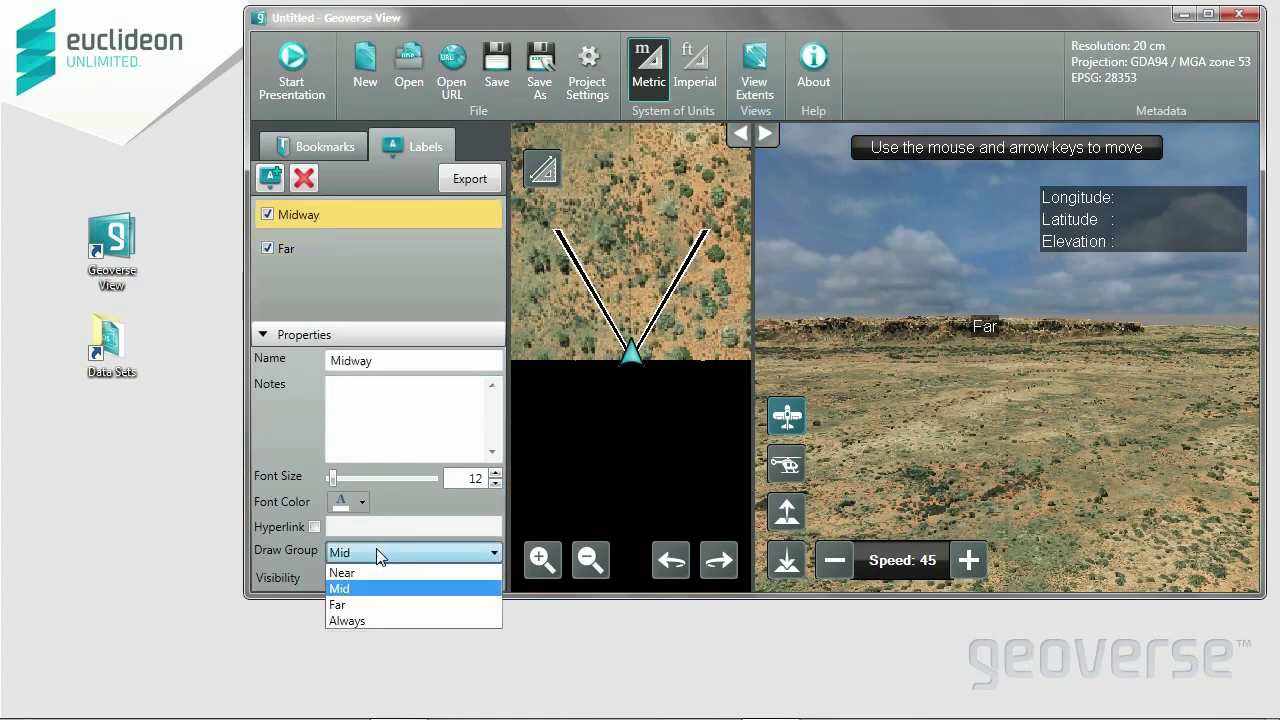
{"action": "left_click", "coordinate": [358, 619]}
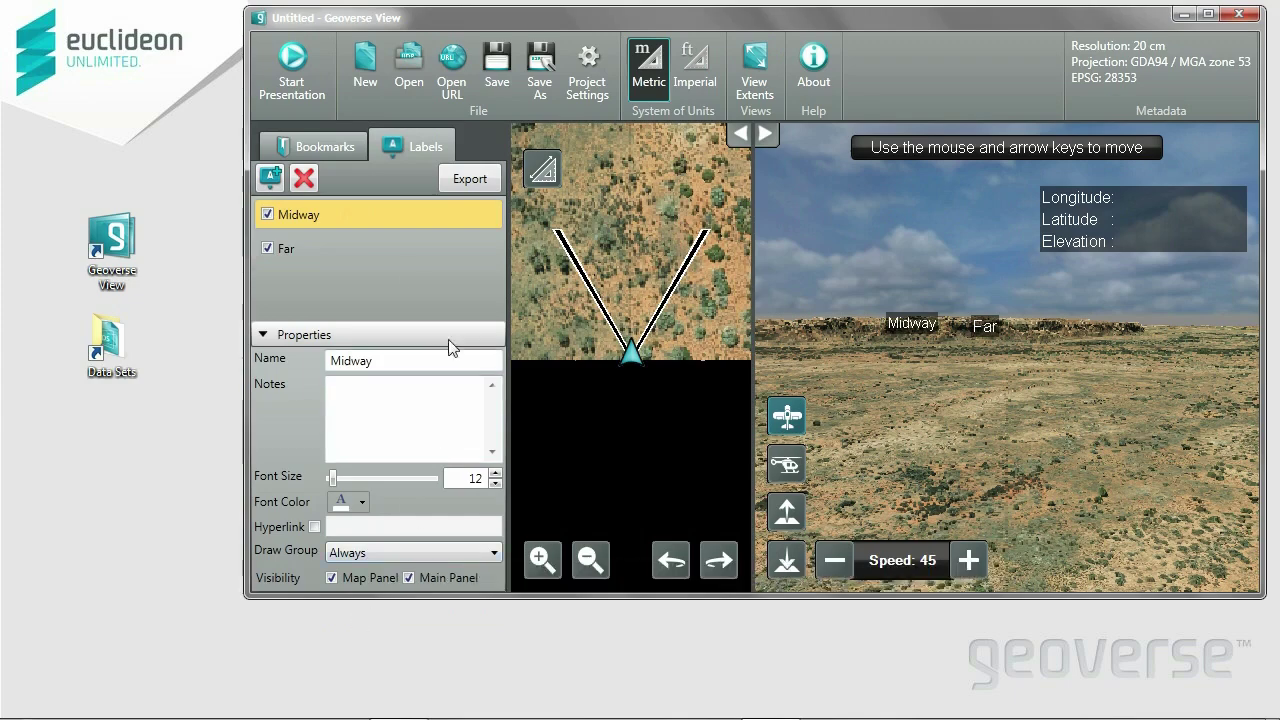
Step: Delete the Midway and Far labels, confirming each with OK
{"action": "left_click", "coordinate": [304, 178]}
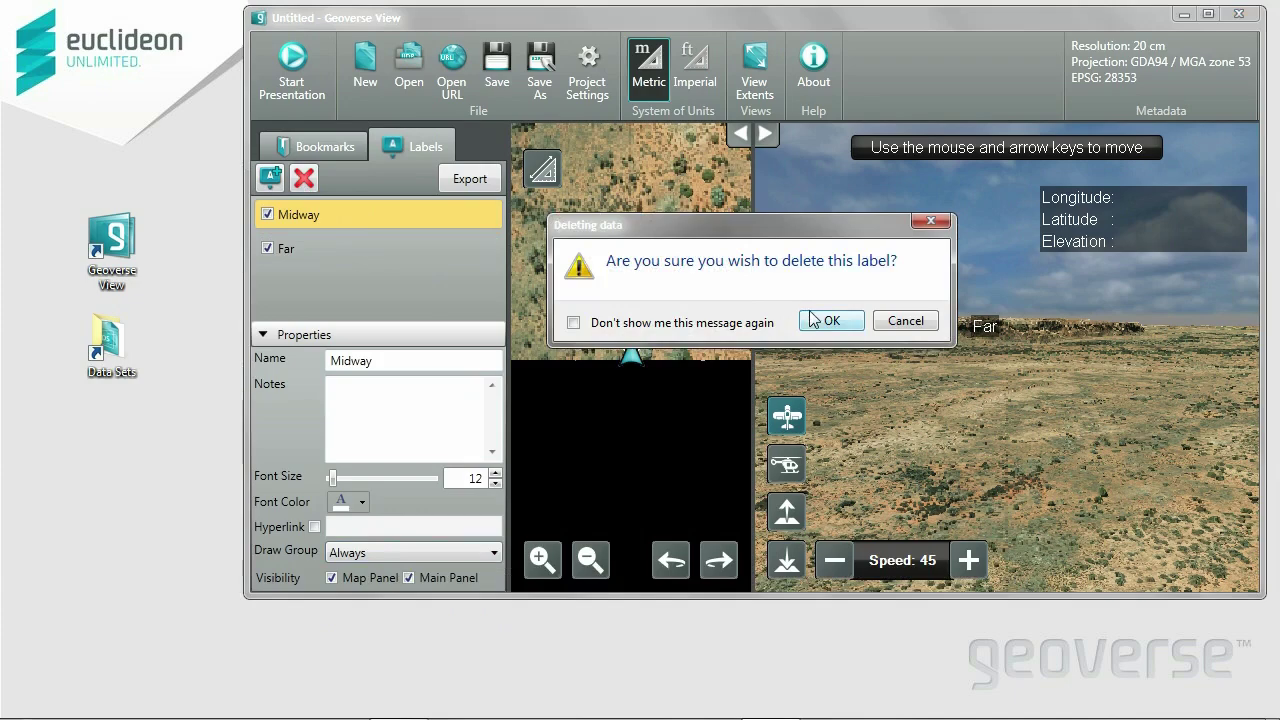
{"action": "left_click", "coordinate": [831, 320]}
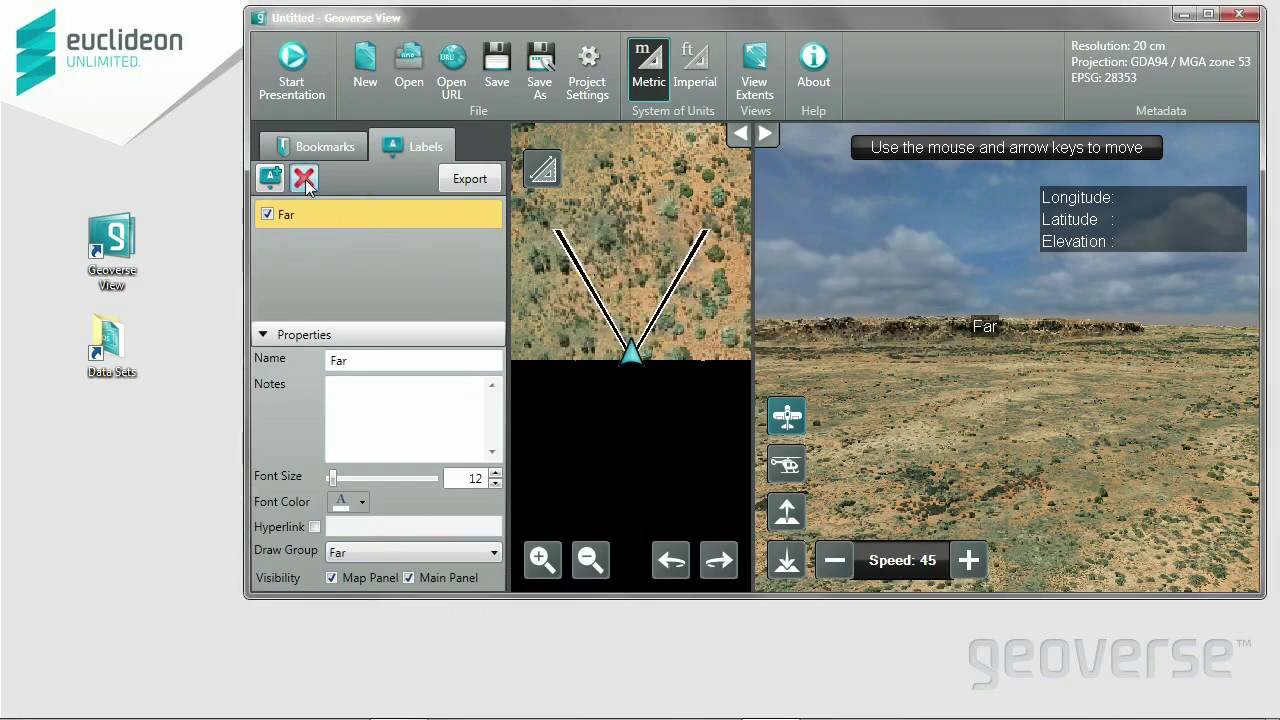
{"action": "left_click", "coordinate": [304, 178]}
{"action": "left_click", "coordinate": [829, 320]}
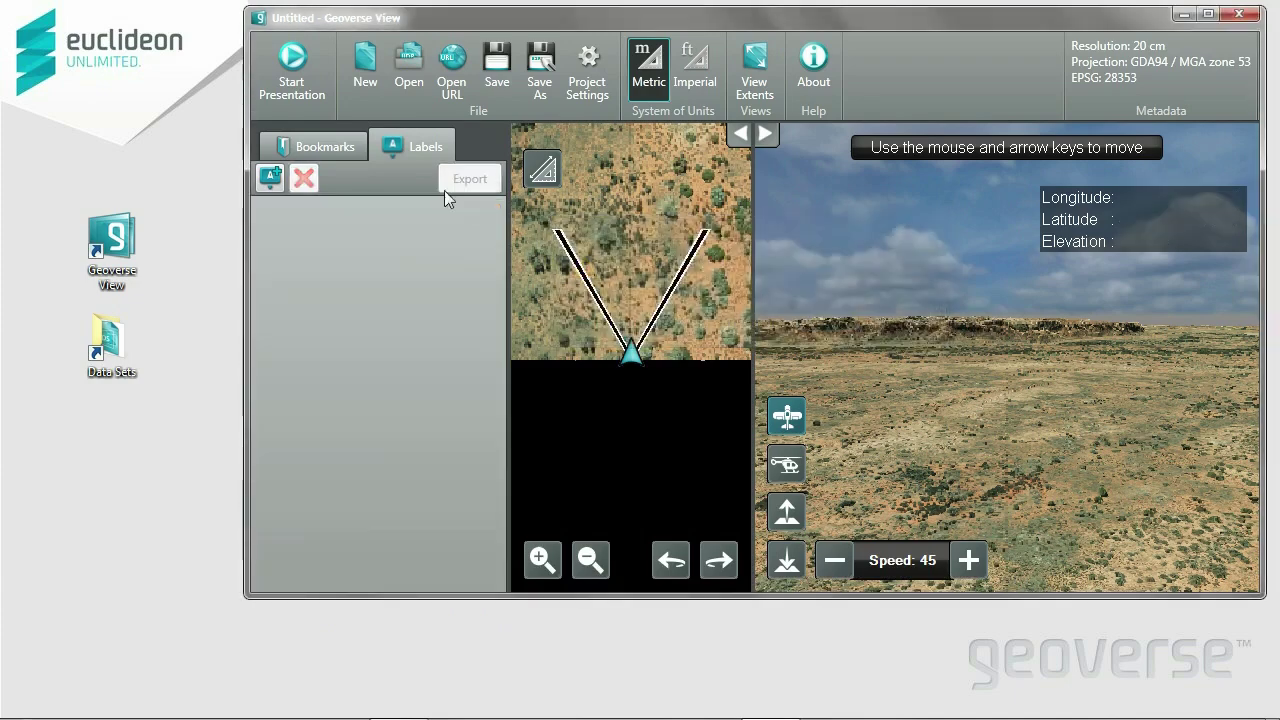
Step: Record a forward fly-through over the terrain on the GossesBluff bookmark and play it back
{"action": "left_click", "coordinate": [325, 146]}
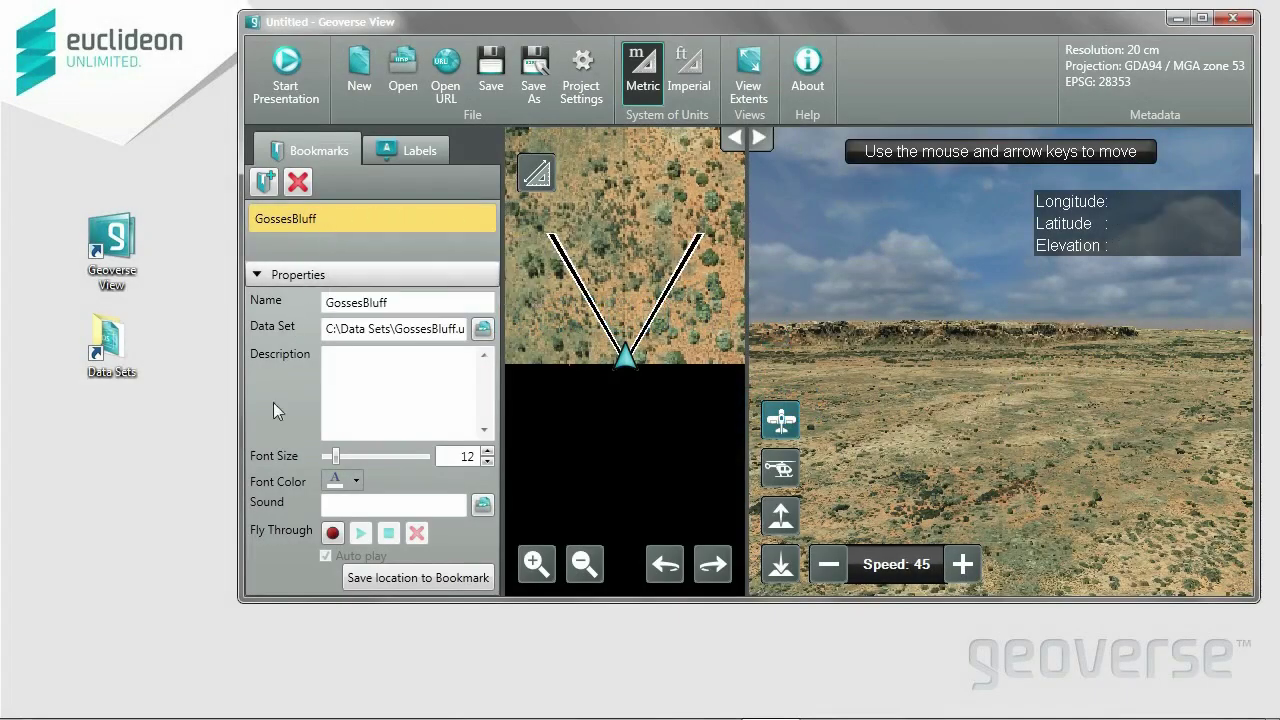
{"action": "mouse_move", "coordinate": [290, 538]}
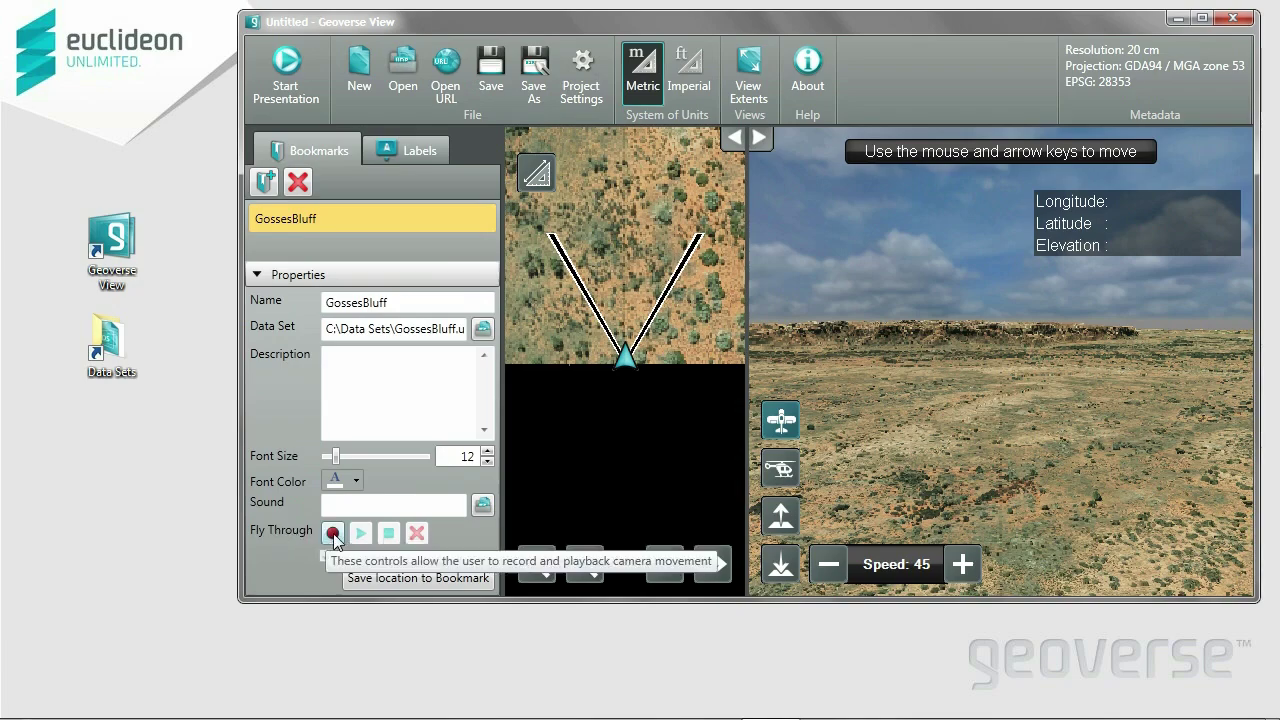
{"action": "left_click", "coordinate": [332, 532]}
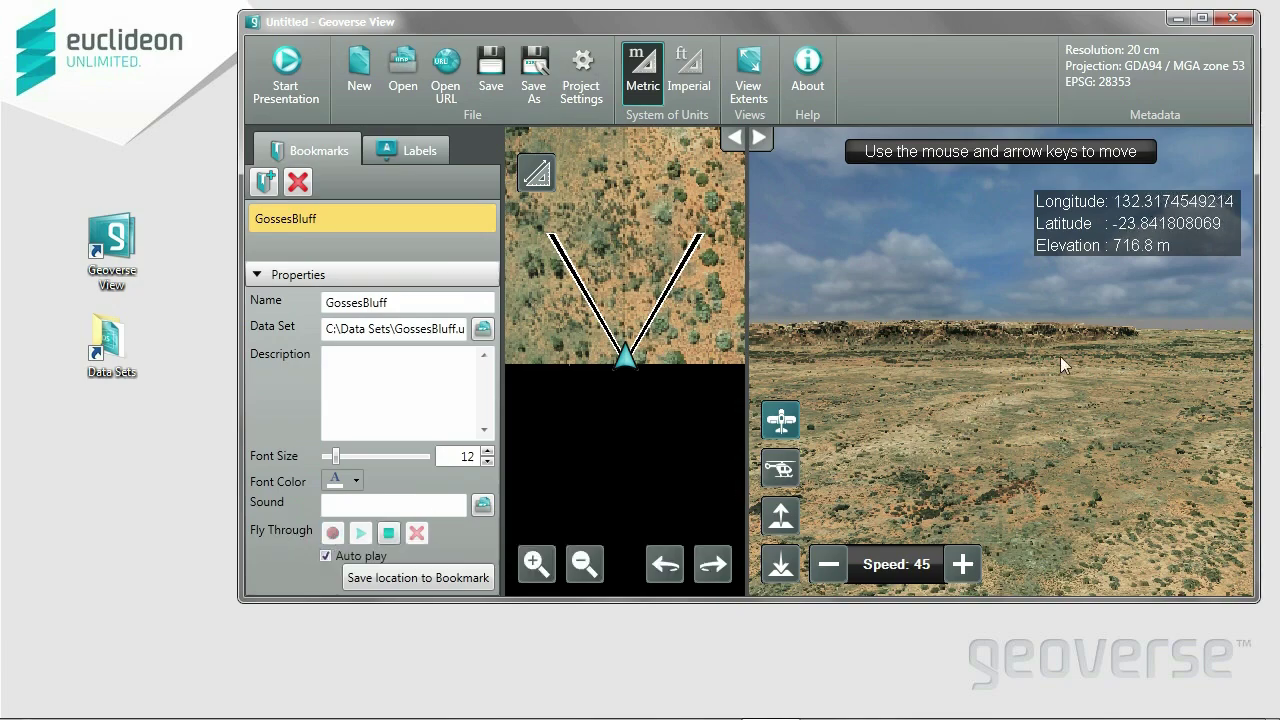
{"action": "key", "text": "Up"}
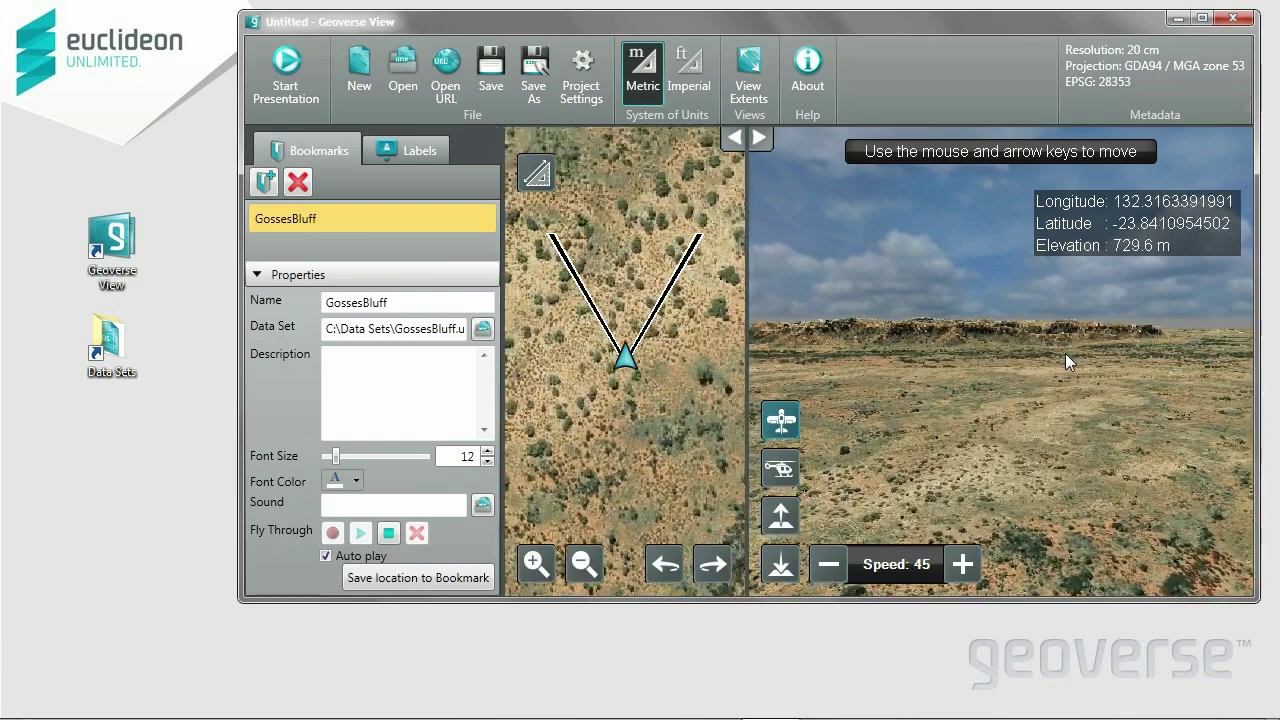
{"action": "left_click", "coordinate": [388, 533]}
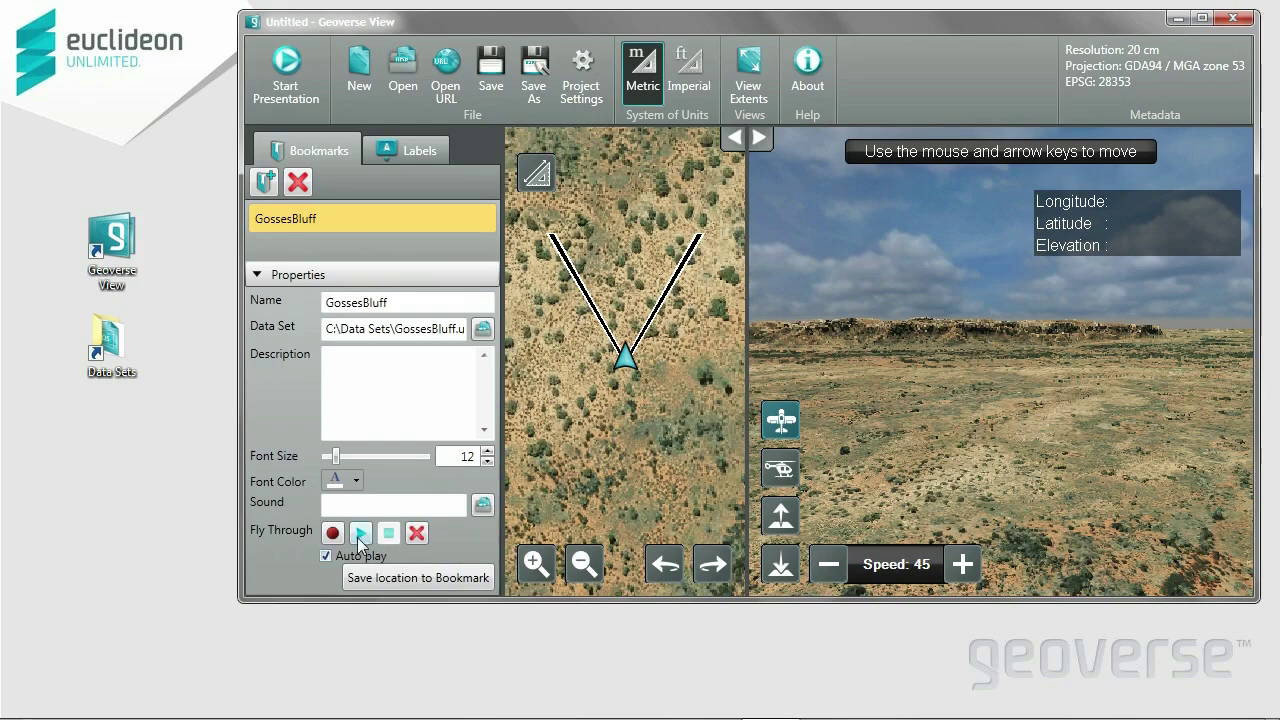
{"action": "left_click", "coordinate": [360, 534]}
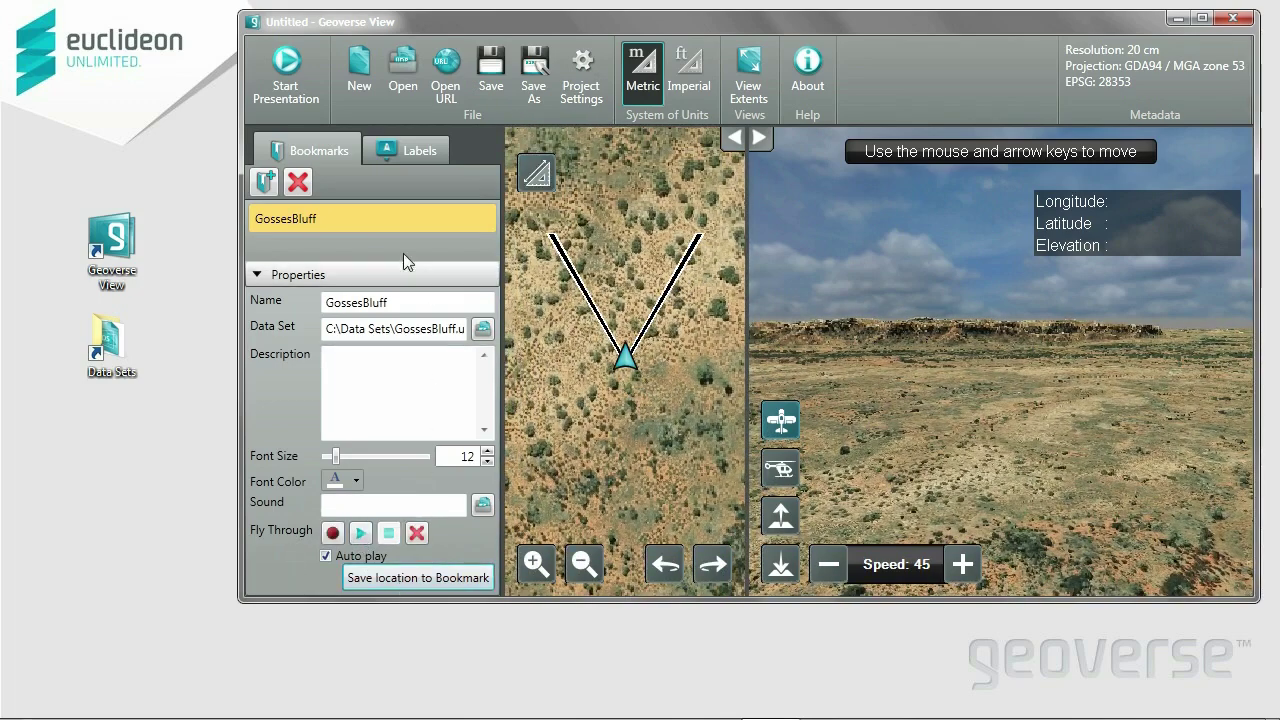
{"action": "left_click", "coordinate": [290, 276]}
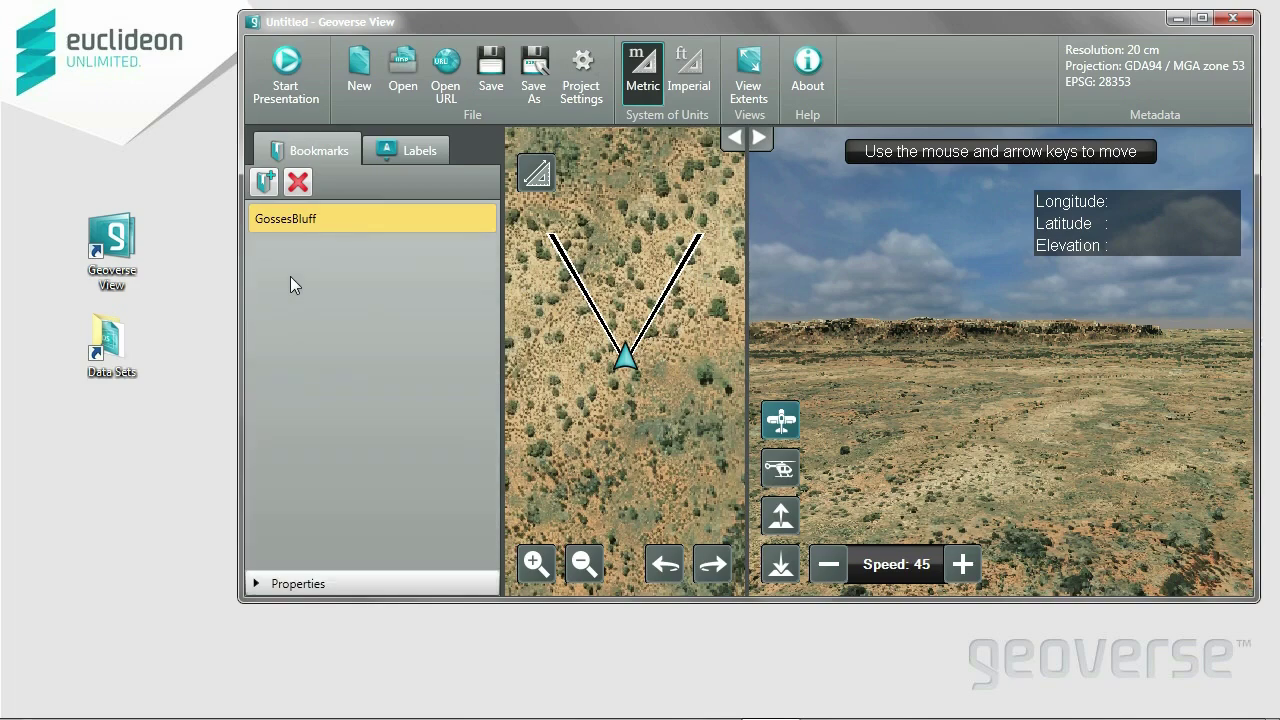
{"action": "left_click", "coordinate": [287, 72]}
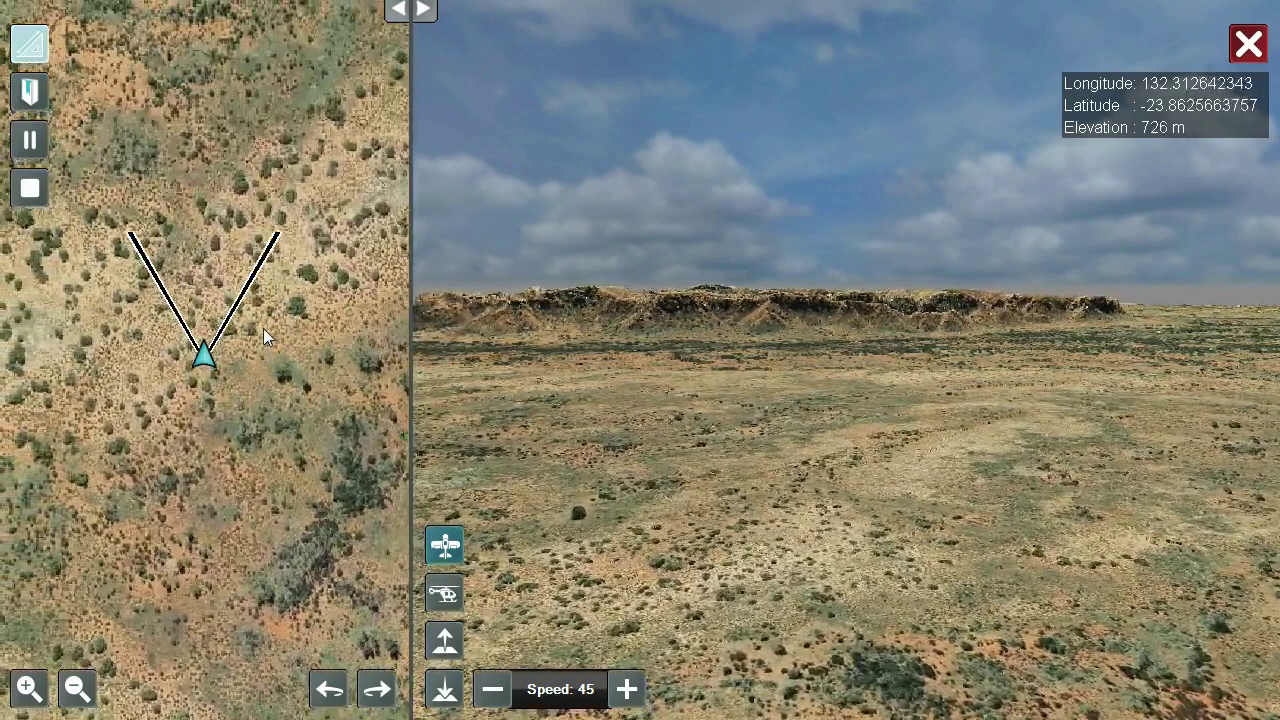
{"action": "left_click", "coordinate": [1238, 50]}
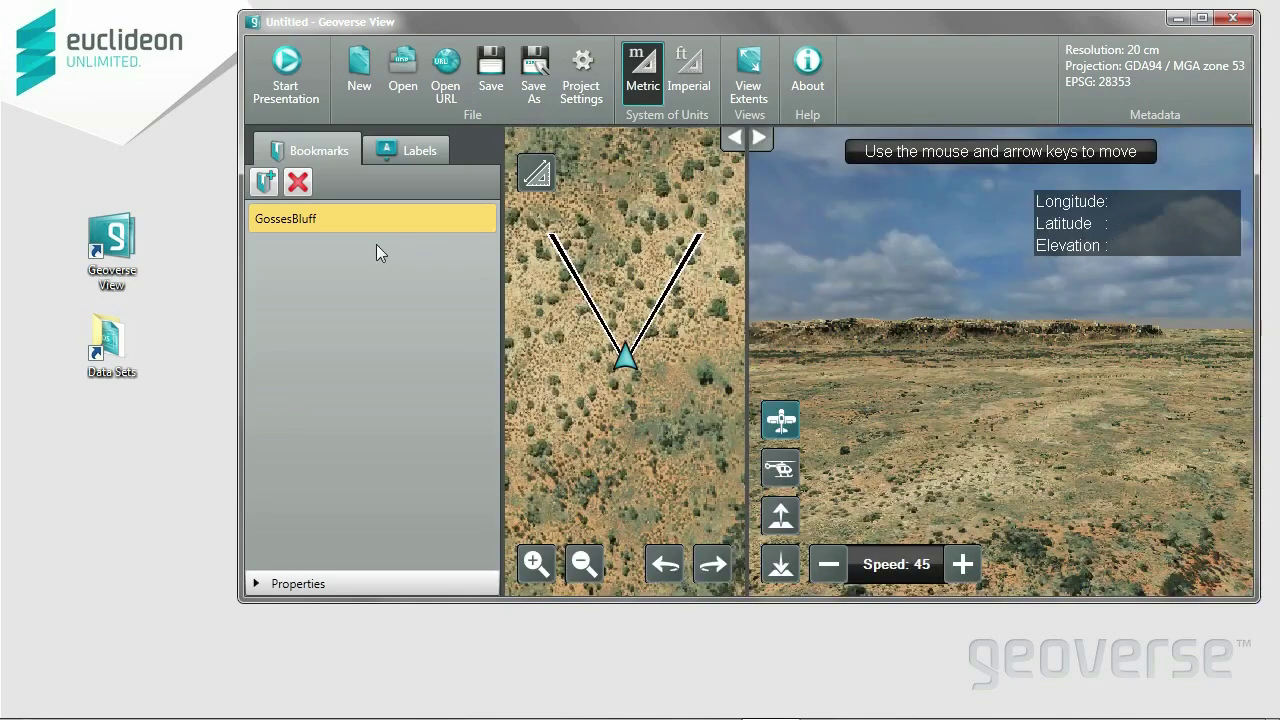
Step: Delete the GossesBluff bookmark's recorded fly-through and confirm the deletion
{"action": "left_click", "coordinate": [262, 577]}
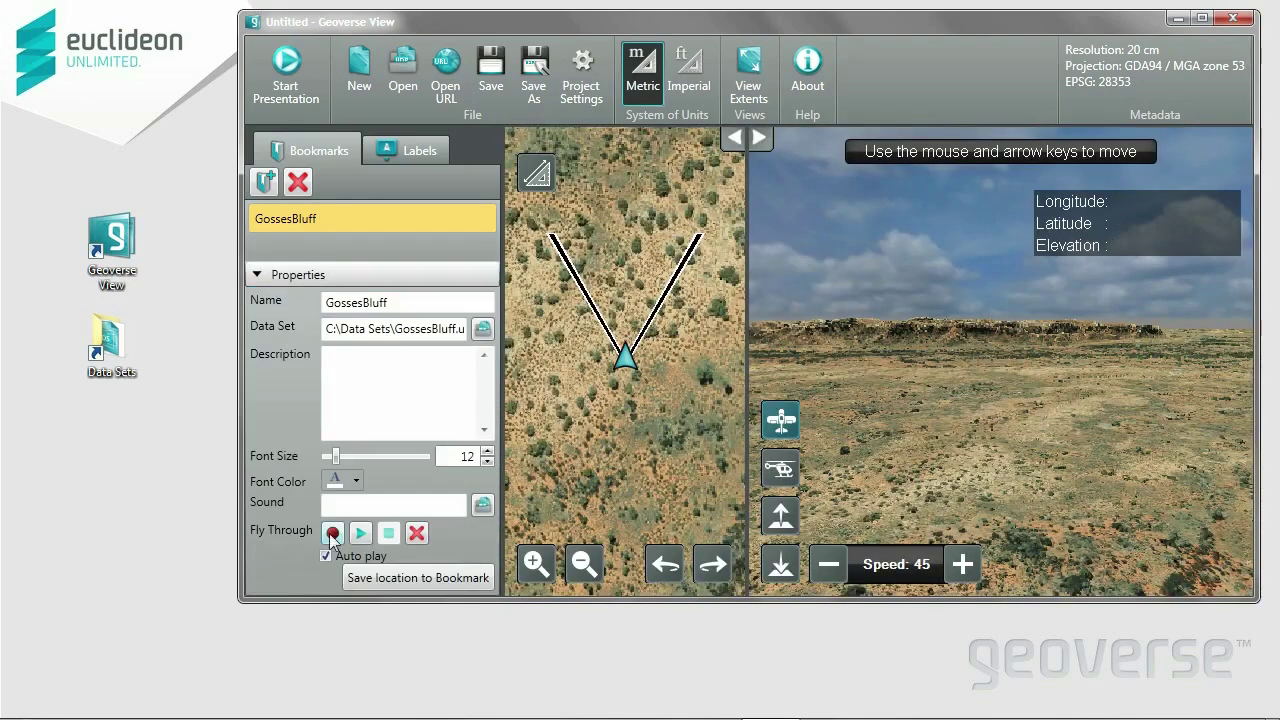
{"action": "left_click", "coordinate": [416, 533]}
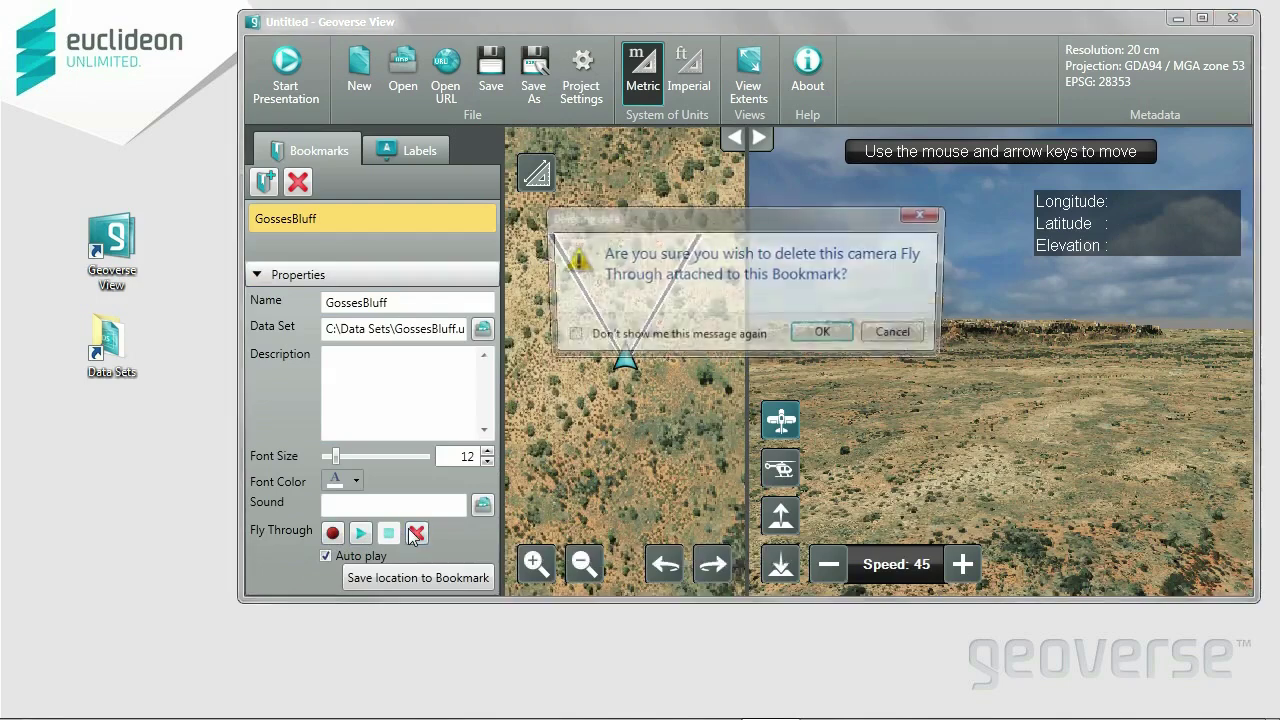
{"action": "left_click", "coordinate": [833, 338]}
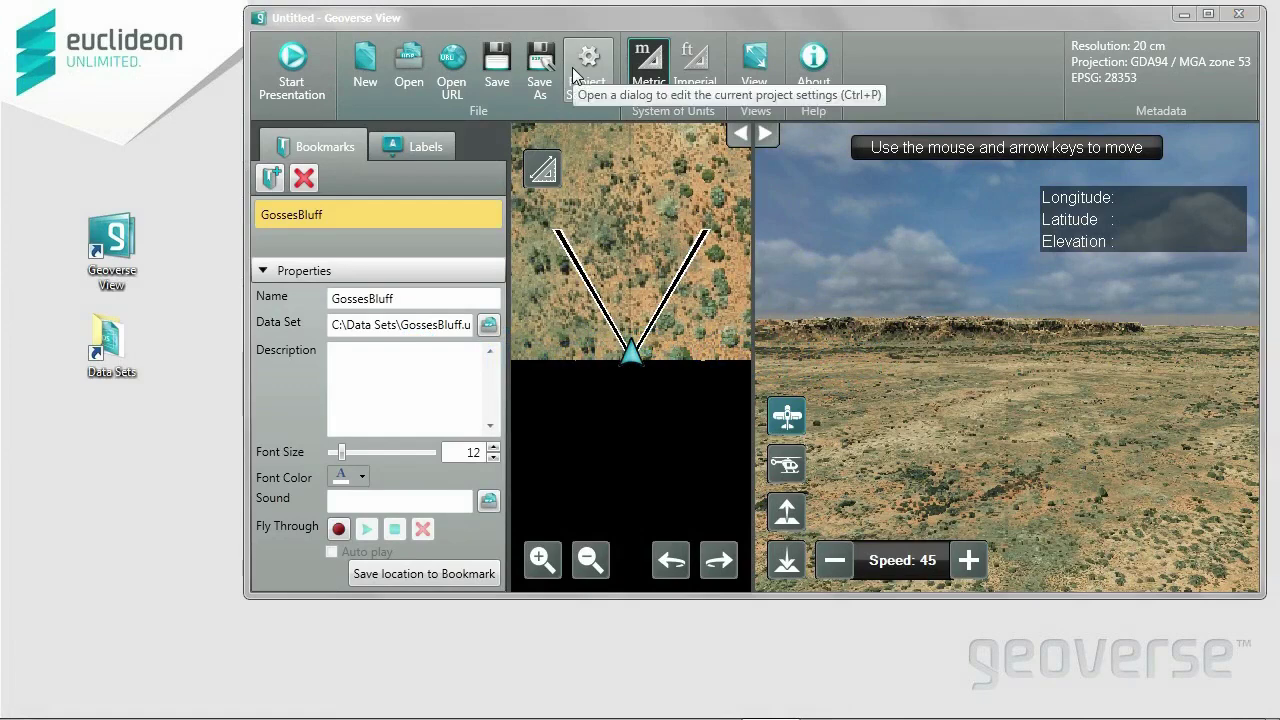
Step: In Project Settings, try a solid black background, then revert to Display Sky Image
{"action": "left_click", "coordinate": [575, 77]}
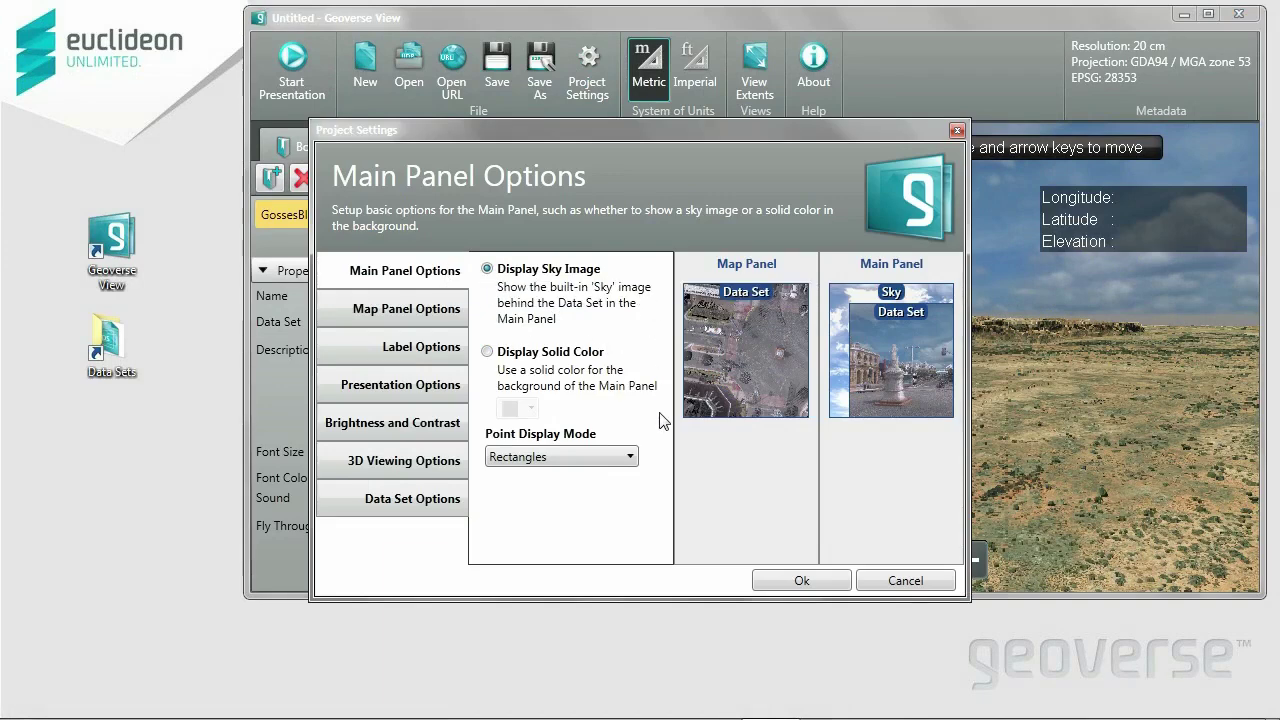
{"action": "left_click", "coordinate": [551, 354]}
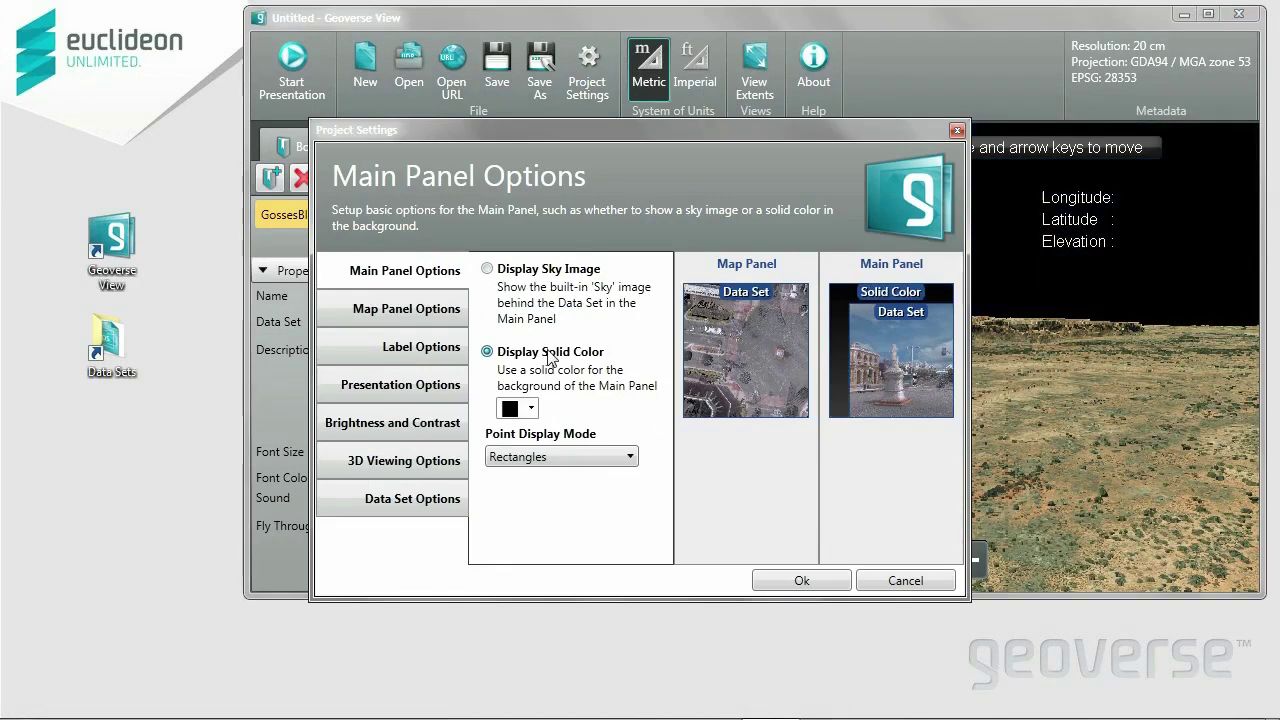
{"action": "left_click", "coordinate": [530, 409]}
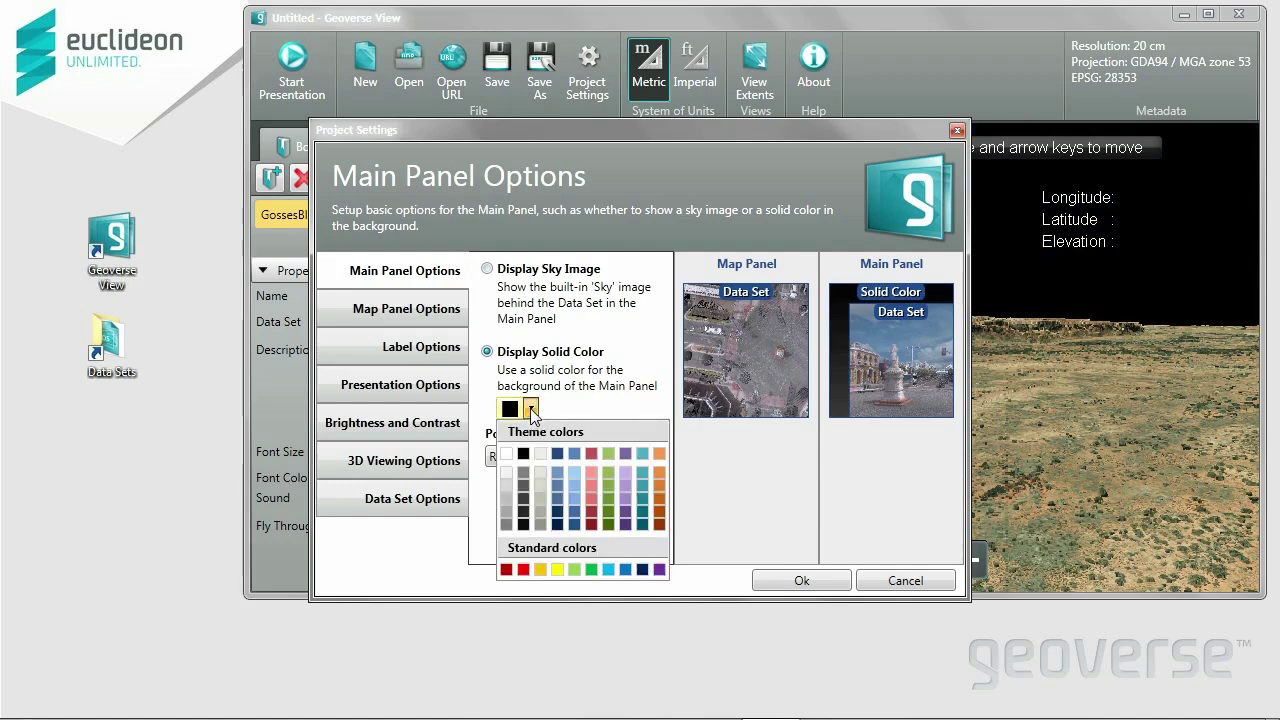
{"action": "left_click", "coordinate": [530, 409]}
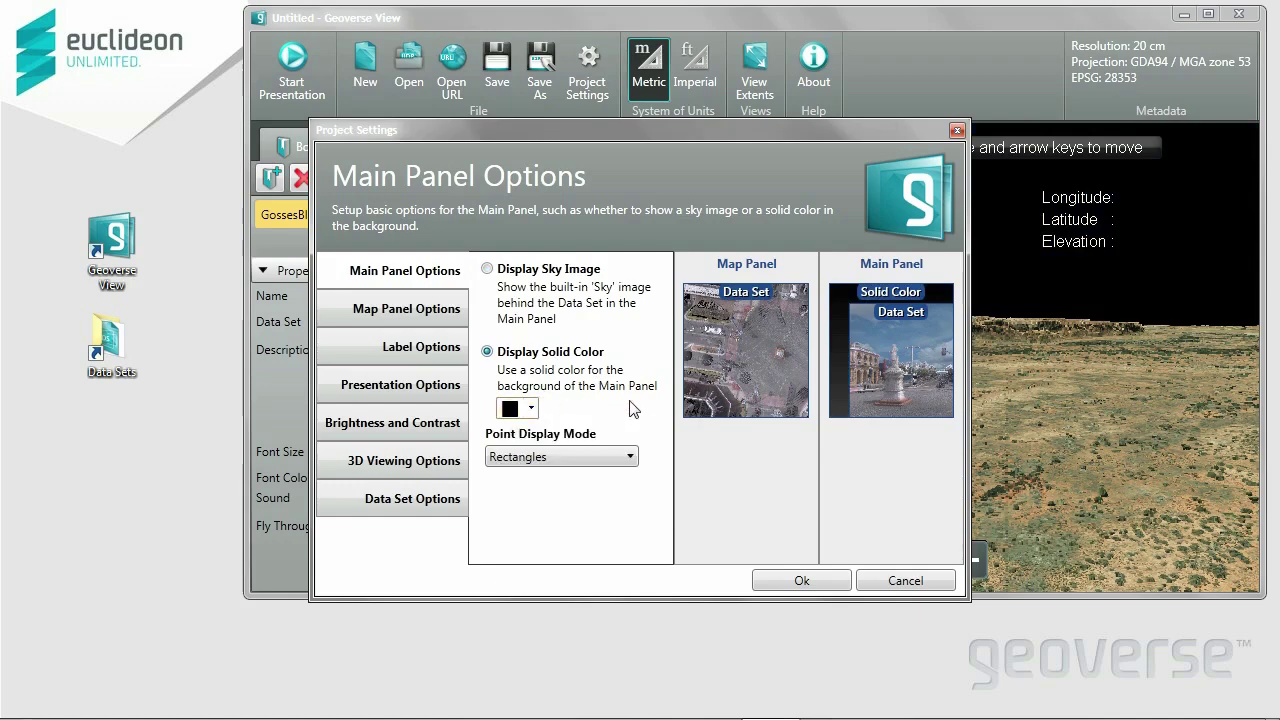
{"action": "left_click", "coordinate": [487, 269]}
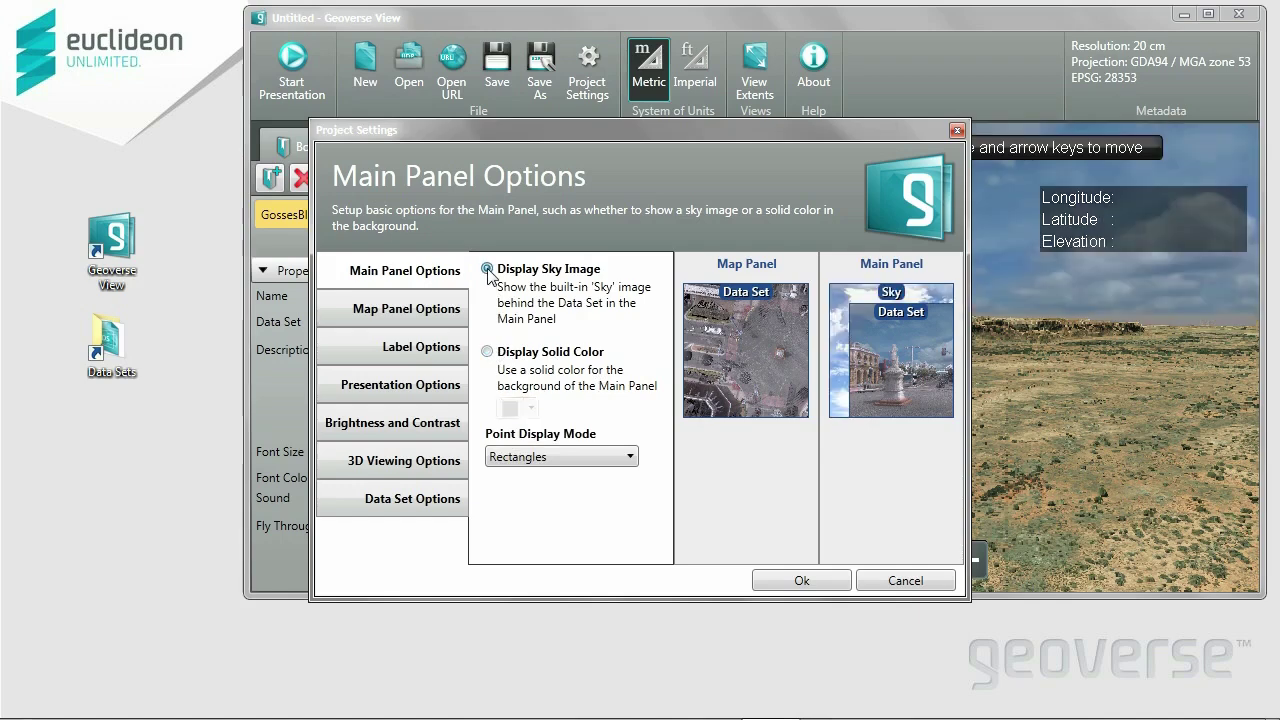
Step: Try Rounded Rectangles point display mode, then set it back to Rectangles
{"action": "left_click", "coordinate": [626, 457]}
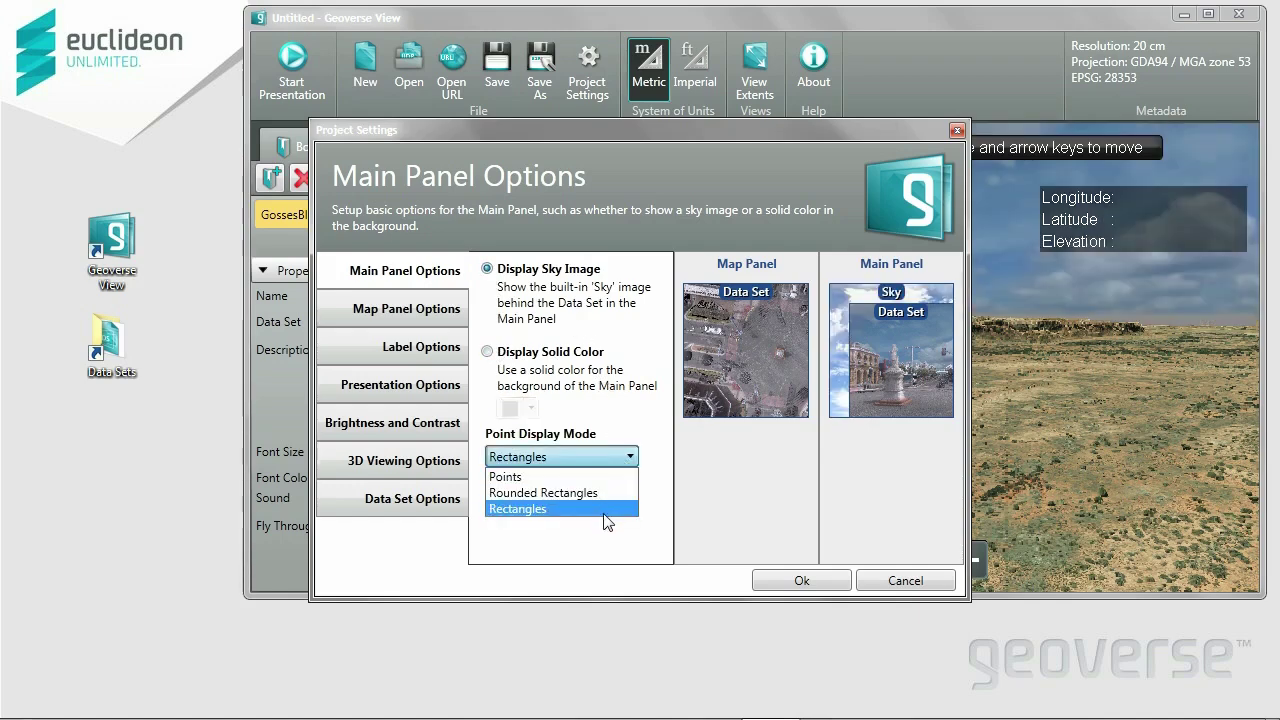
{"action": "left_click", "coordinate": [604, 493]}
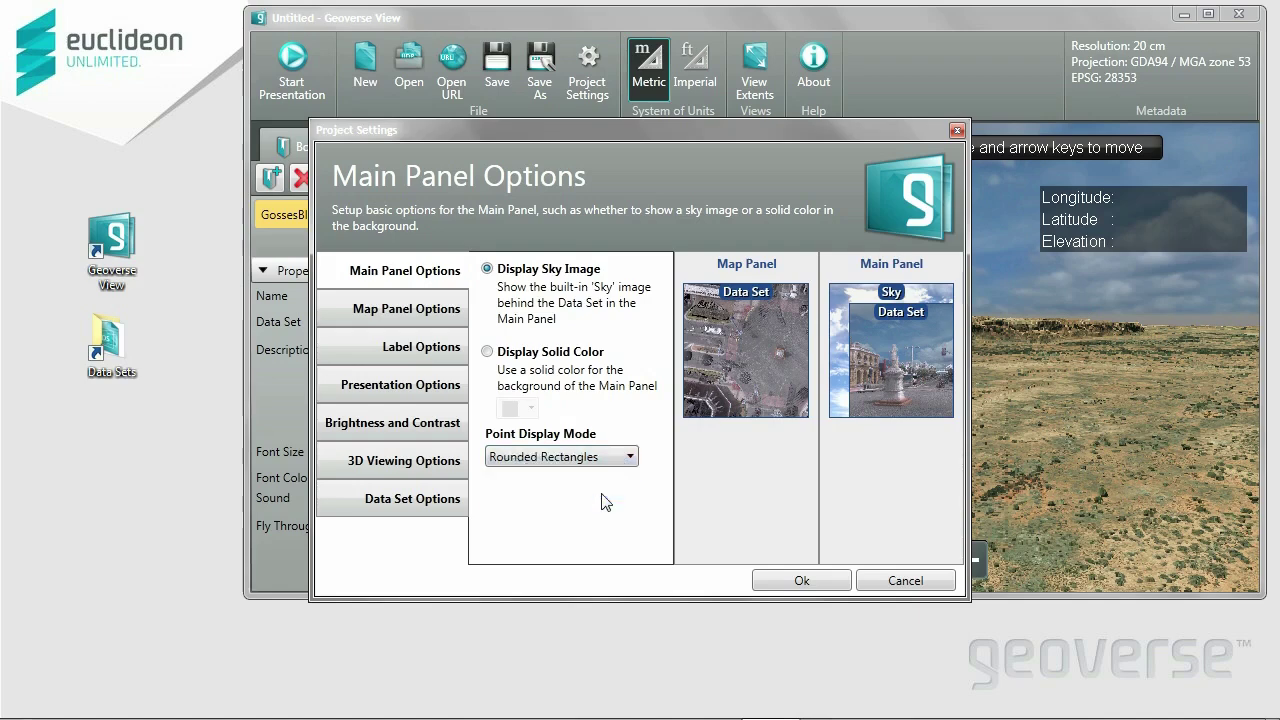
{"action": "left_click", "coordinate": [600, 458]}
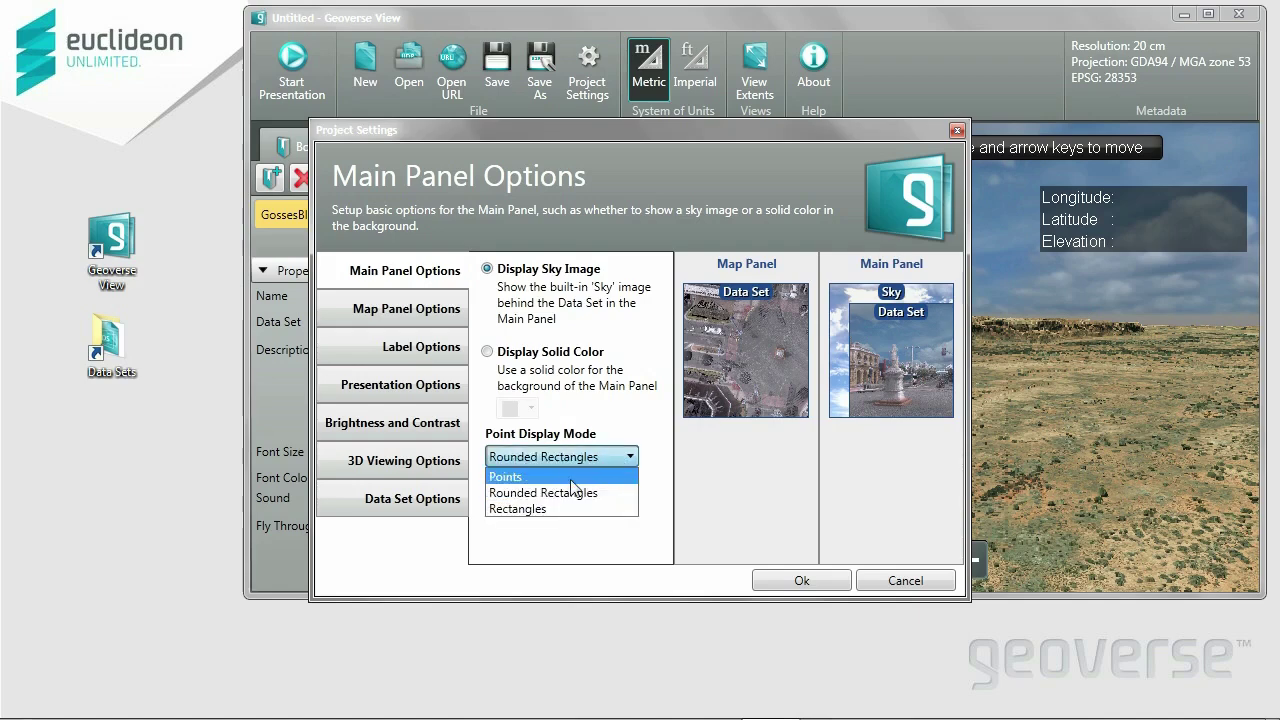
{"action": "left_click", "coordinate": [571, 506]}
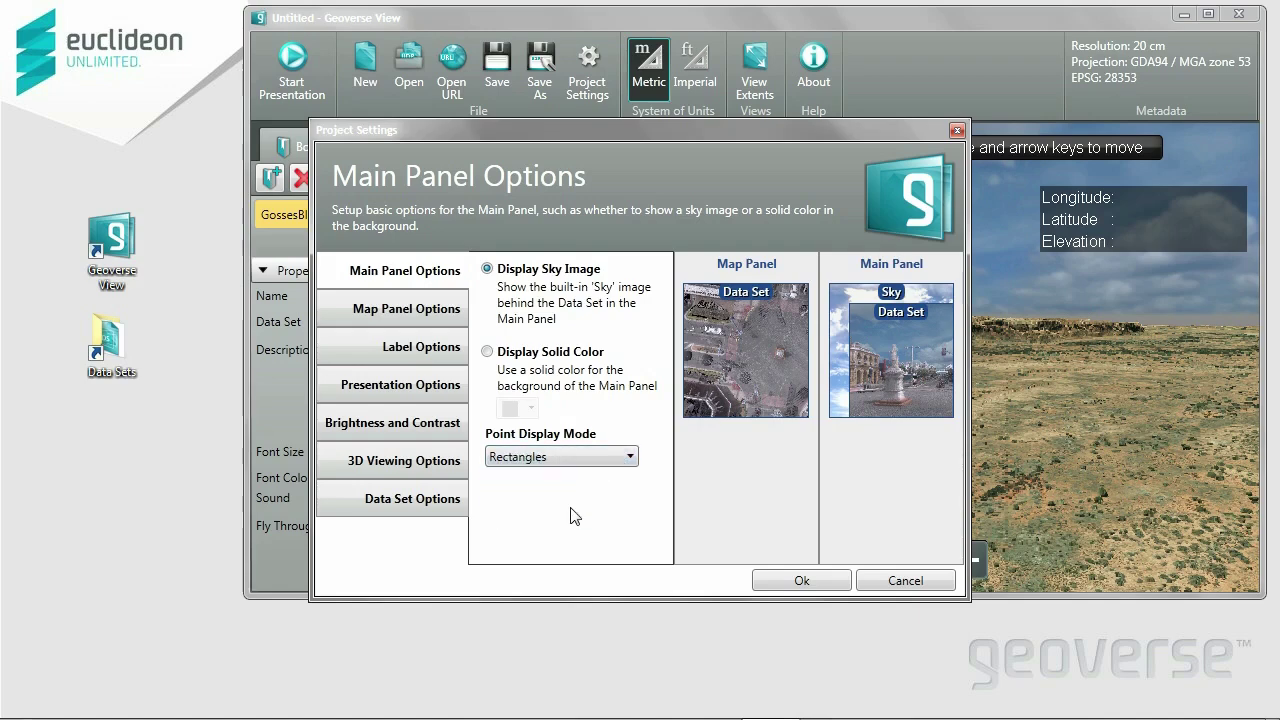
Step: Enable Display Map in Map Panel Options with Open Street Map as the source
{"action": "left_click", "coordinate": [437, 318]}
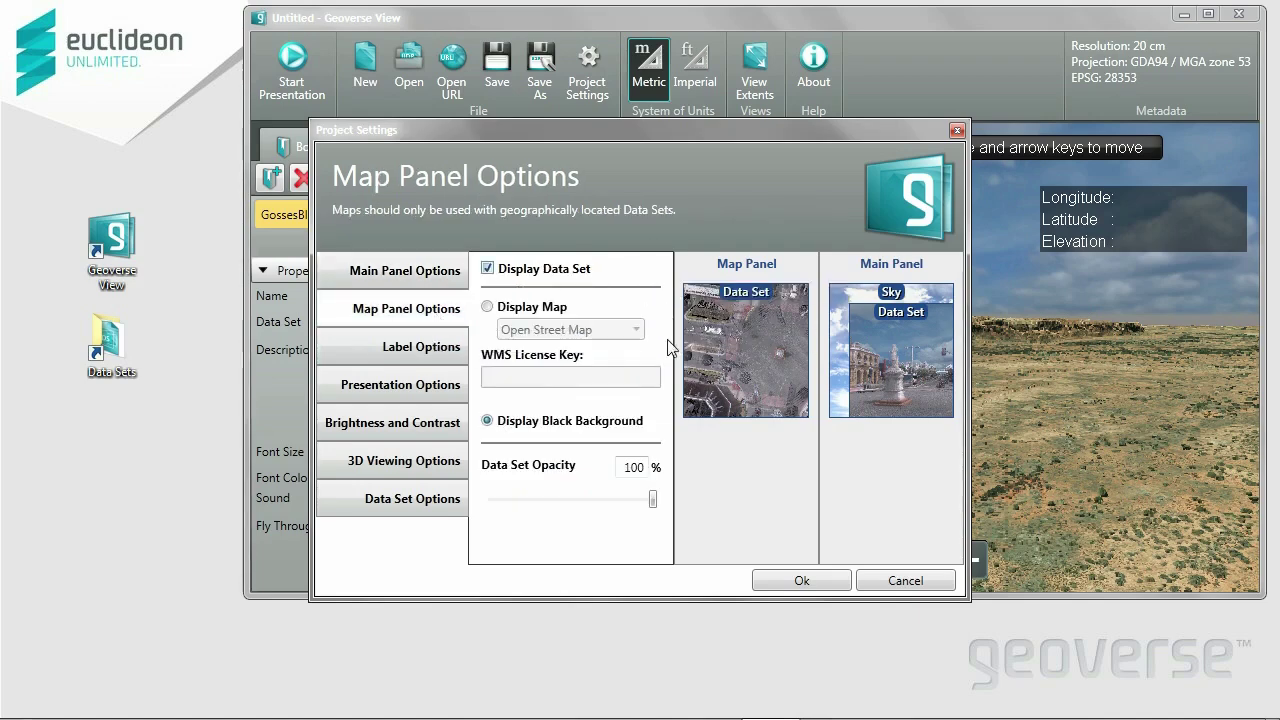
{"action": "left_click", "coordinate": [534, 310]}
{"action": "left_click", "coordinate": [558, 328]}
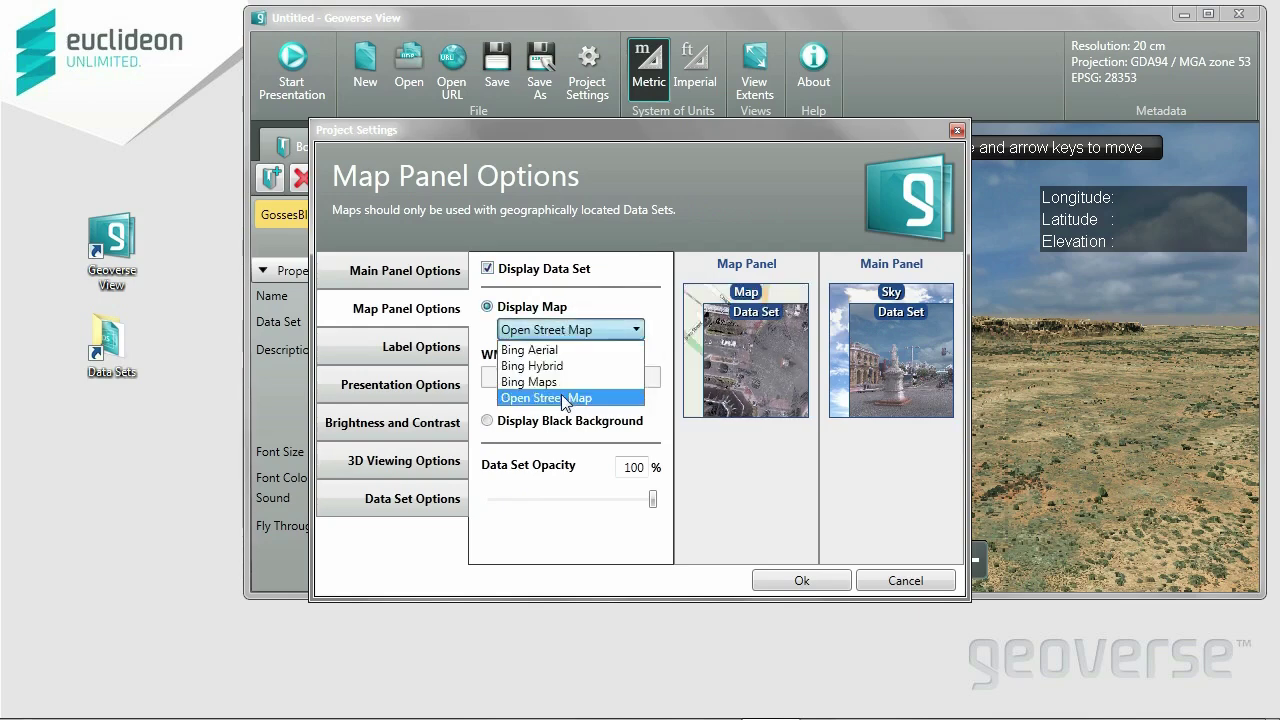
{"action": "left_click", "coordinate": [655, 349]}
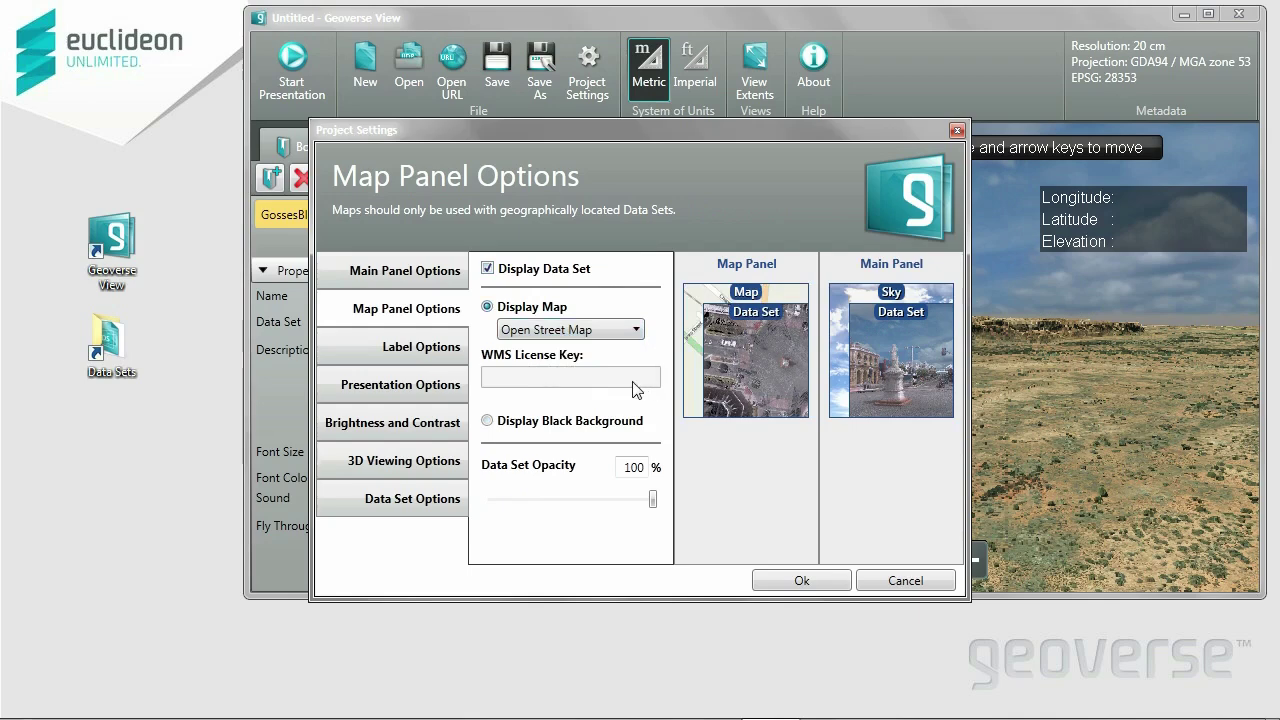
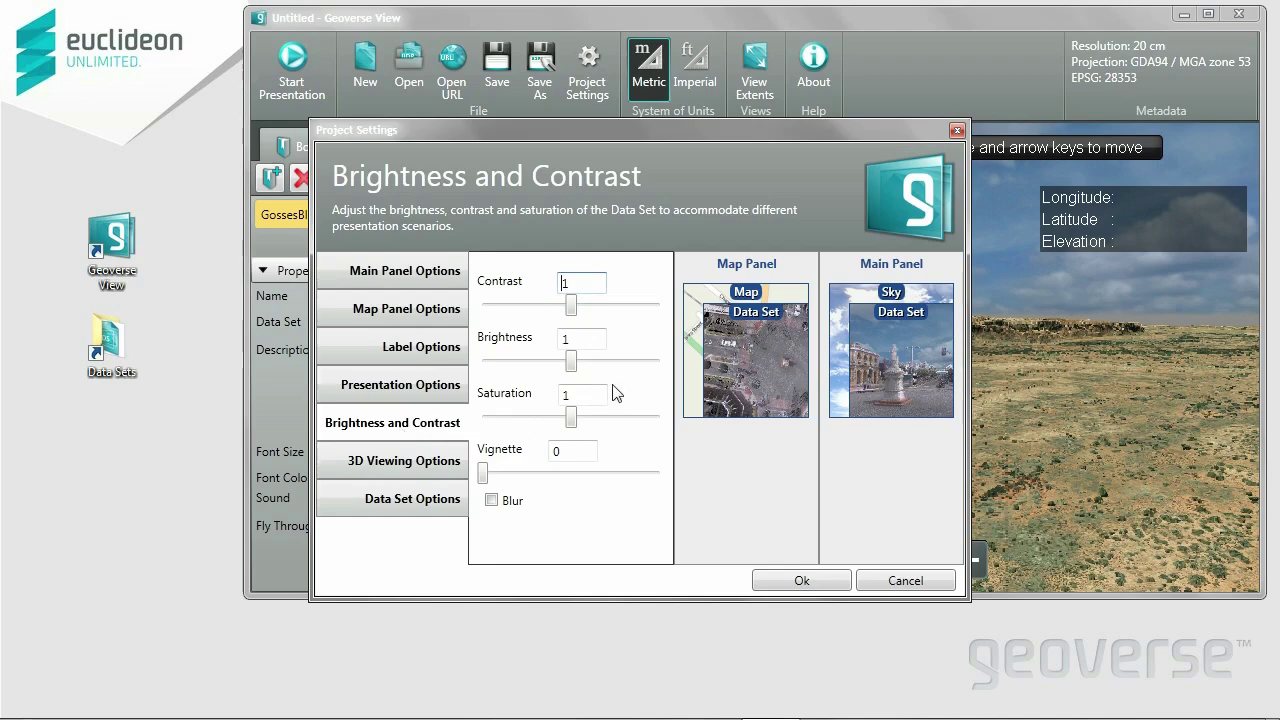
Step: Preview the contrast, brightness and vignette sliders, leaving saturation at 0.96612 and vignette at 0
{"action": "mouse_move", "coordinate": [571, 305]}
{"action": "left_mouse_down"}
{"action": "mouse_move", "coordinate": [663, 311]}
{"action": "mouse_move", "coordinate": [570, 309]}
{"action": "left_mouse_up"}
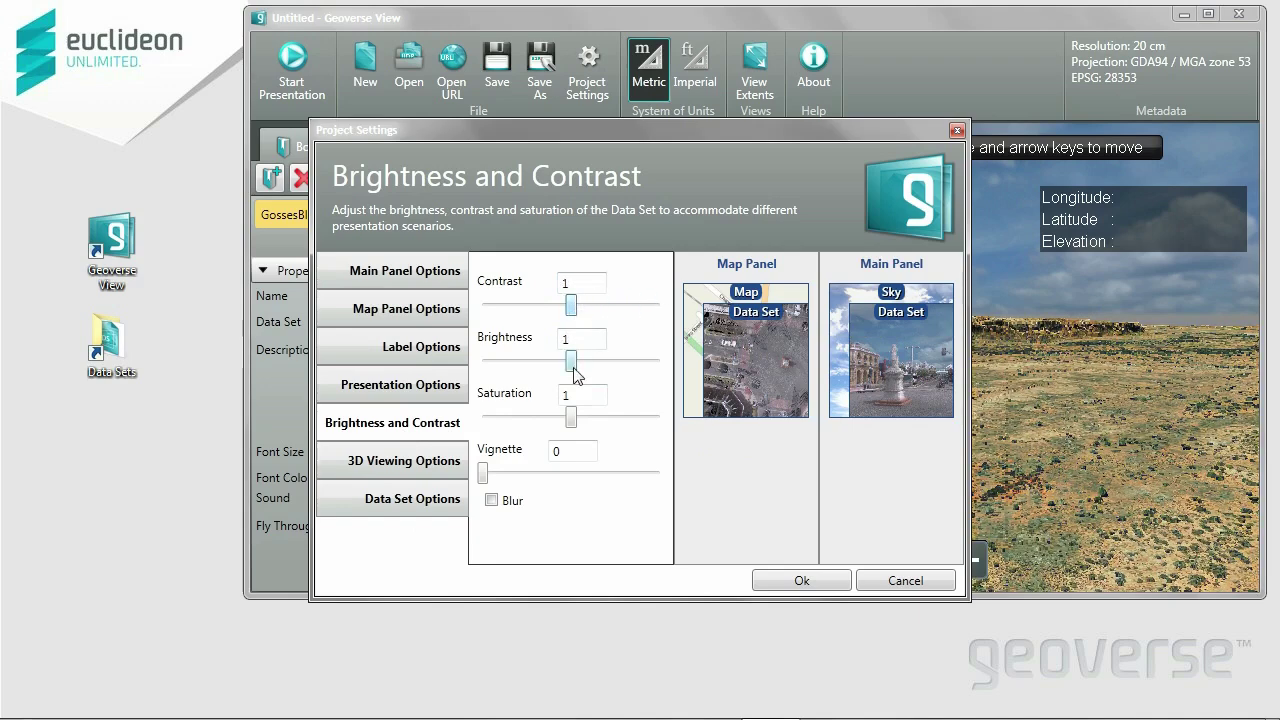
{"action": "mouse_move", "coordinate": [570, 360]}
{"action": "left_mouse_down"}
{"action": "mouse_move", "coordinate": [648, 372]}
{"action": "mouse_move", "coordinate": [572, 365]}
{"action": "left_mouse_up"}
{"action": "mouse_move", "coordinate": [572, 418]}
{"action": "left_mouse_down"}
{"action": "mouse_move", "coordinate": [672, 422]}
{"action": "mouse_move", "coordinate": [500, 420]}
{"action": "mouse_move", "coordinate": [567, 417]}
{"action": "left_mouse_up"}
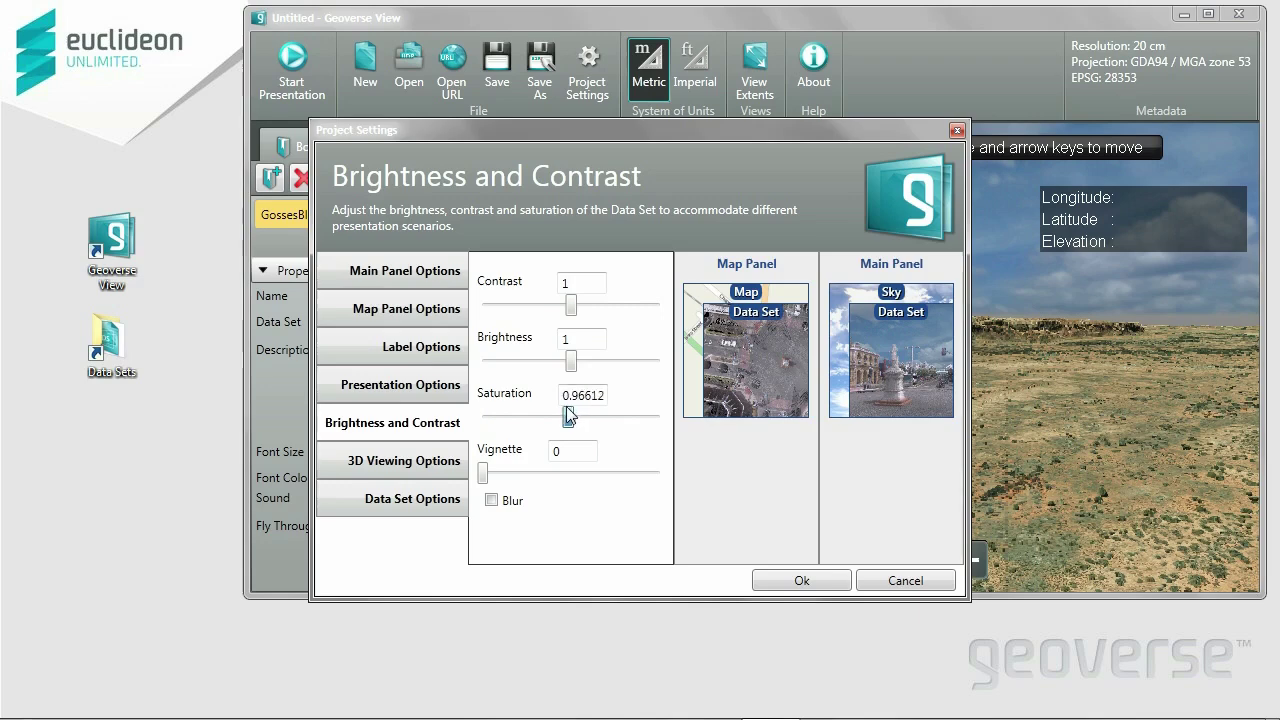
{"action": "mouse_move", "coordinate": [485, 478]}
{"action": "left_mouse_down"}
{"action": "mouse_move", "coordinate": [665, 478]}
{"action": "mouse_move", "coordinate": [486, 475]}
{"action": "left_mouse_up"}
Step: Review the 3D Viewing and Data Set options, then apply the project settings to return to the GossesBluff terrain
{"action": "left_click", "coordinate": [444, 464]}
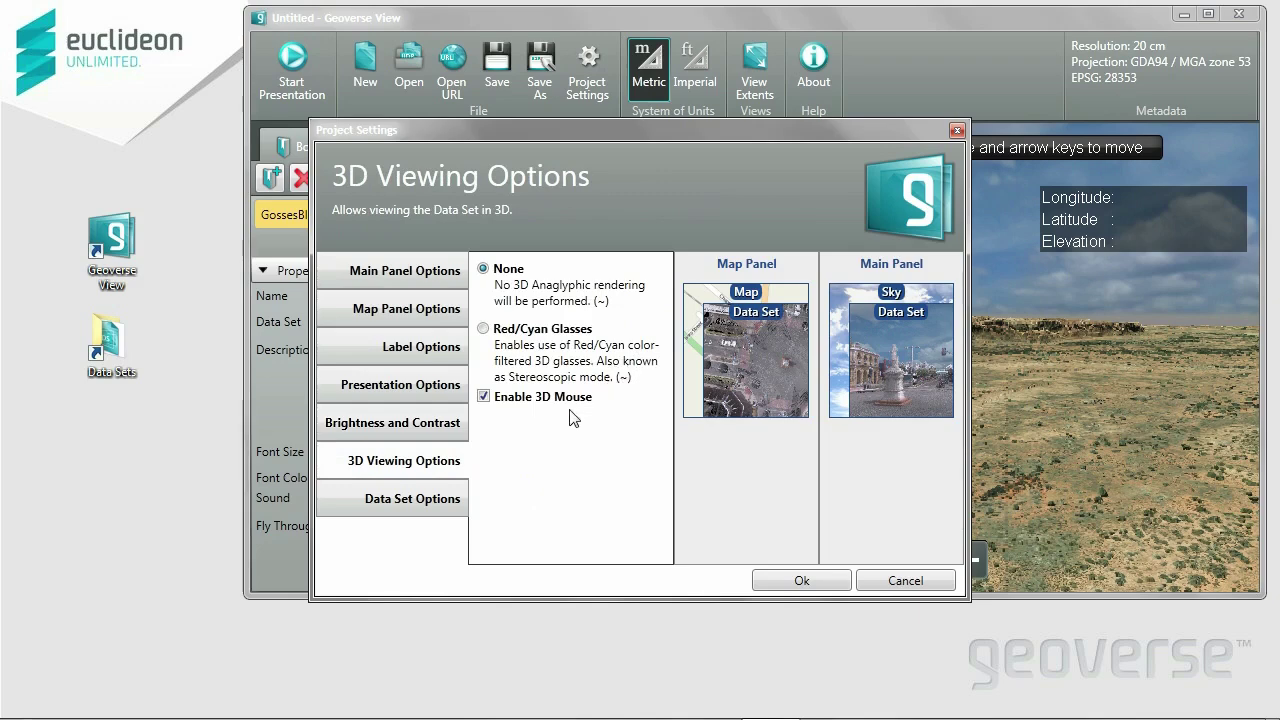
{"action": "left_click", "coordinate": [419, 503]}
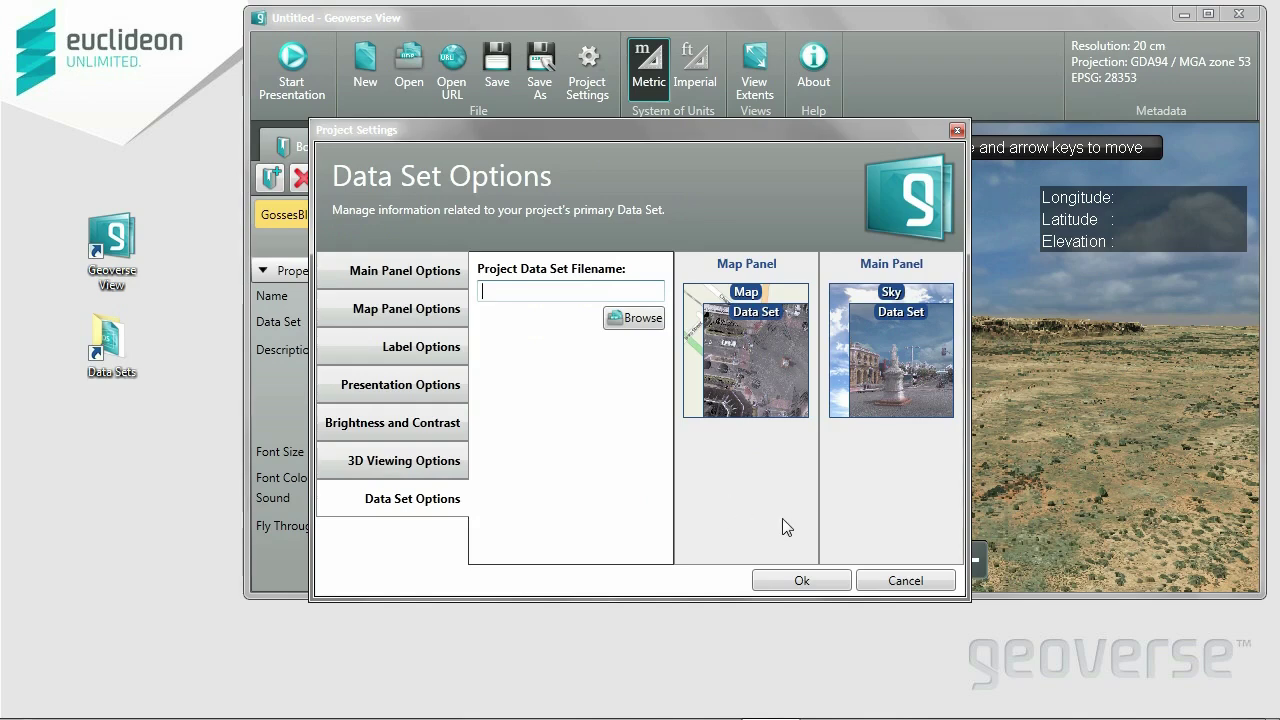
{"action": "left_click", "coordinate": [796, 581]}
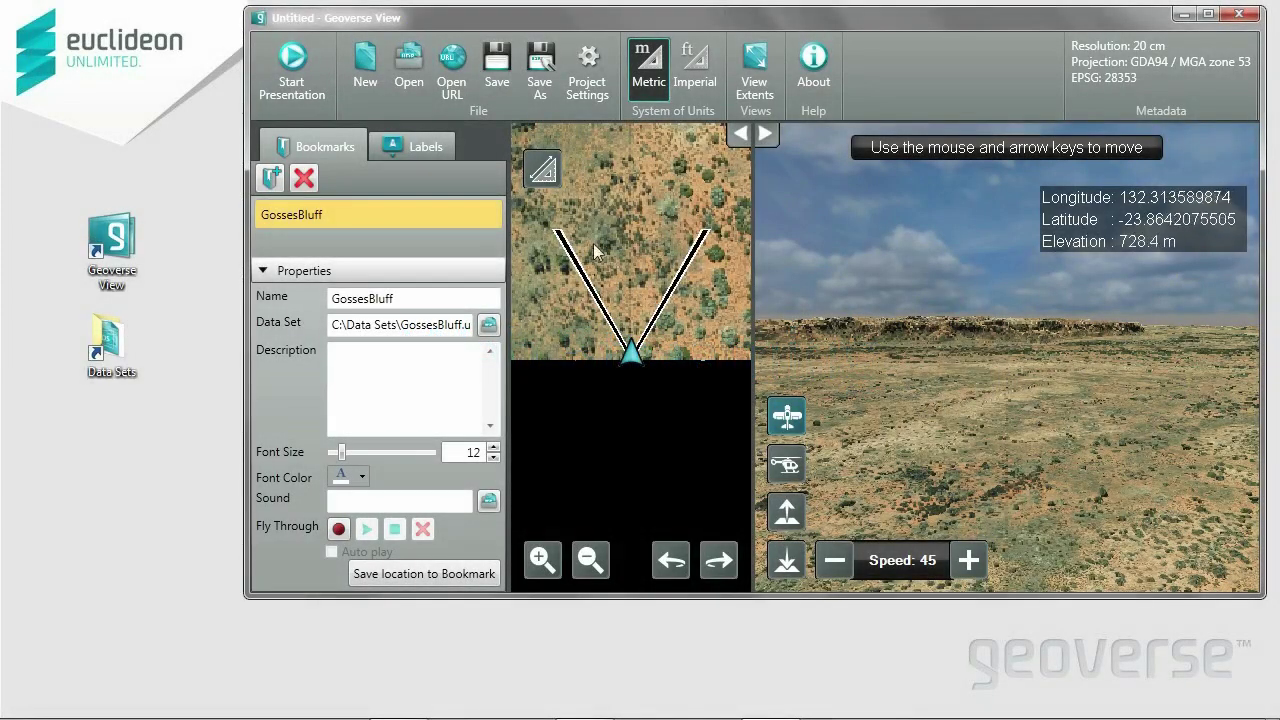
Step: Start opening a data set from a URL without saving project changes, and paste the Elephant_1cm.uds address
{"action": "left_click", "coordinate": [451, 66]}
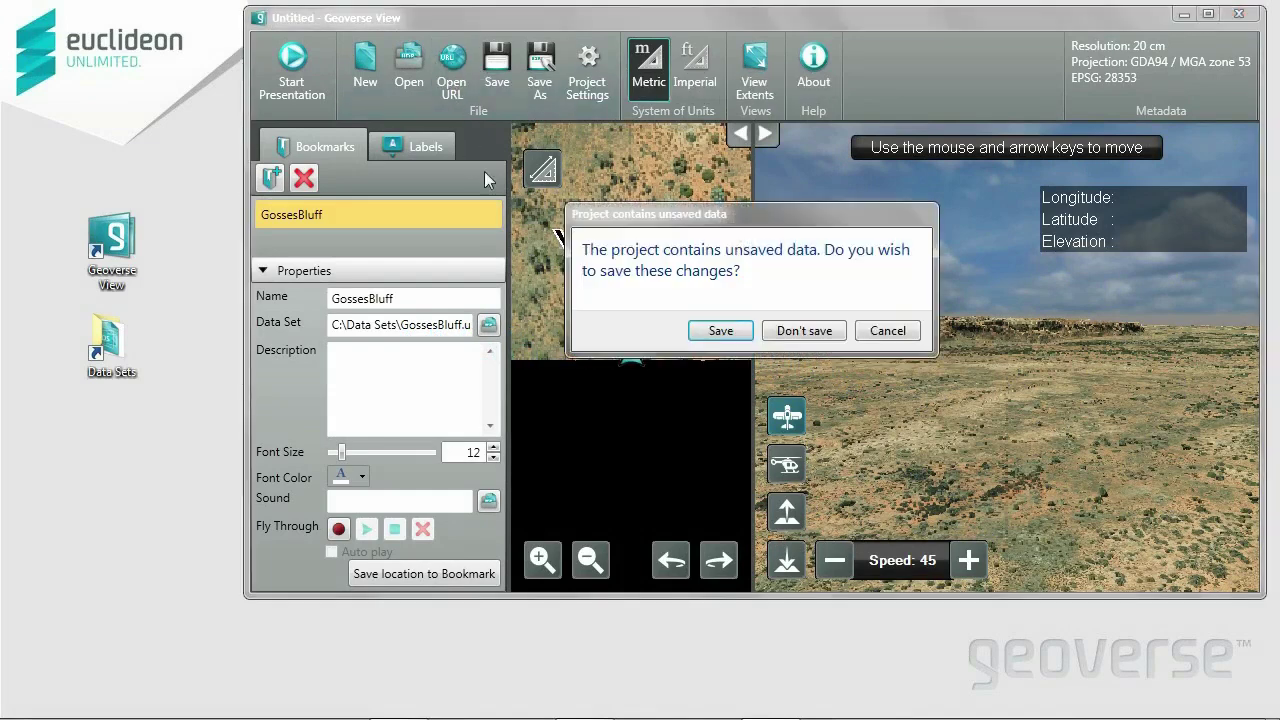
{"action": "left_click", "coordinate": [795, 331]}
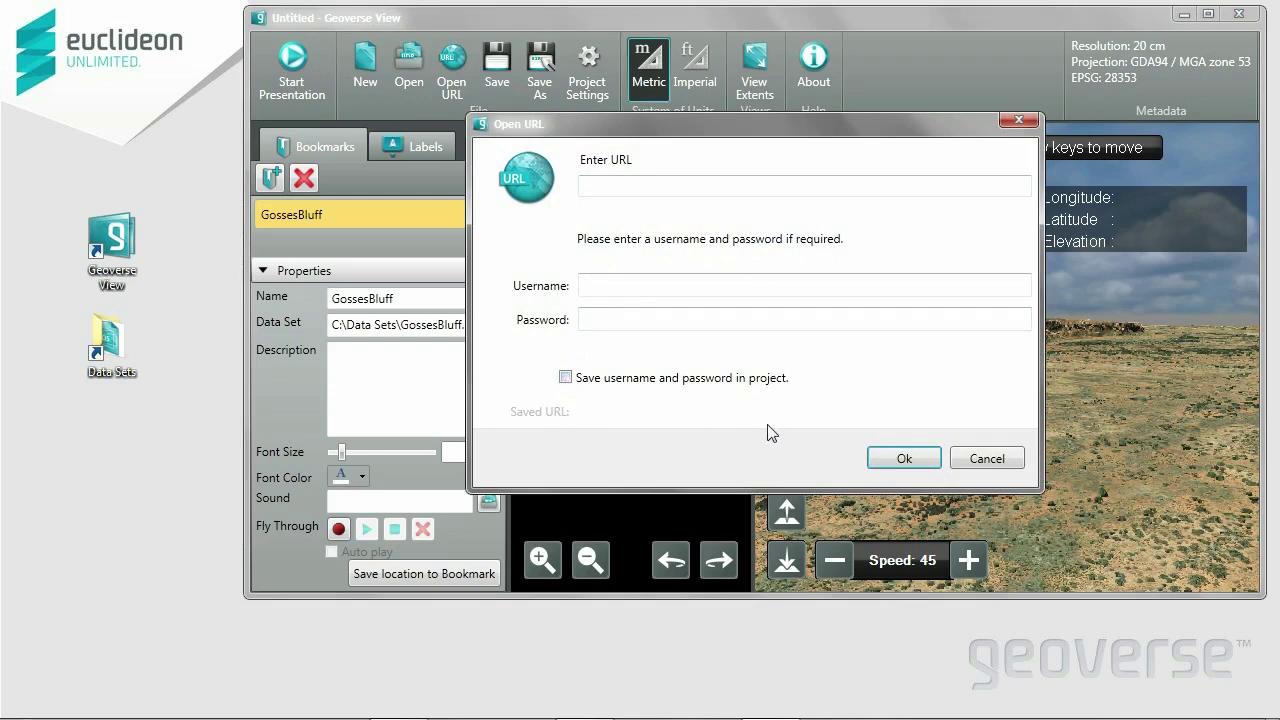
{"action": "left_click", "coordinate": [638, 186]}
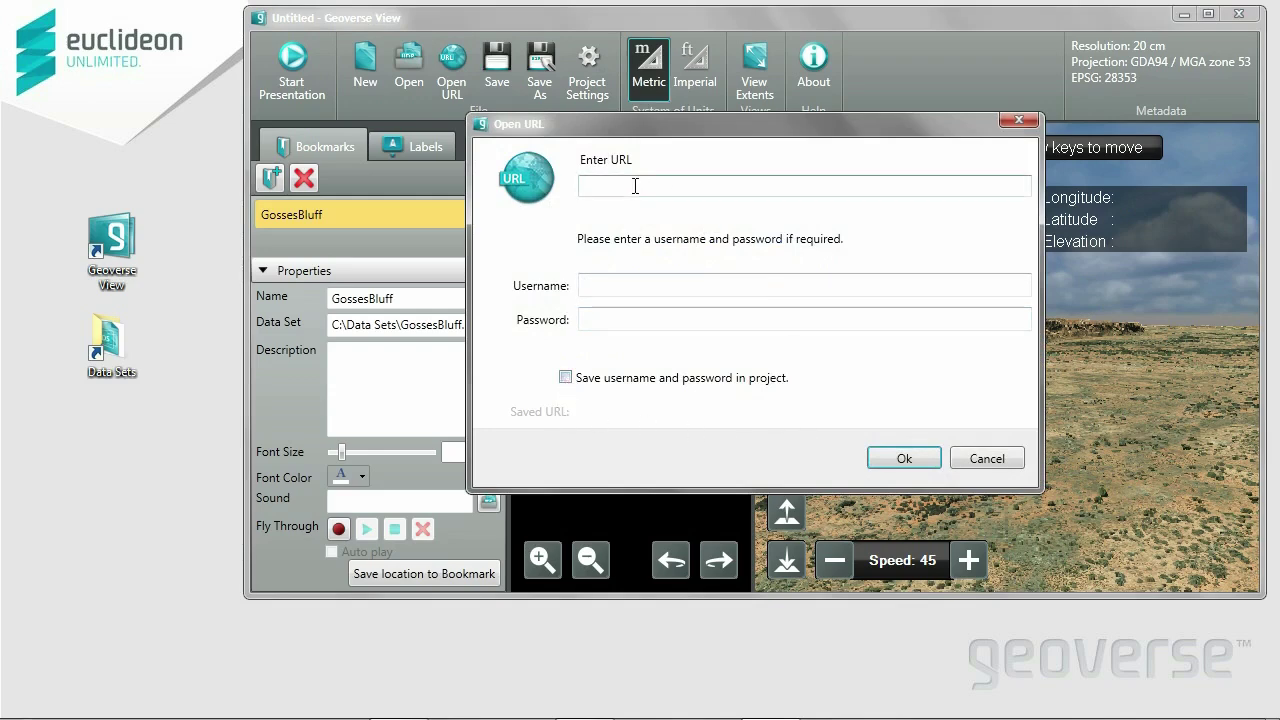
{"action": "type", "text": "https://streaming.euclideon.com/authtests/basic/Elephant_1cm.uds"}
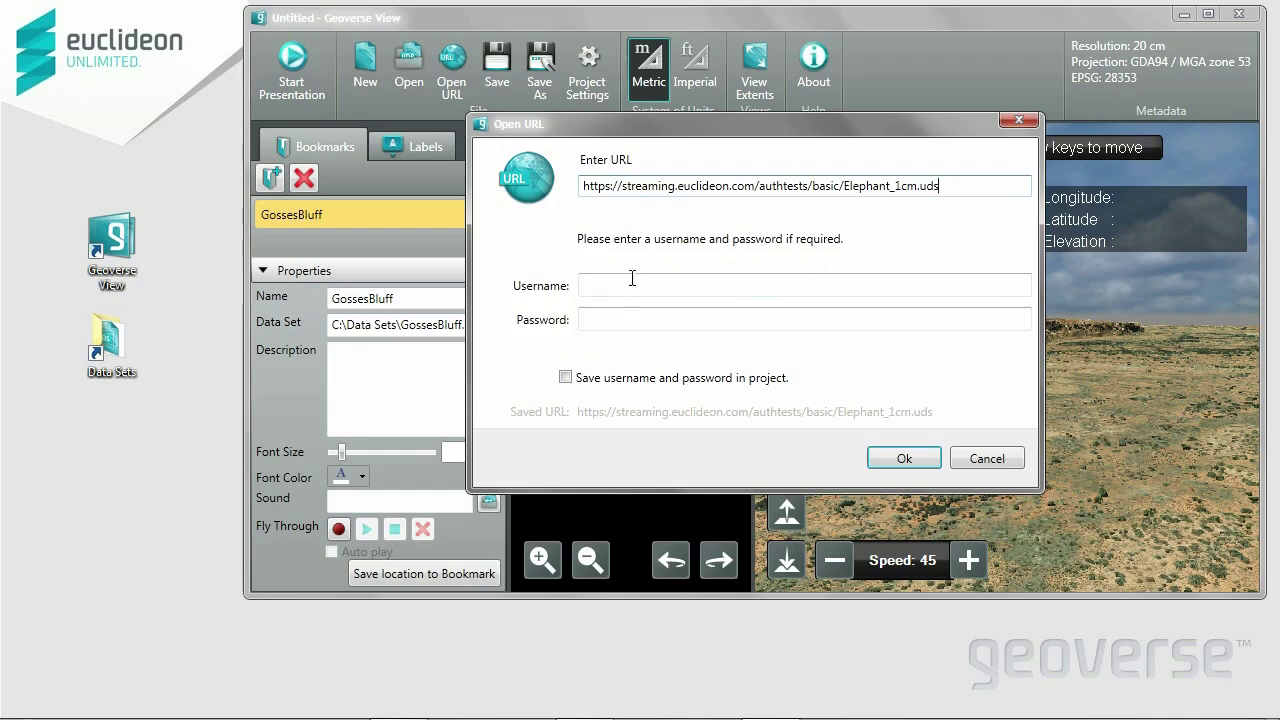
Step: Enter the account username and password, store the credentials, and submit the elephant model URL
{"action": "left_click", "coordinate": [626, 289]}
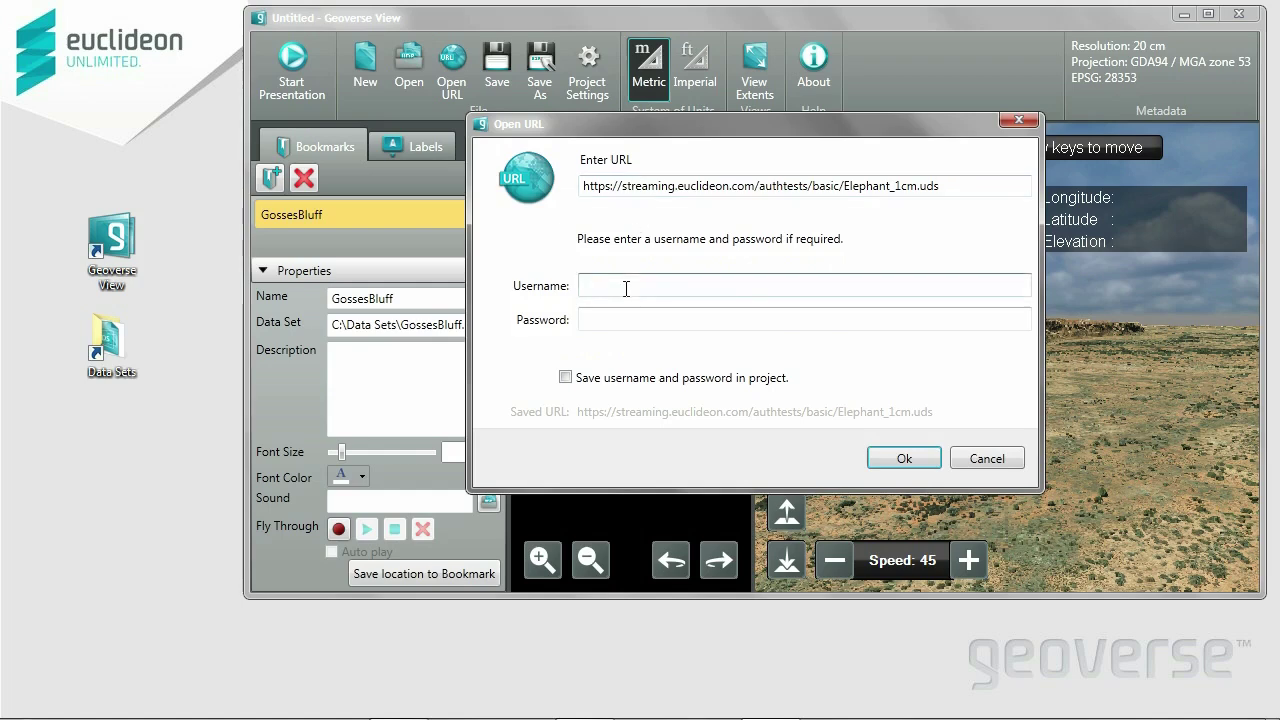
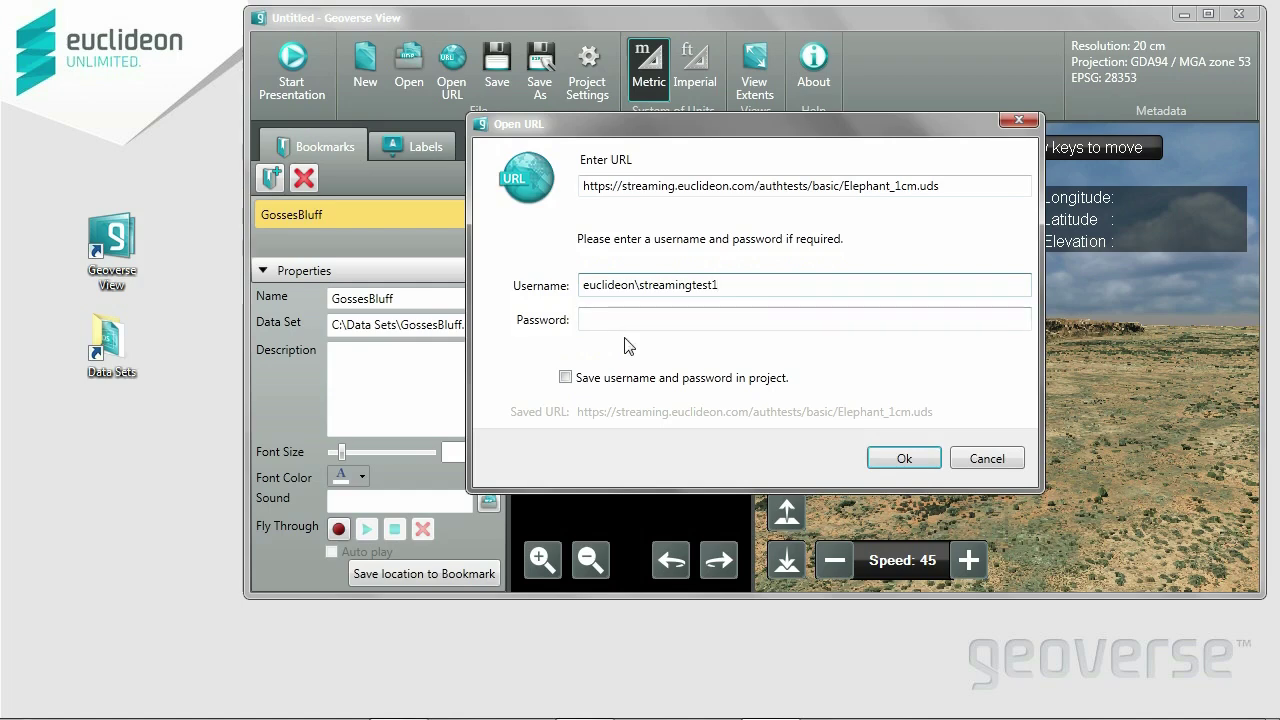
{"action": "left_click", "coordinate": [627, 321]}
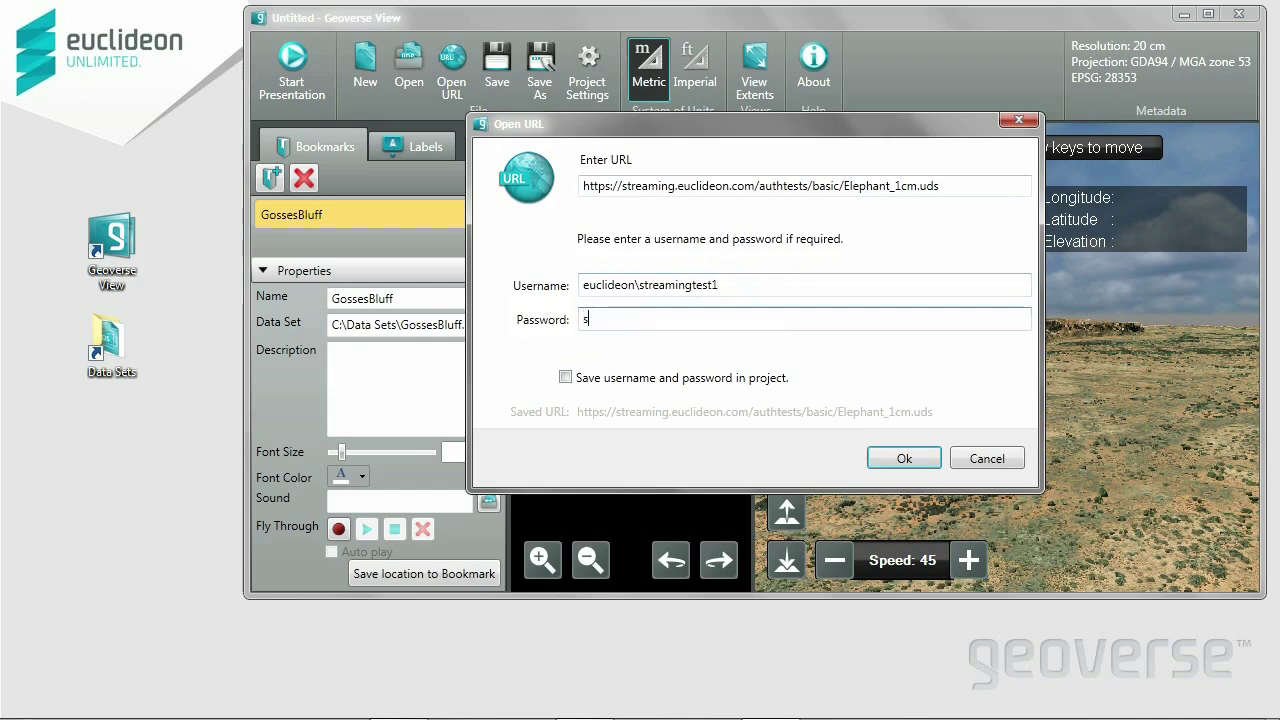
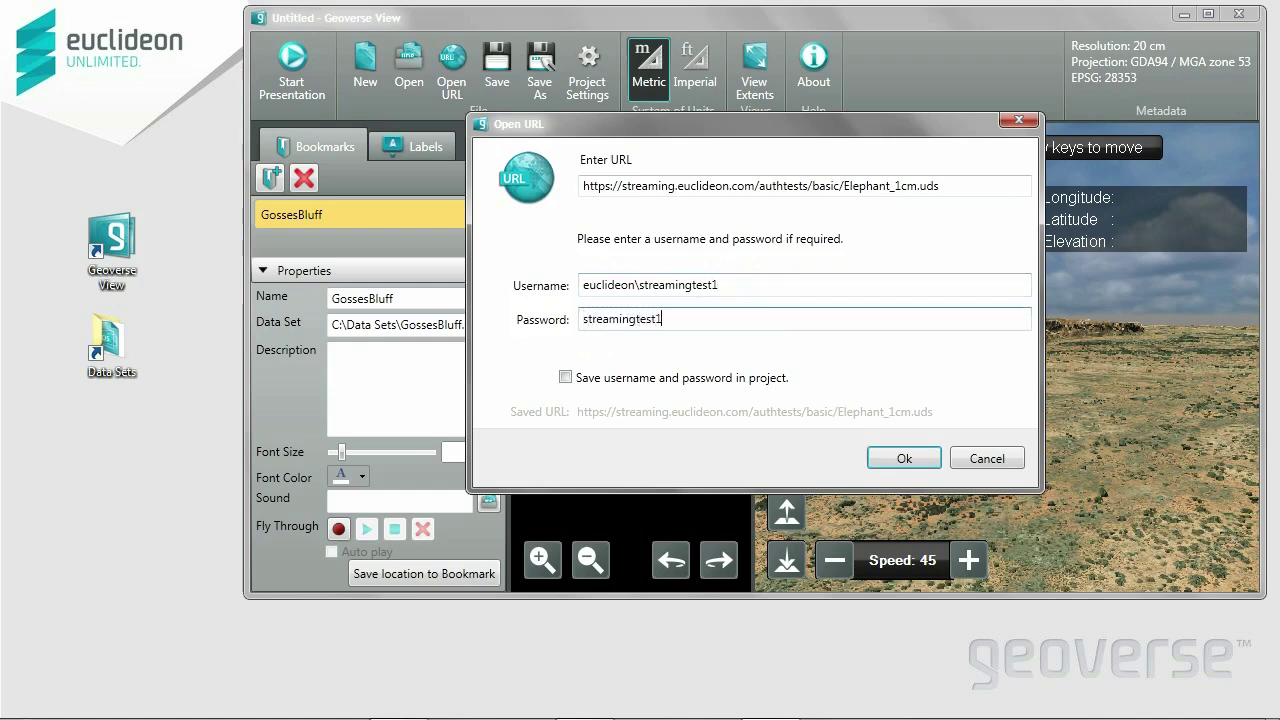
{"action": "left_click", "coordinate": [566, 377]}
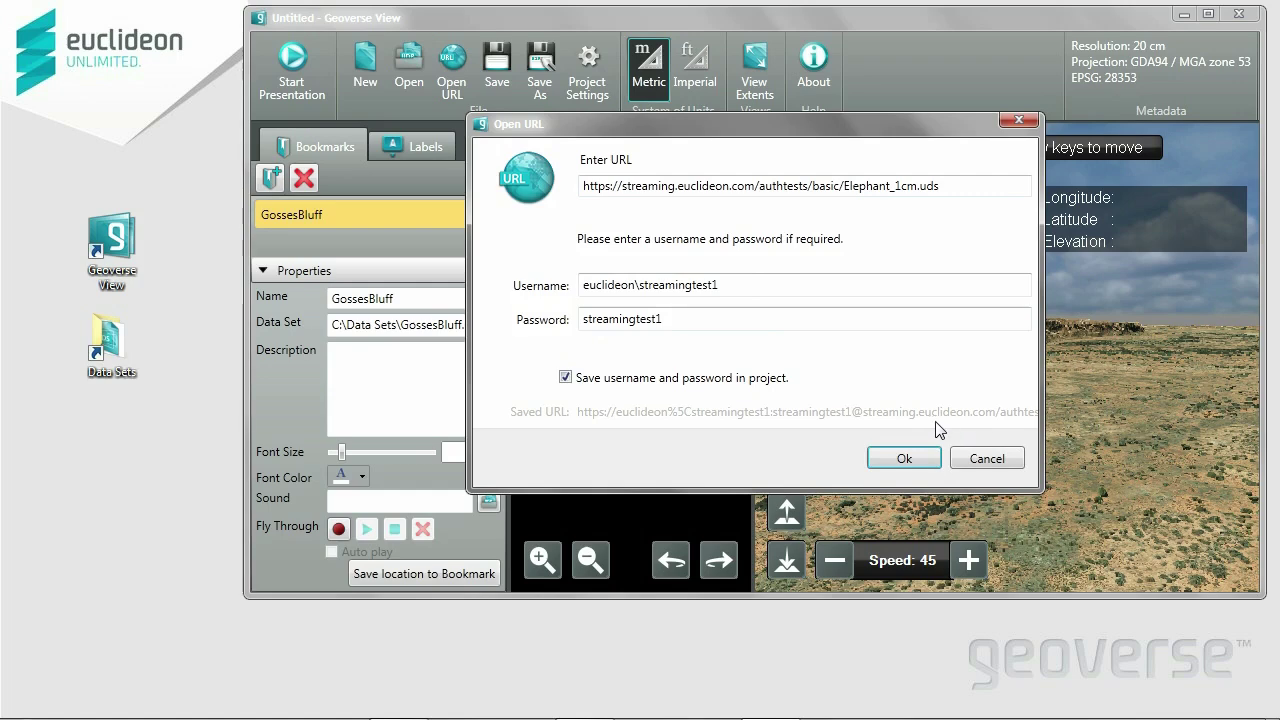
{"action": "left_click", "coordinate": [901, 459]}
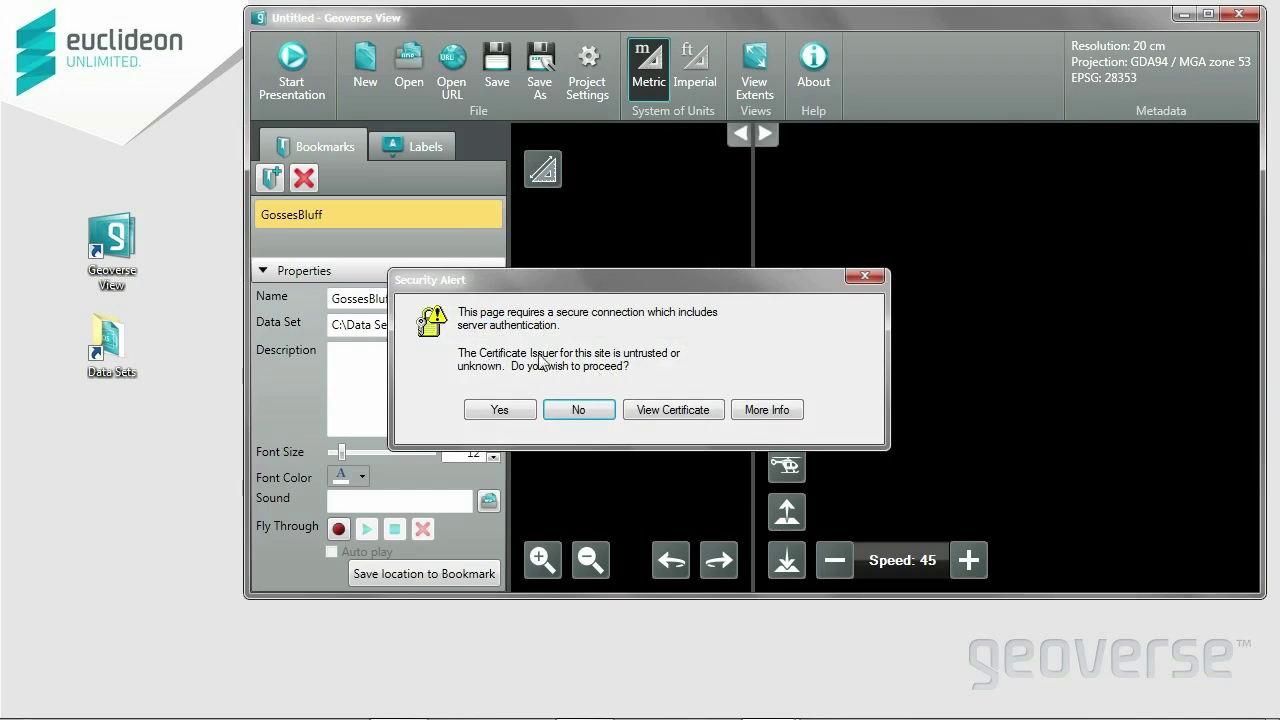
Step: Accept both certificate security alerts so the streamed elephant model loads at 10 mm resolution
{"action": "left_click", "coordinate": [492, 410]}
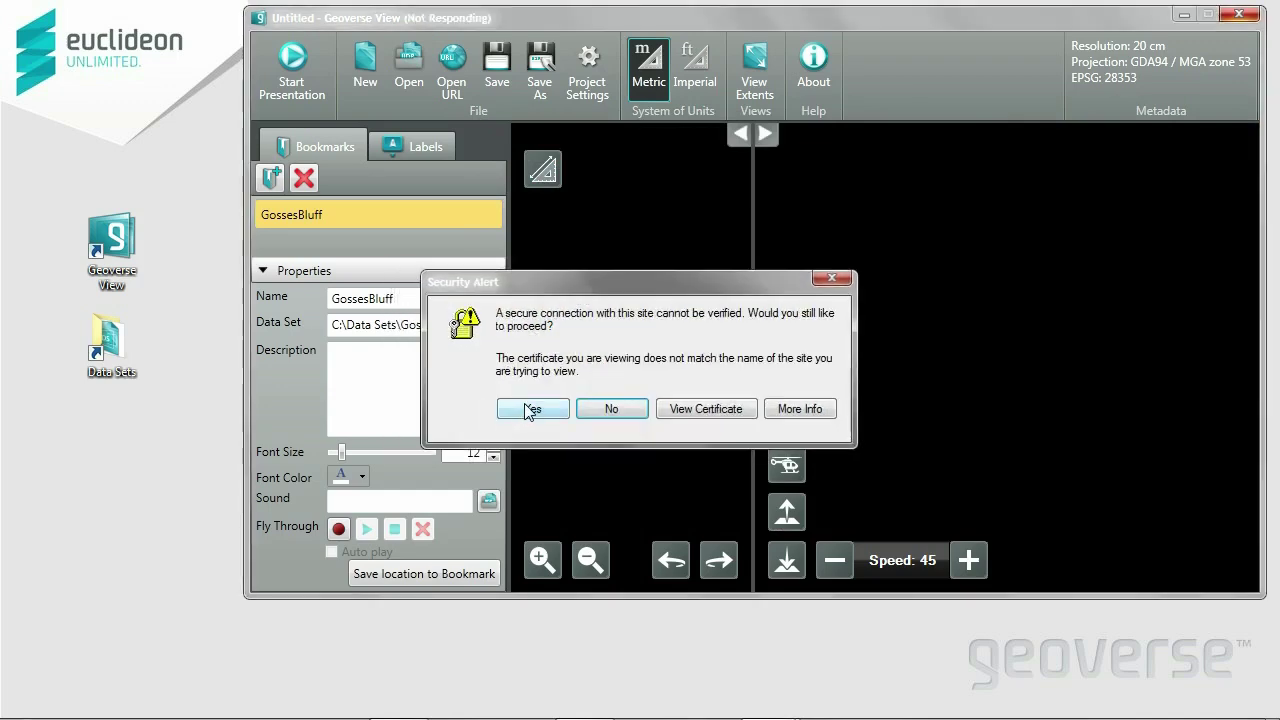
{"action": "left_click", "coordinate": [530, 410]}
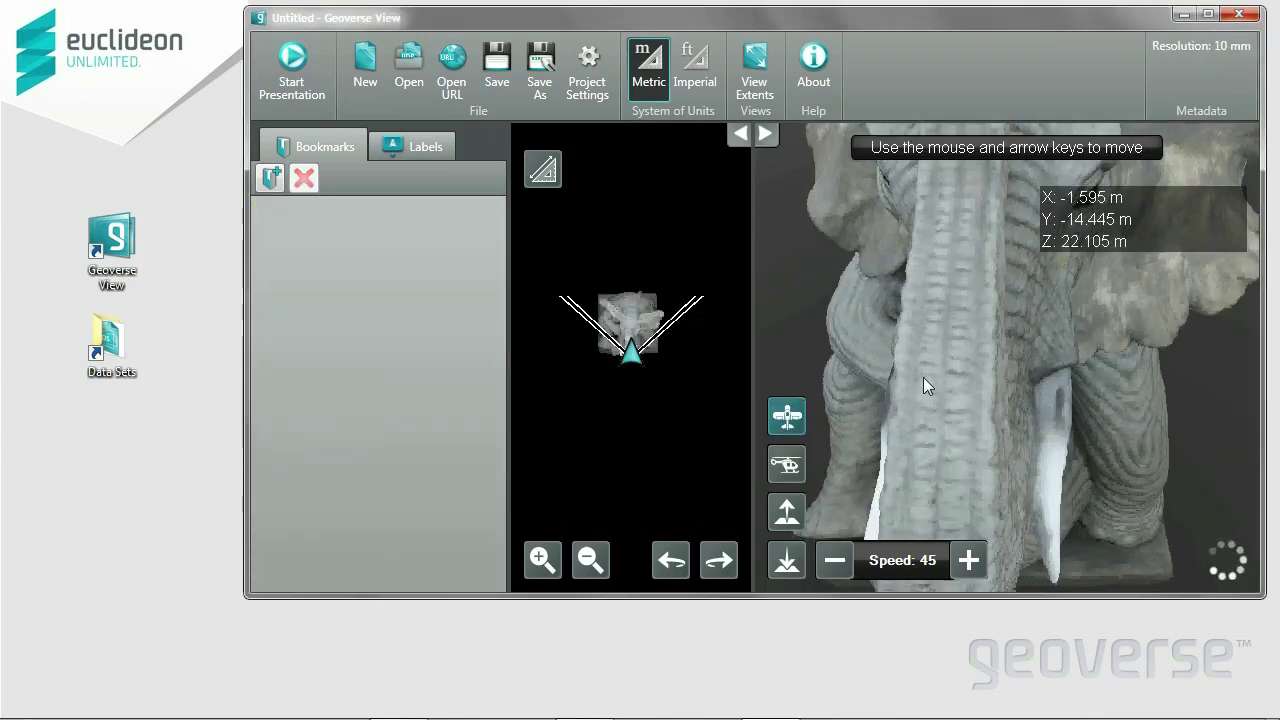
Step: Fly around the elephant model past its tusk, ending on a close-up of its eye and ear
{"action": "key", "text": "Right"}
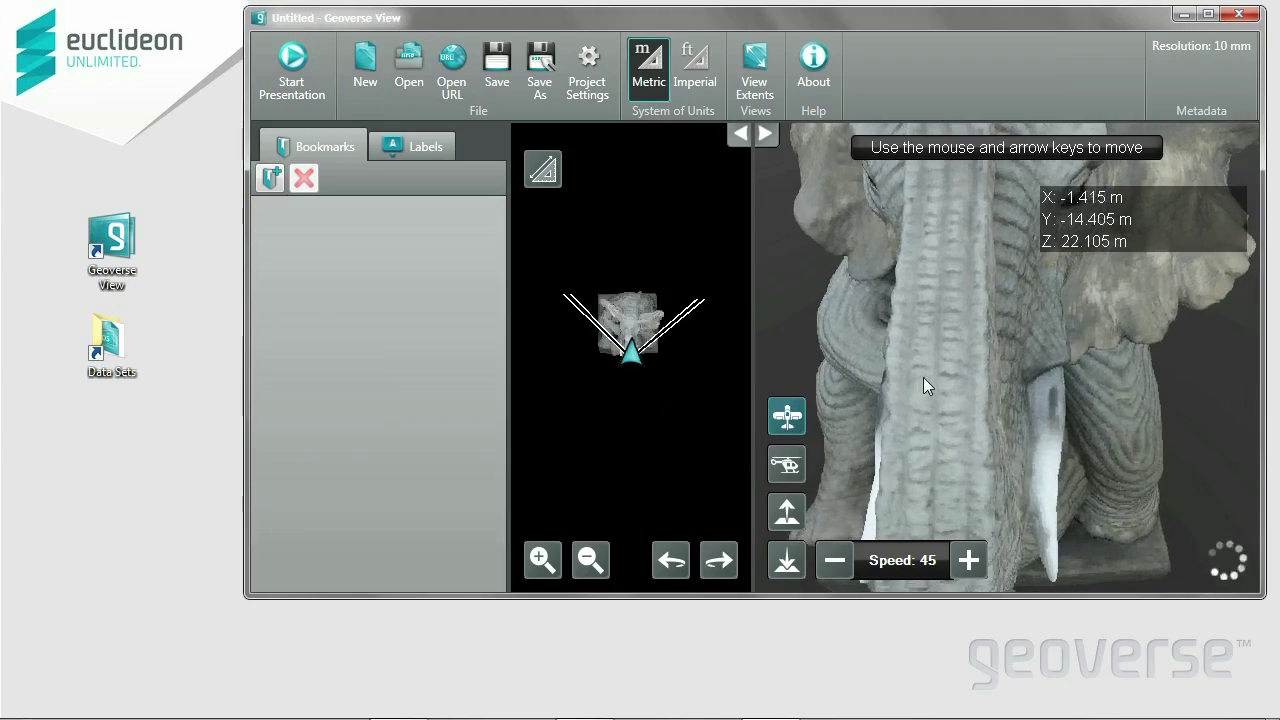
{"action": "key", "text": "Right"}
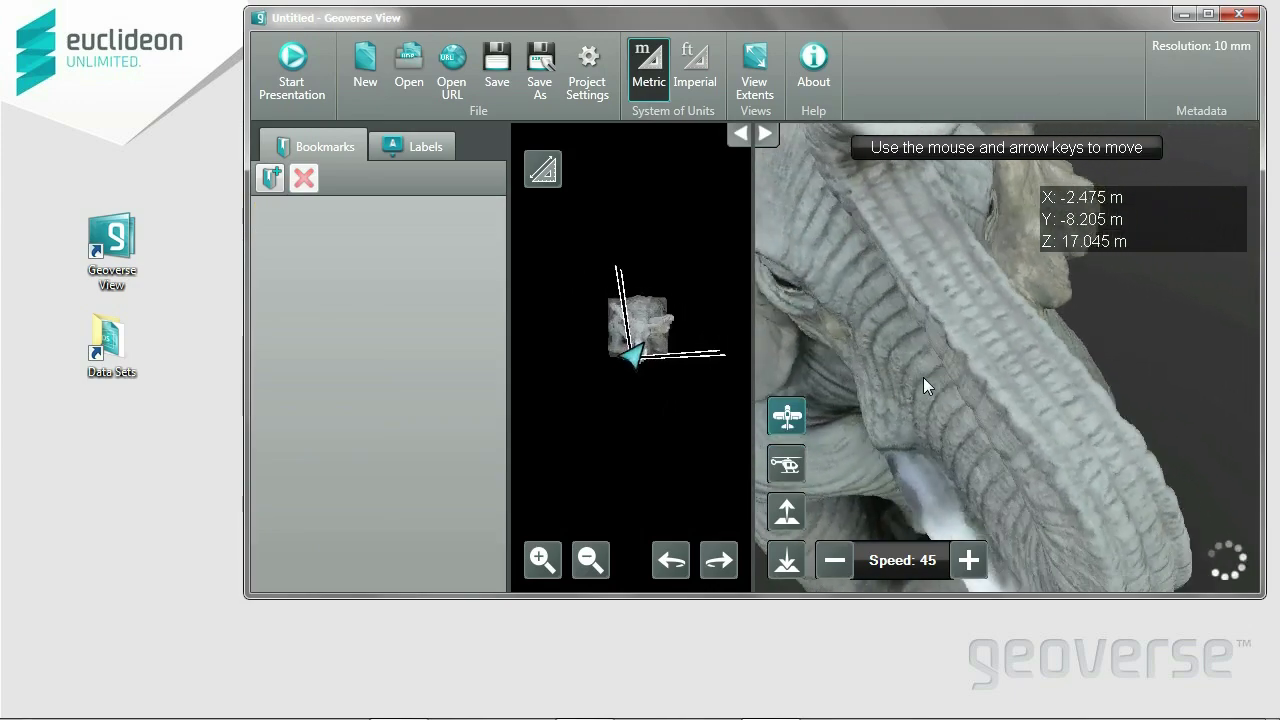
{"action": "key", "text": "Right"}
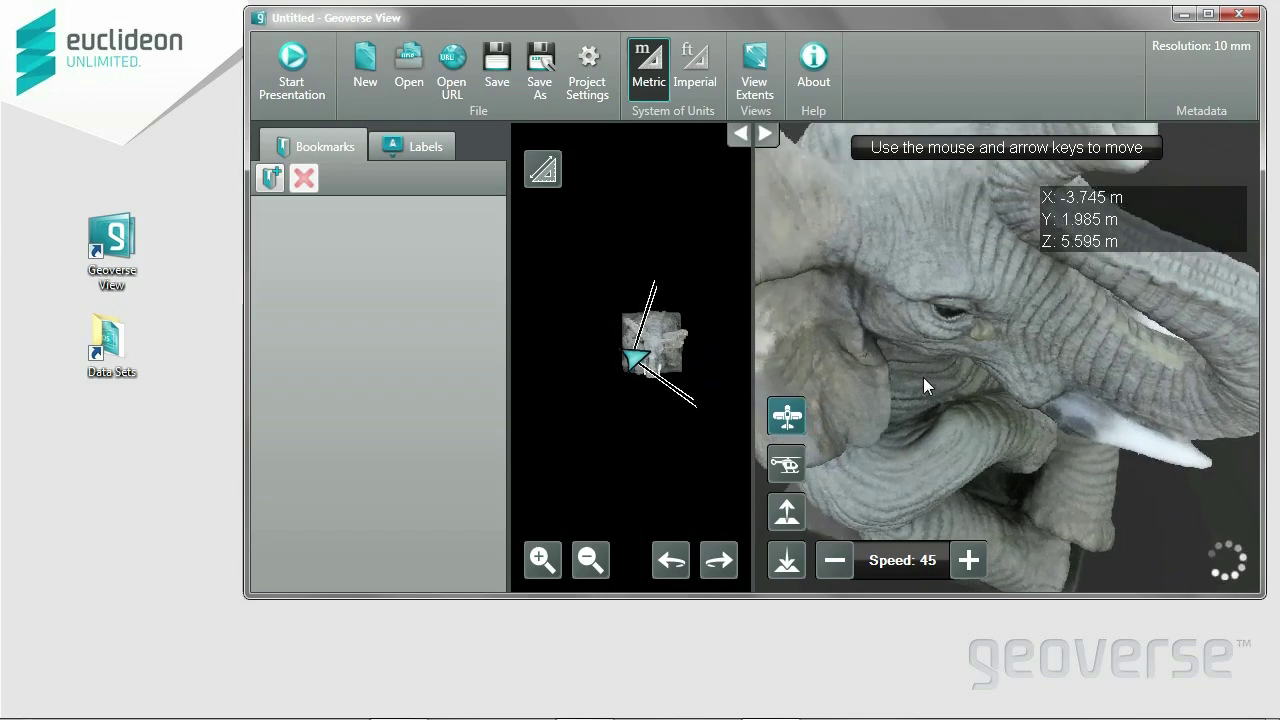
{"action": "key", "text": "Right"}
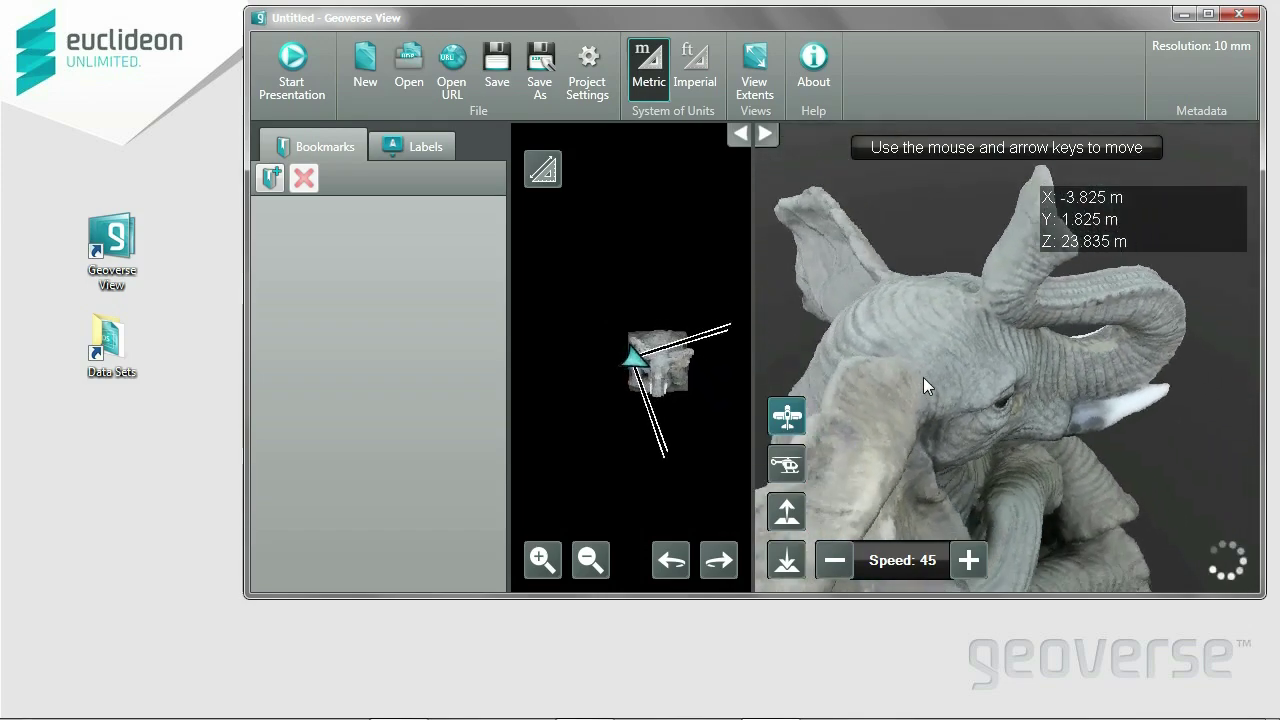
{"action": "key", "text": "Right"}
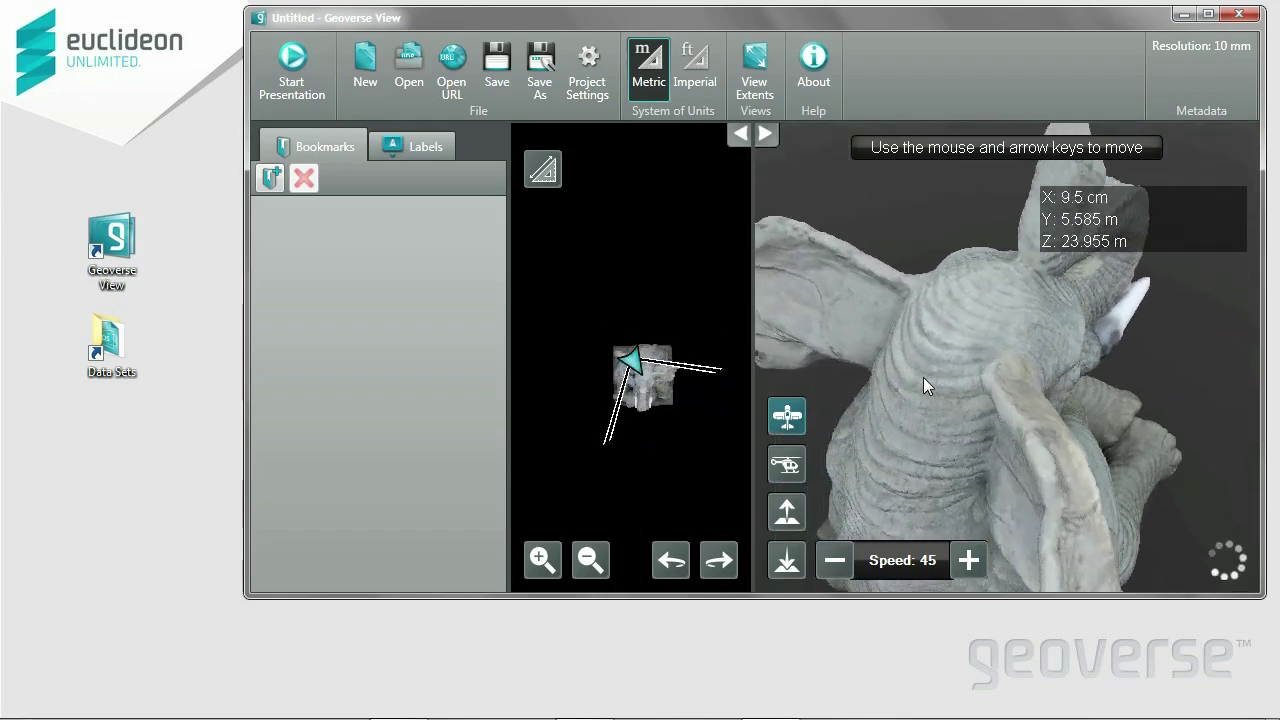
{"action": "key", "text": "Right"}
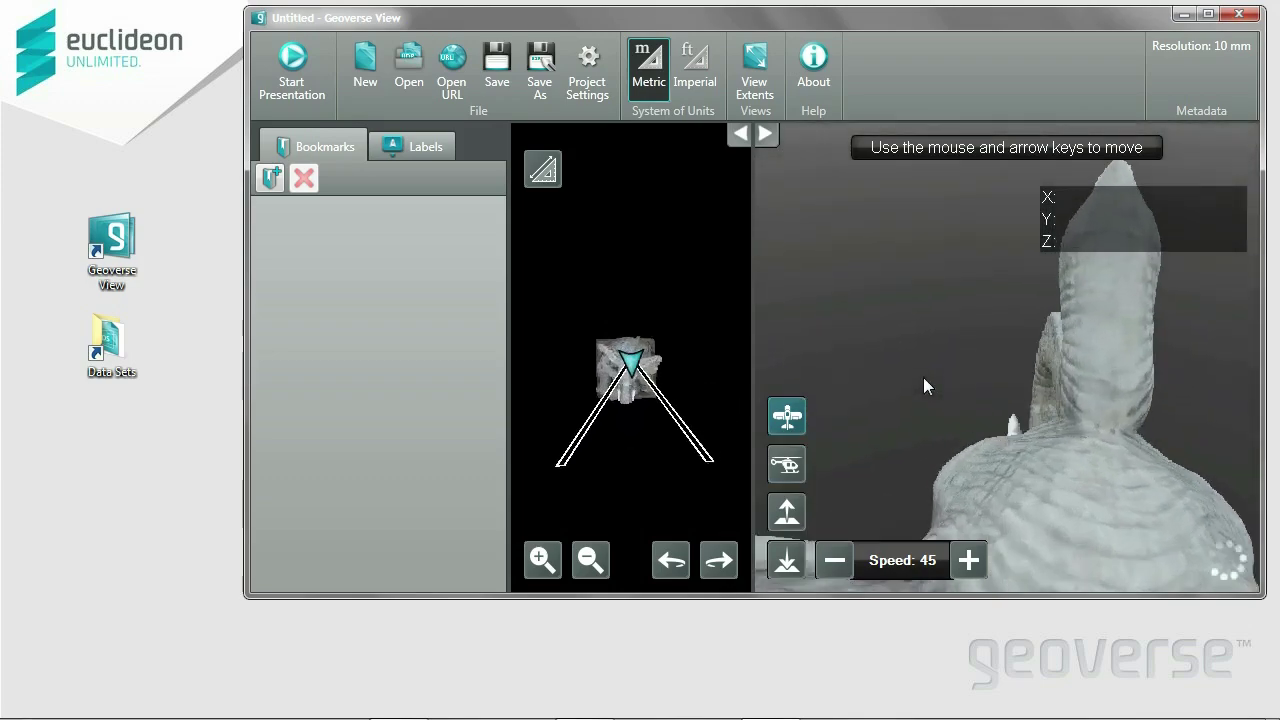
{"action": "key", "text": "Right"}
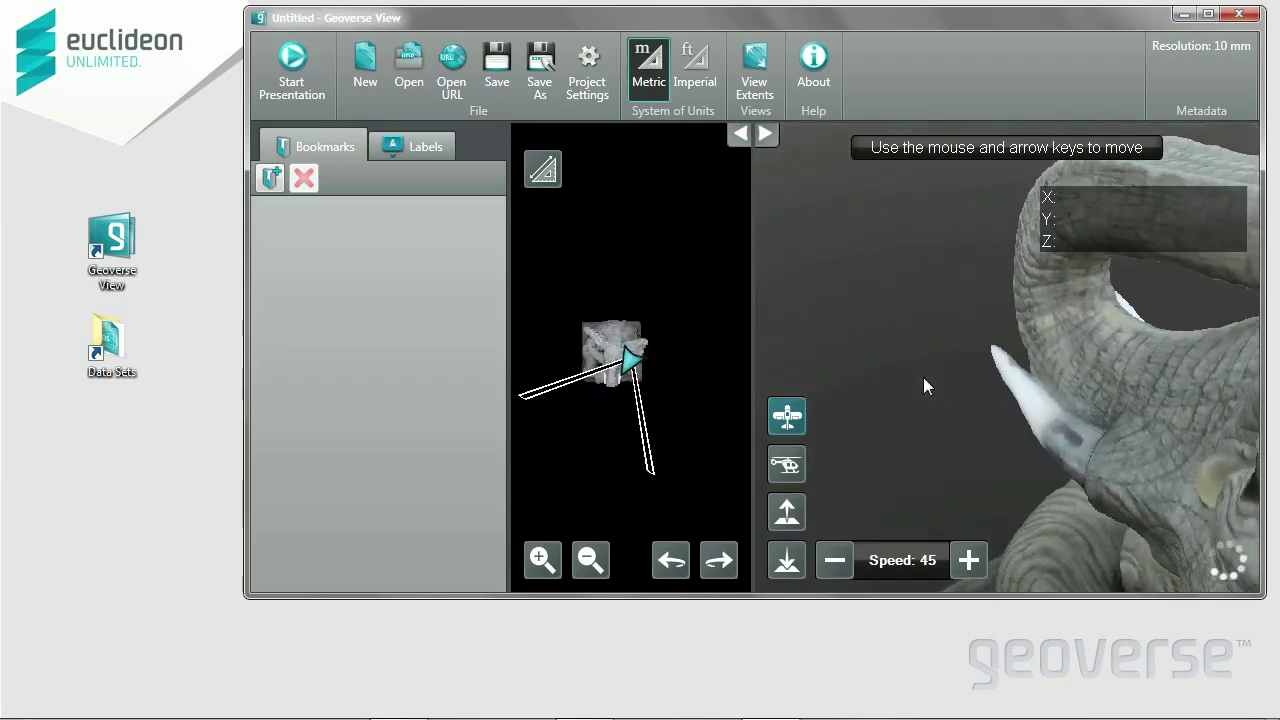
{"action": "key", "text": "Right"}
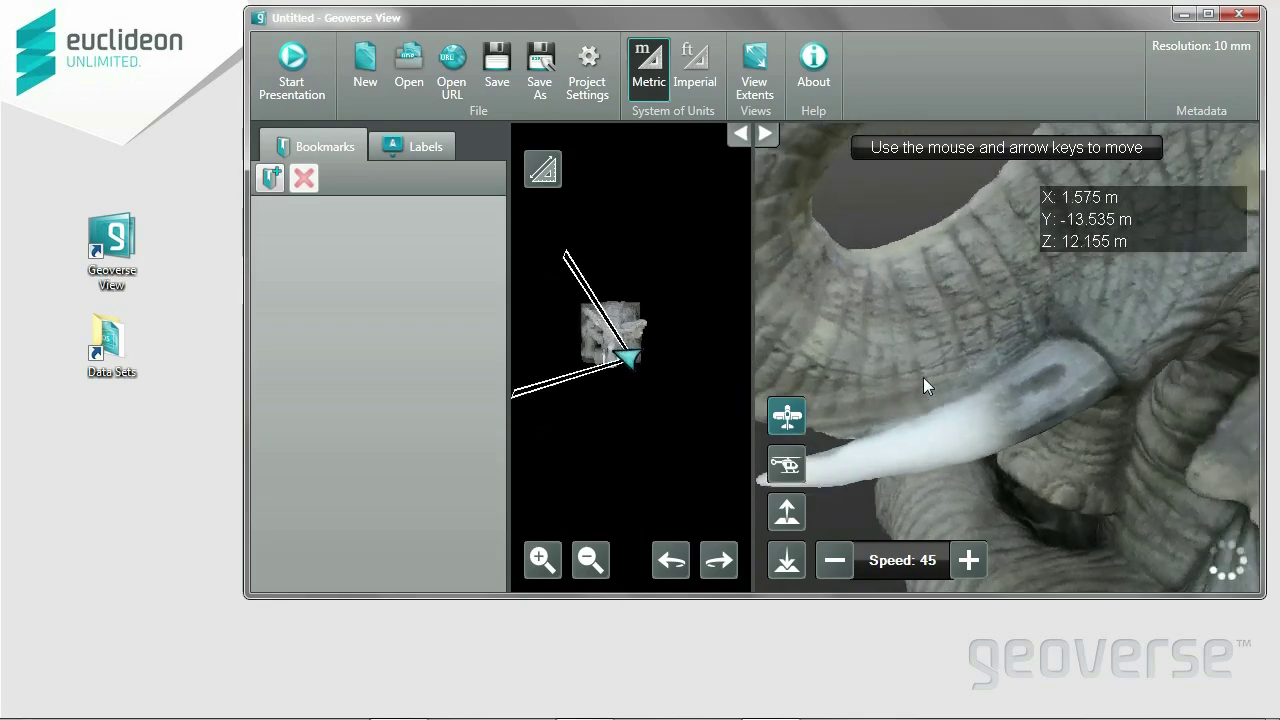
{"action": "key", "text": "Down"}
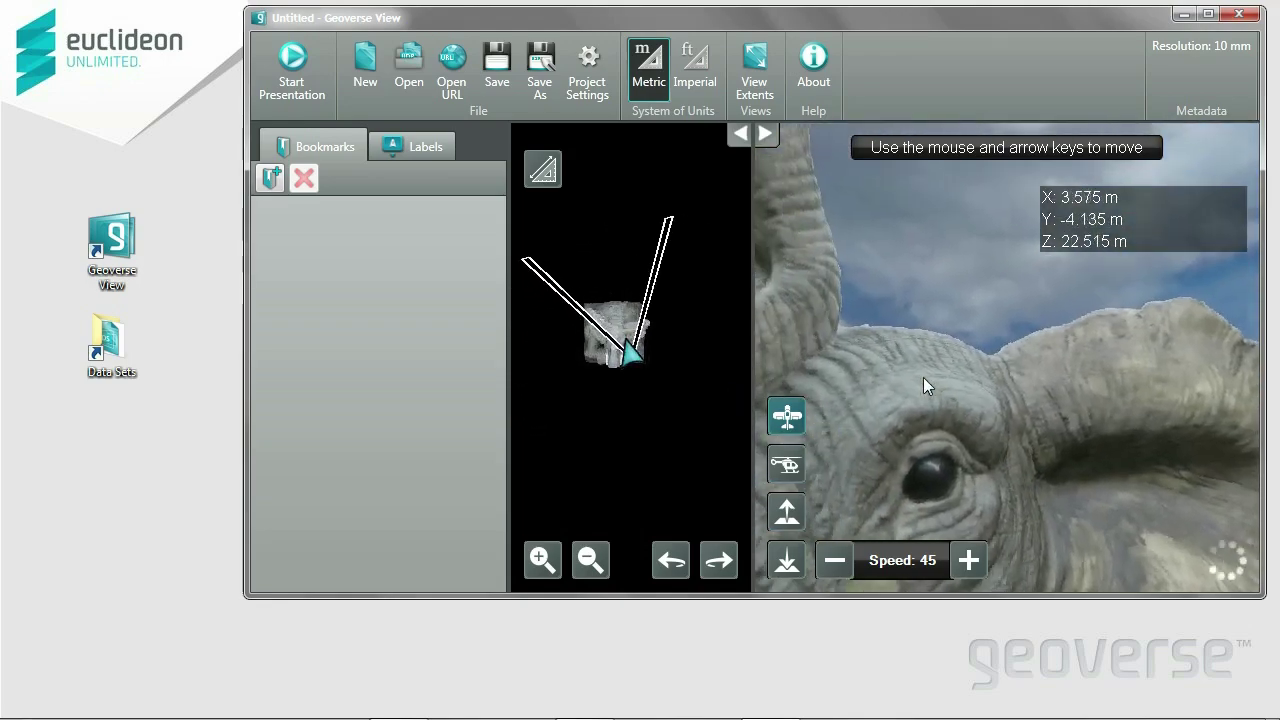